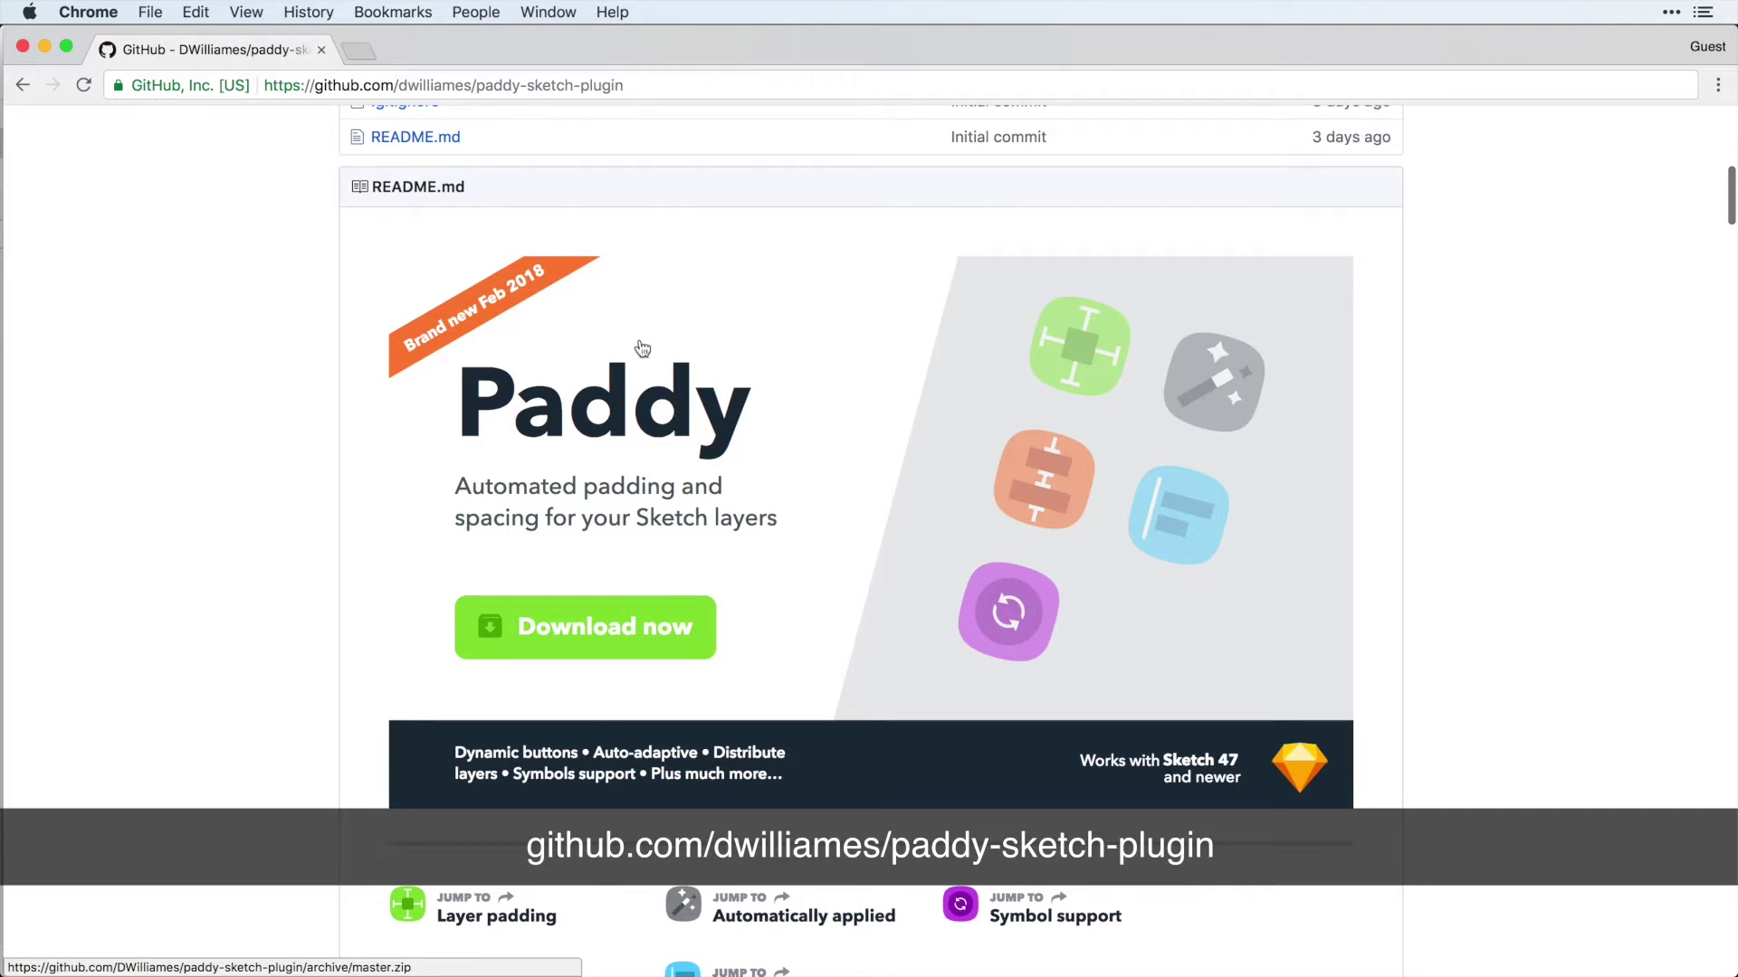
In Chrome, select and then deselect the address of the paddy-sketch-plugin GitHub page.
click(644, 84)
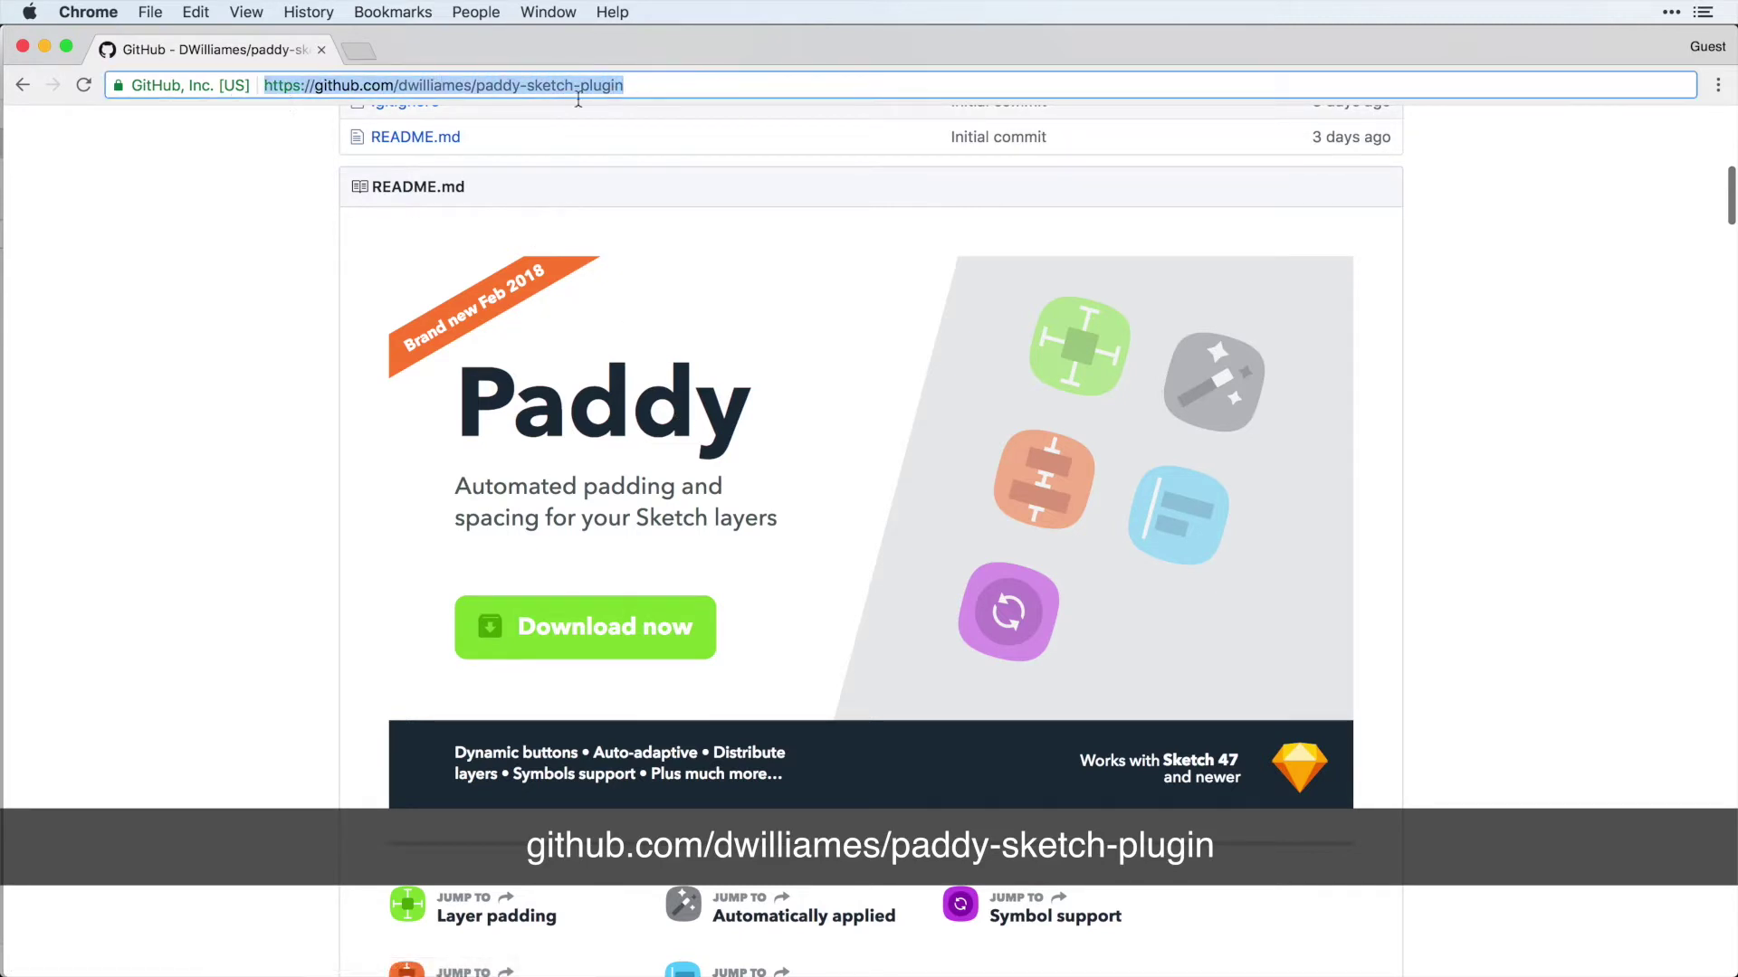
click(1544, 579)
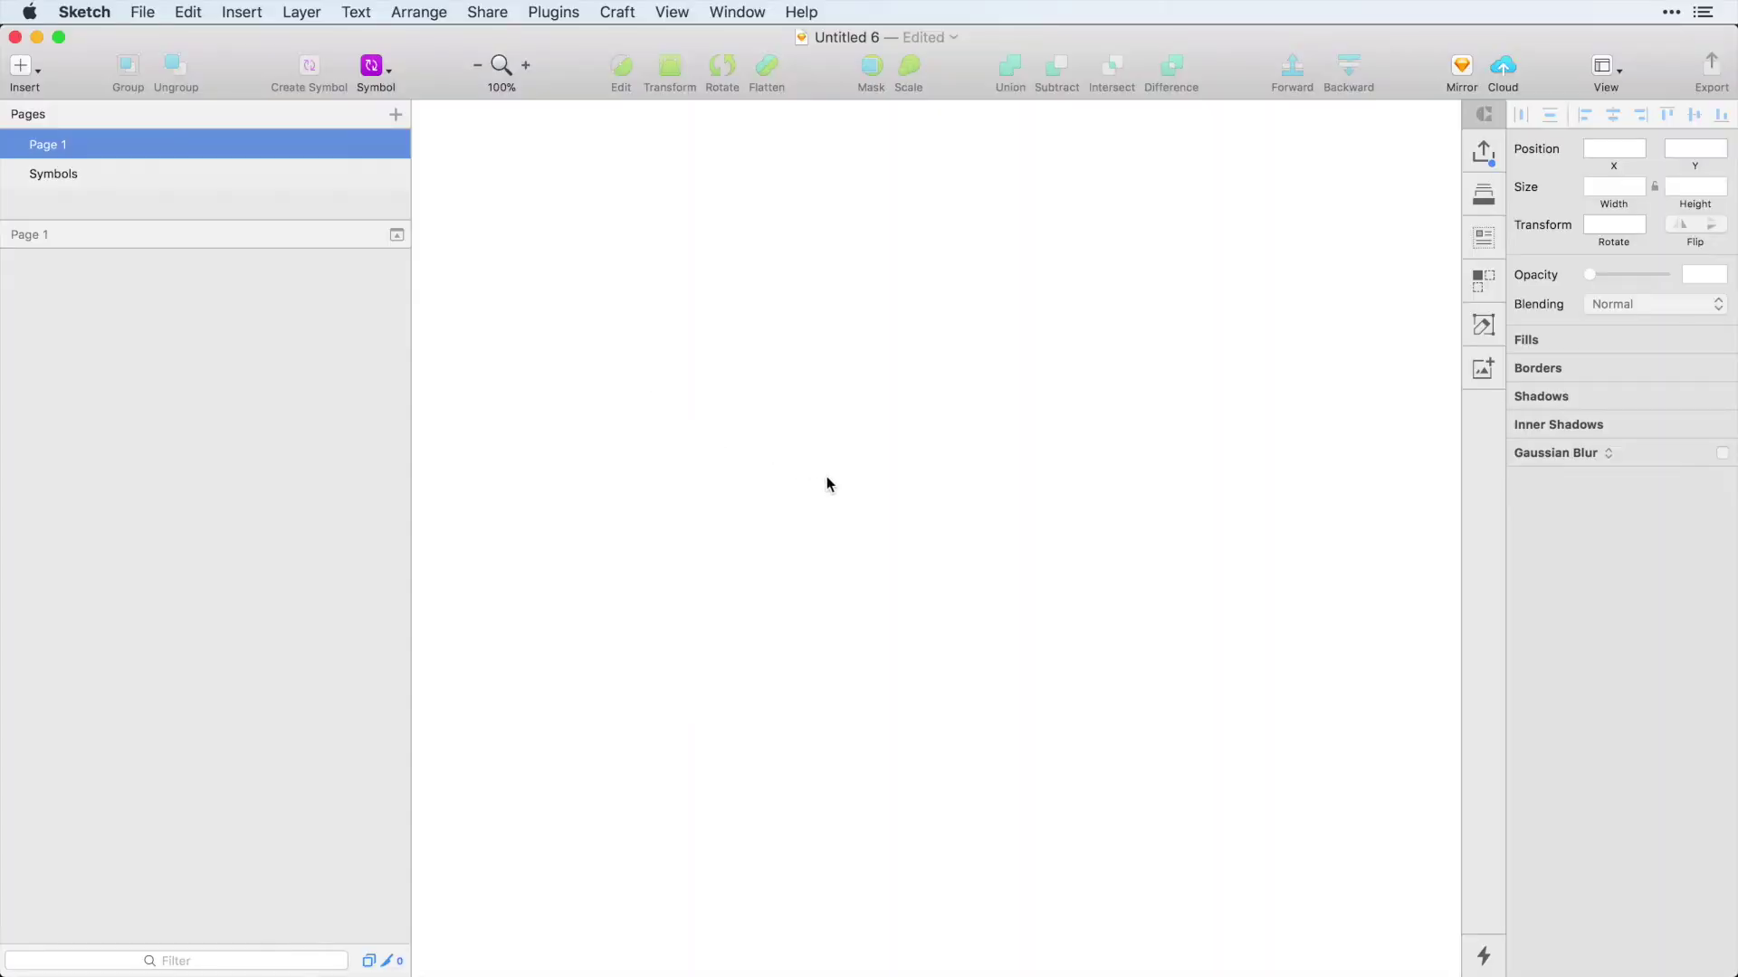
Draw a 295×133 rectangle mid-canvas with corner radius 20 and no border.
key(r)
drag(763, 386, 1085, 529)
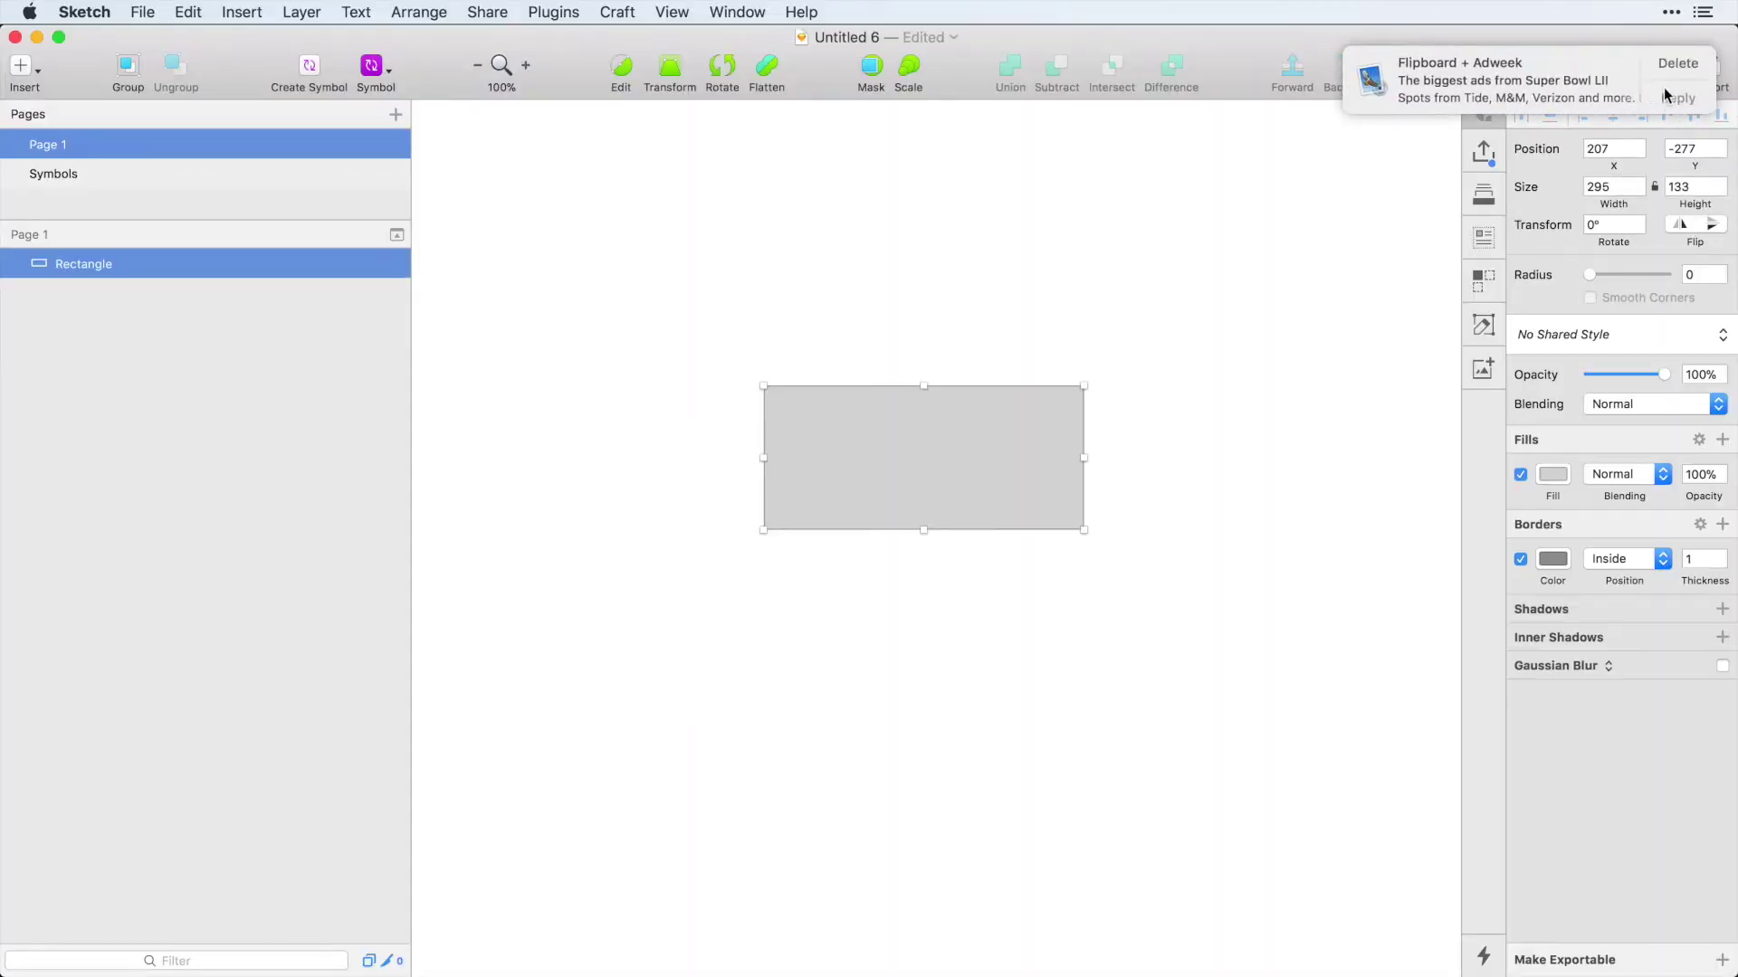
click(1700, 274)
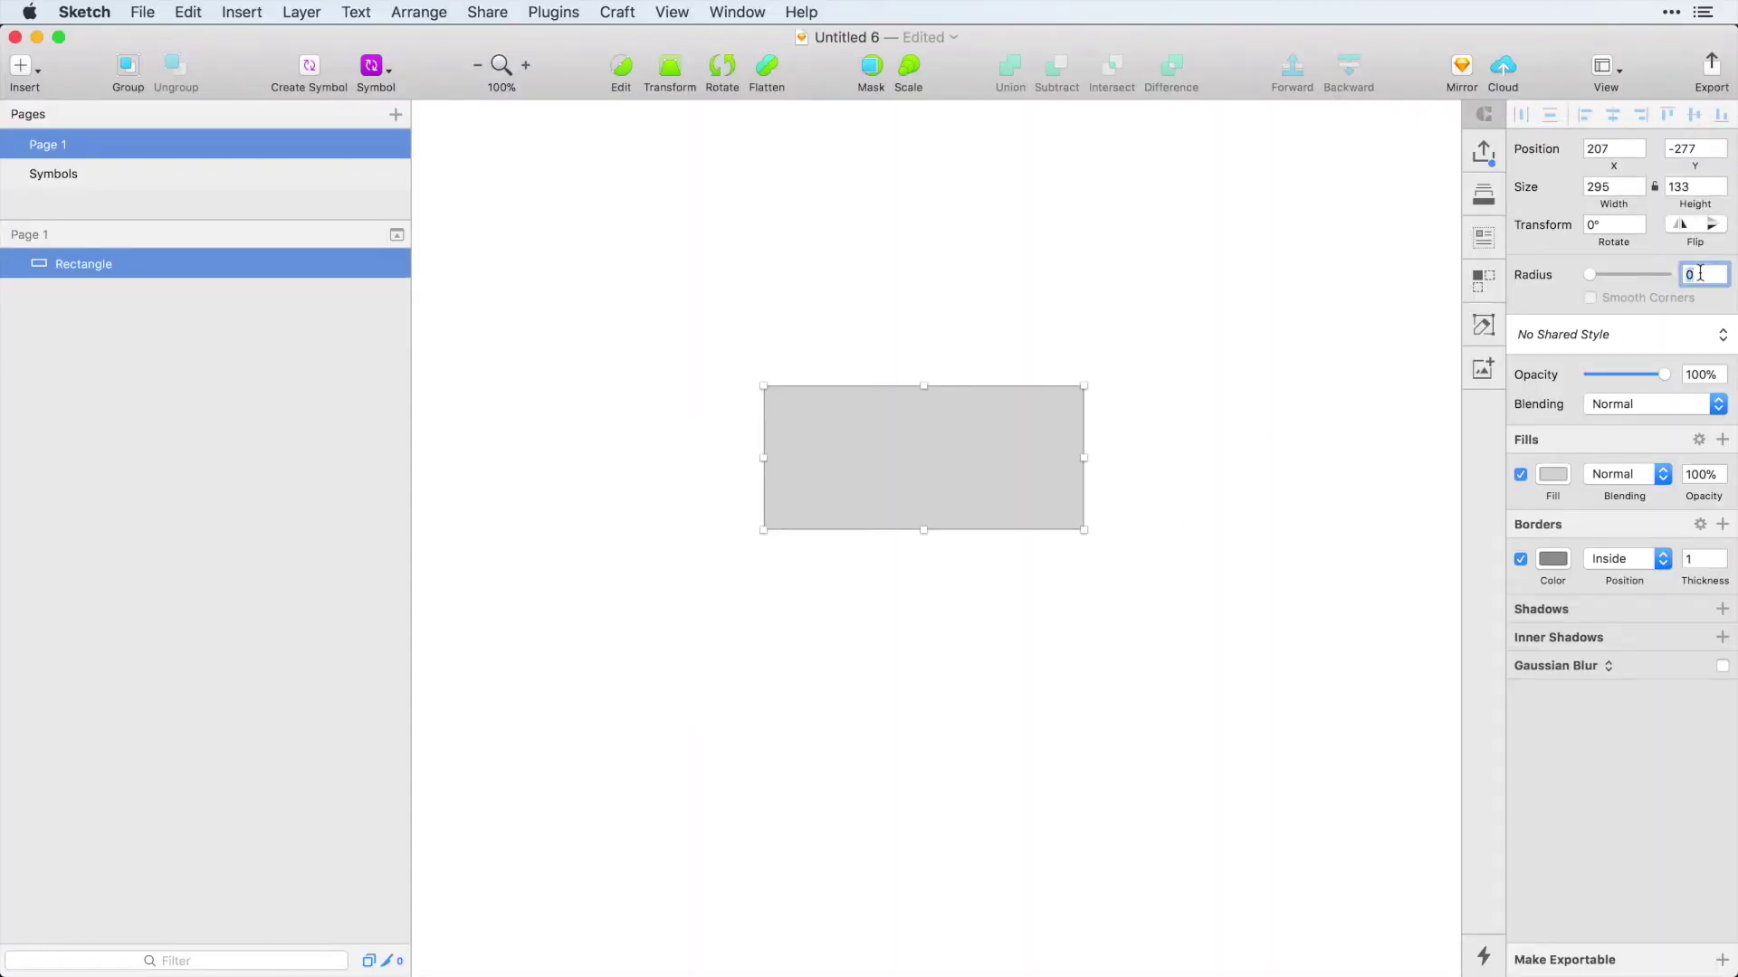
text(20)
key(Return)
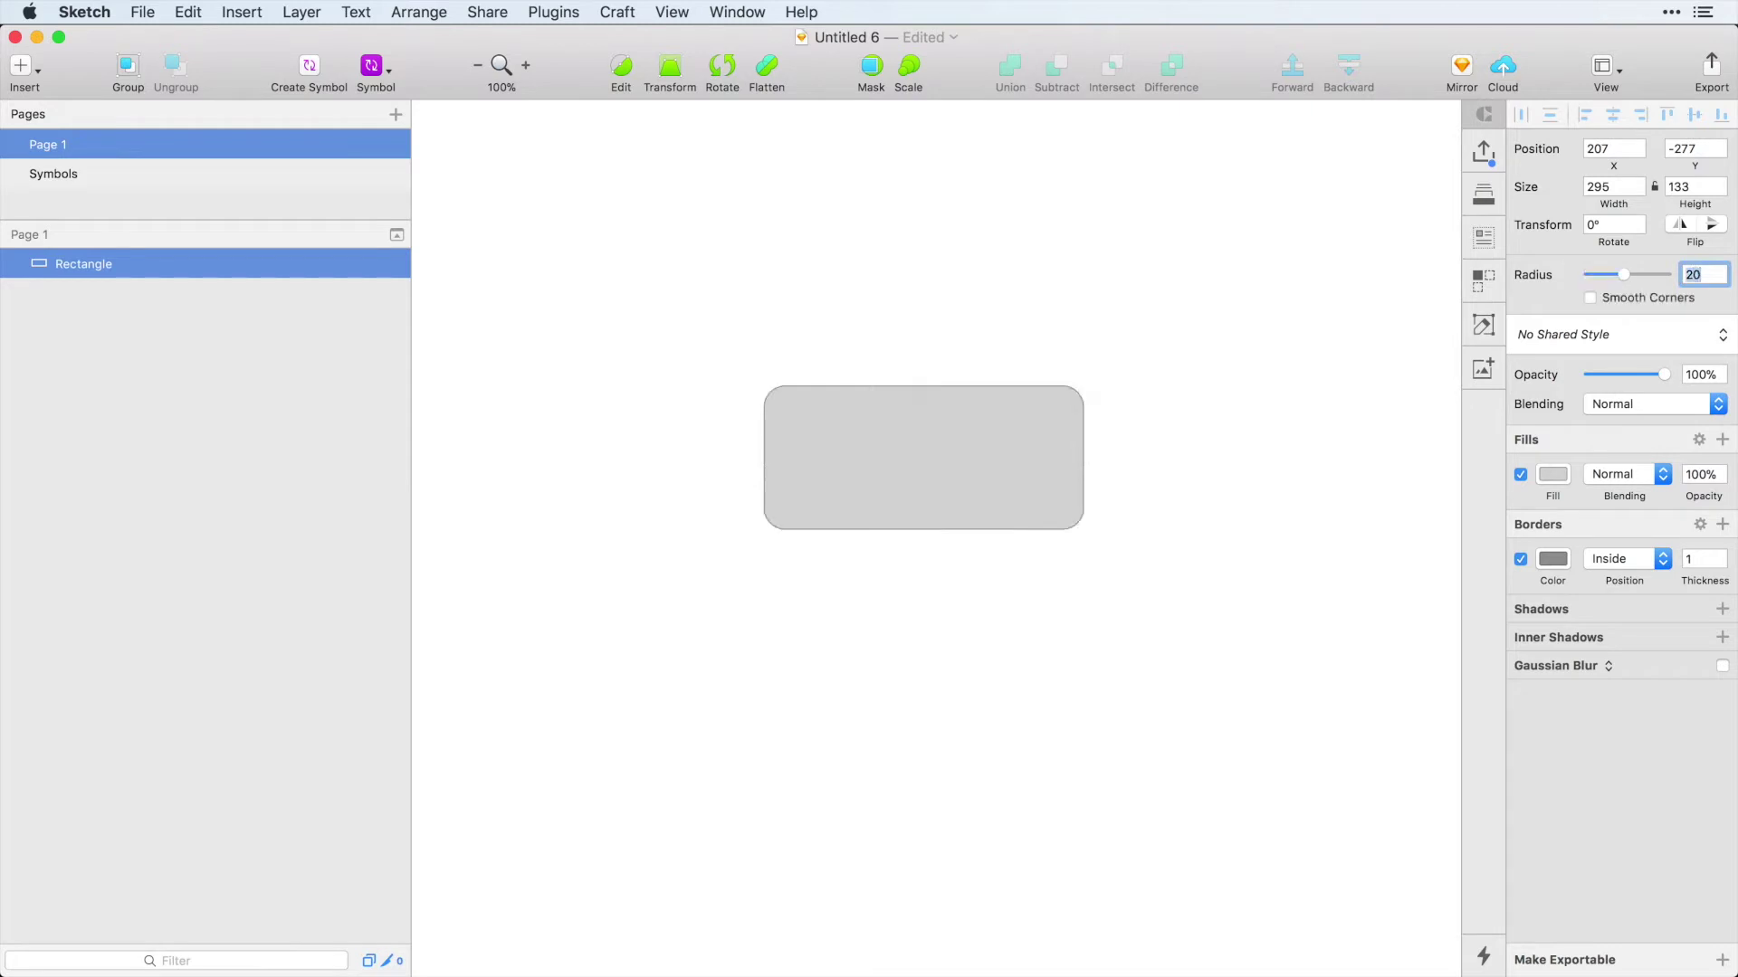
click(1520, 561)
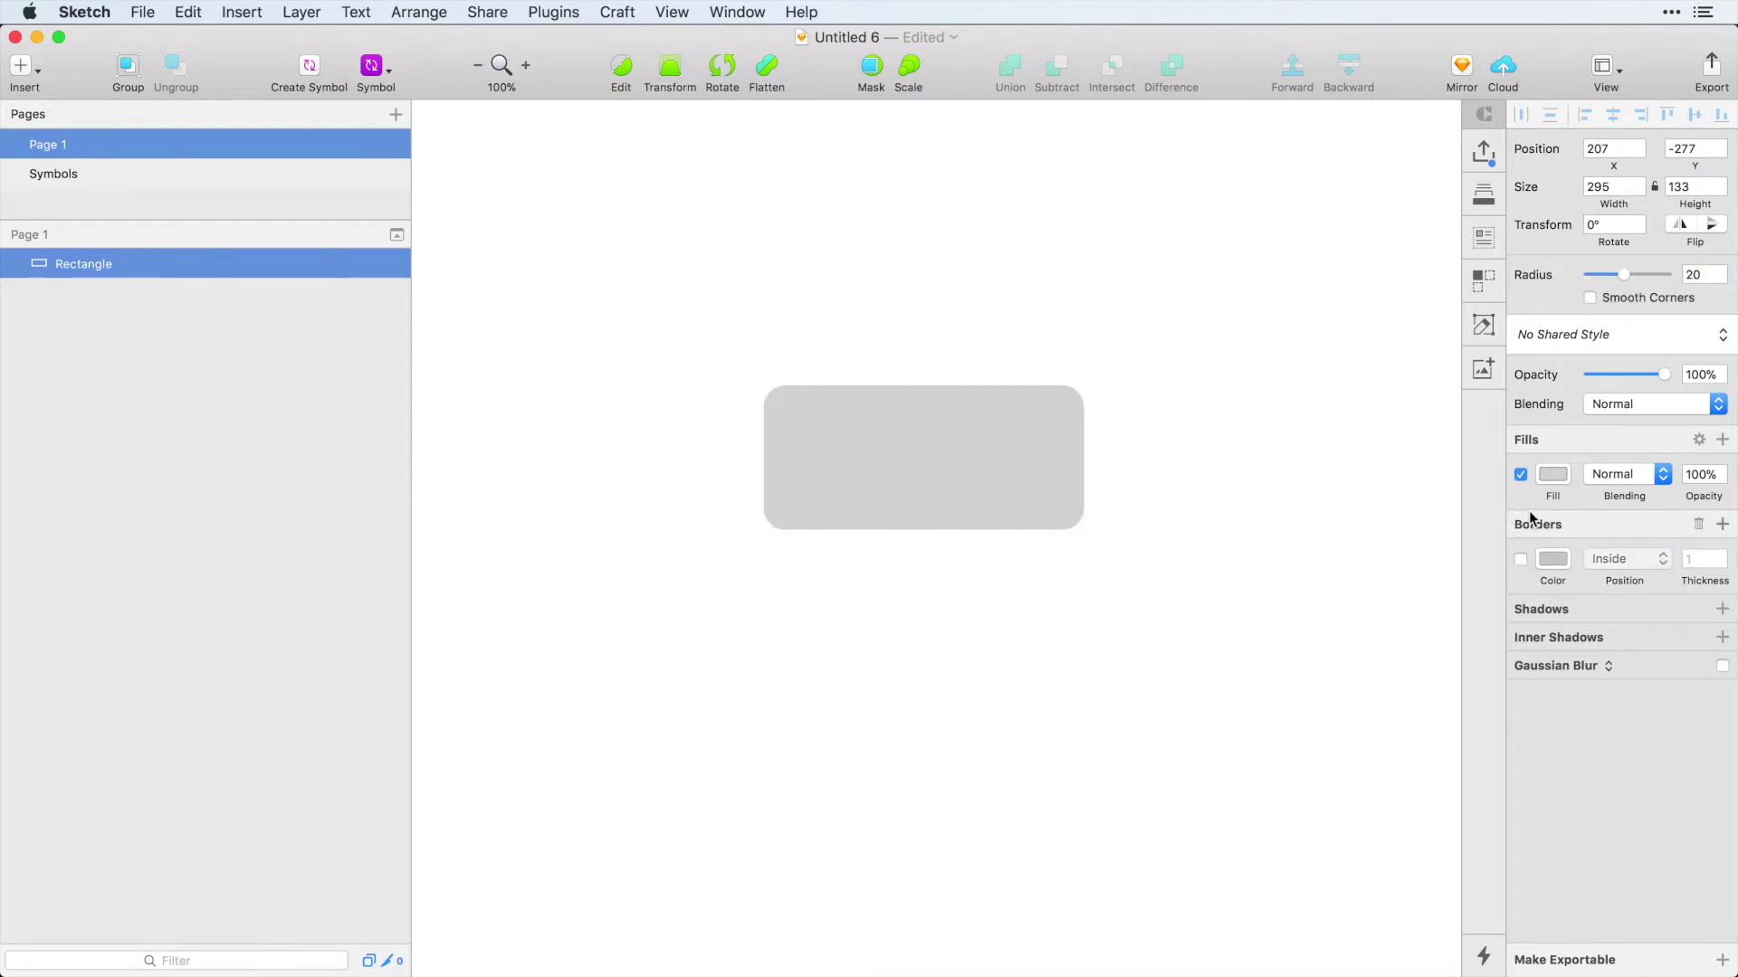
click(1220, 552)
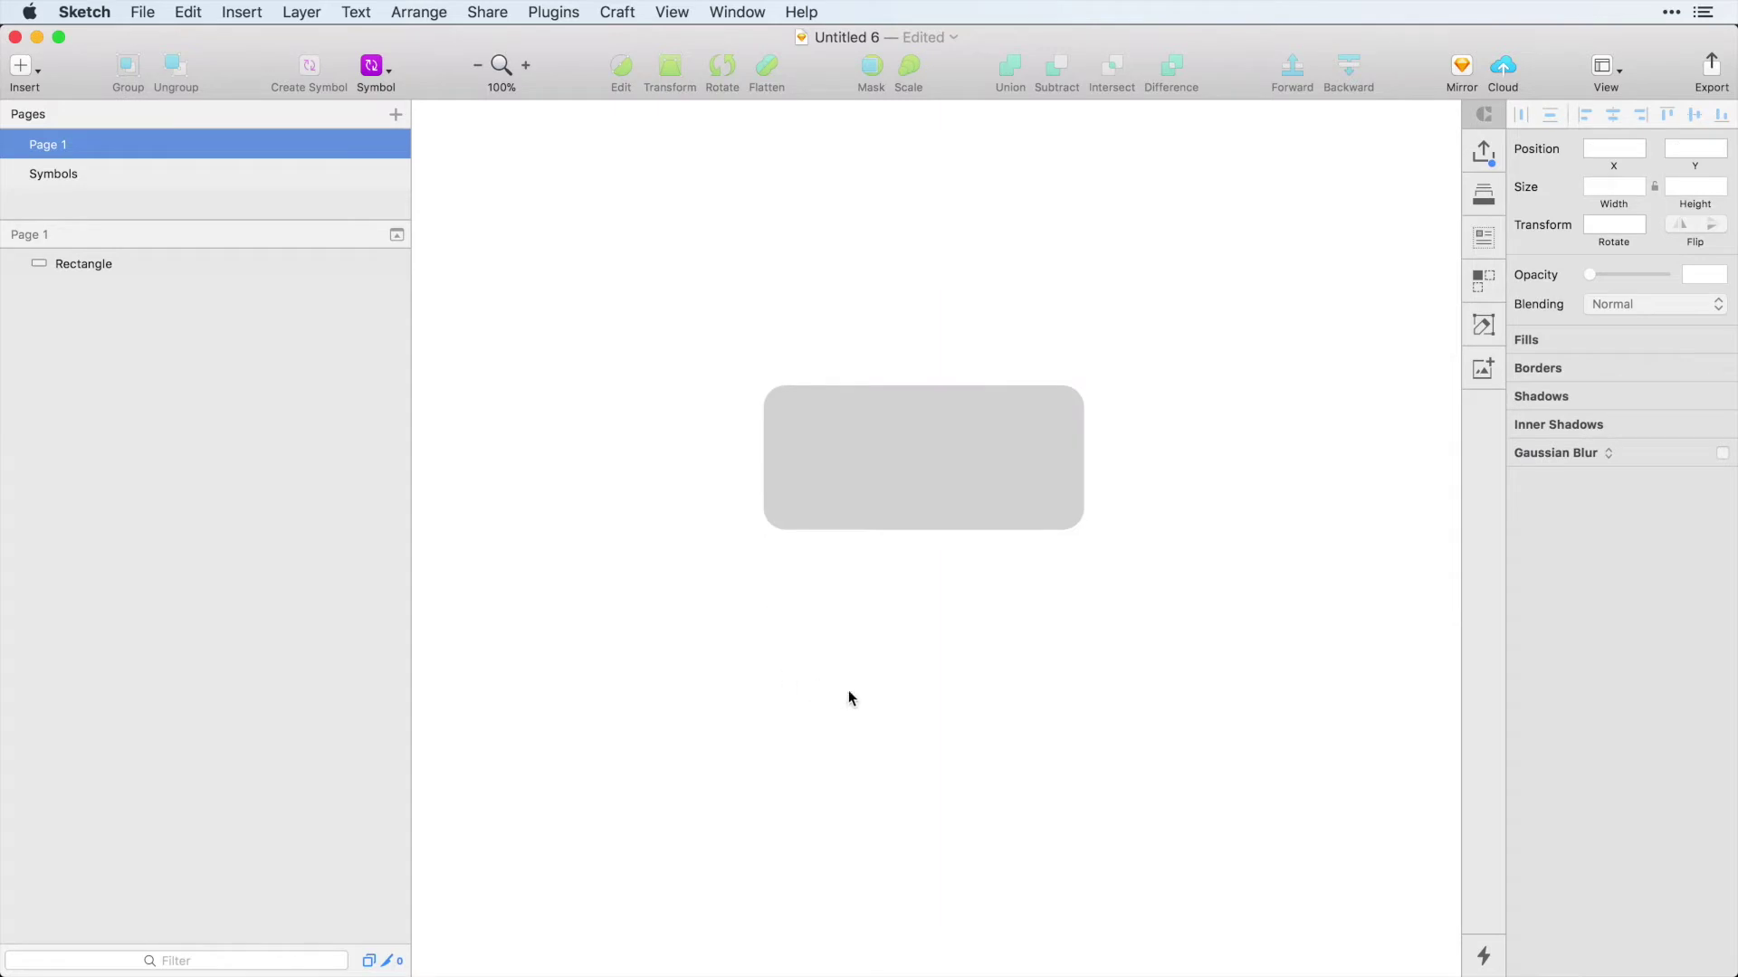
click(34, 79)
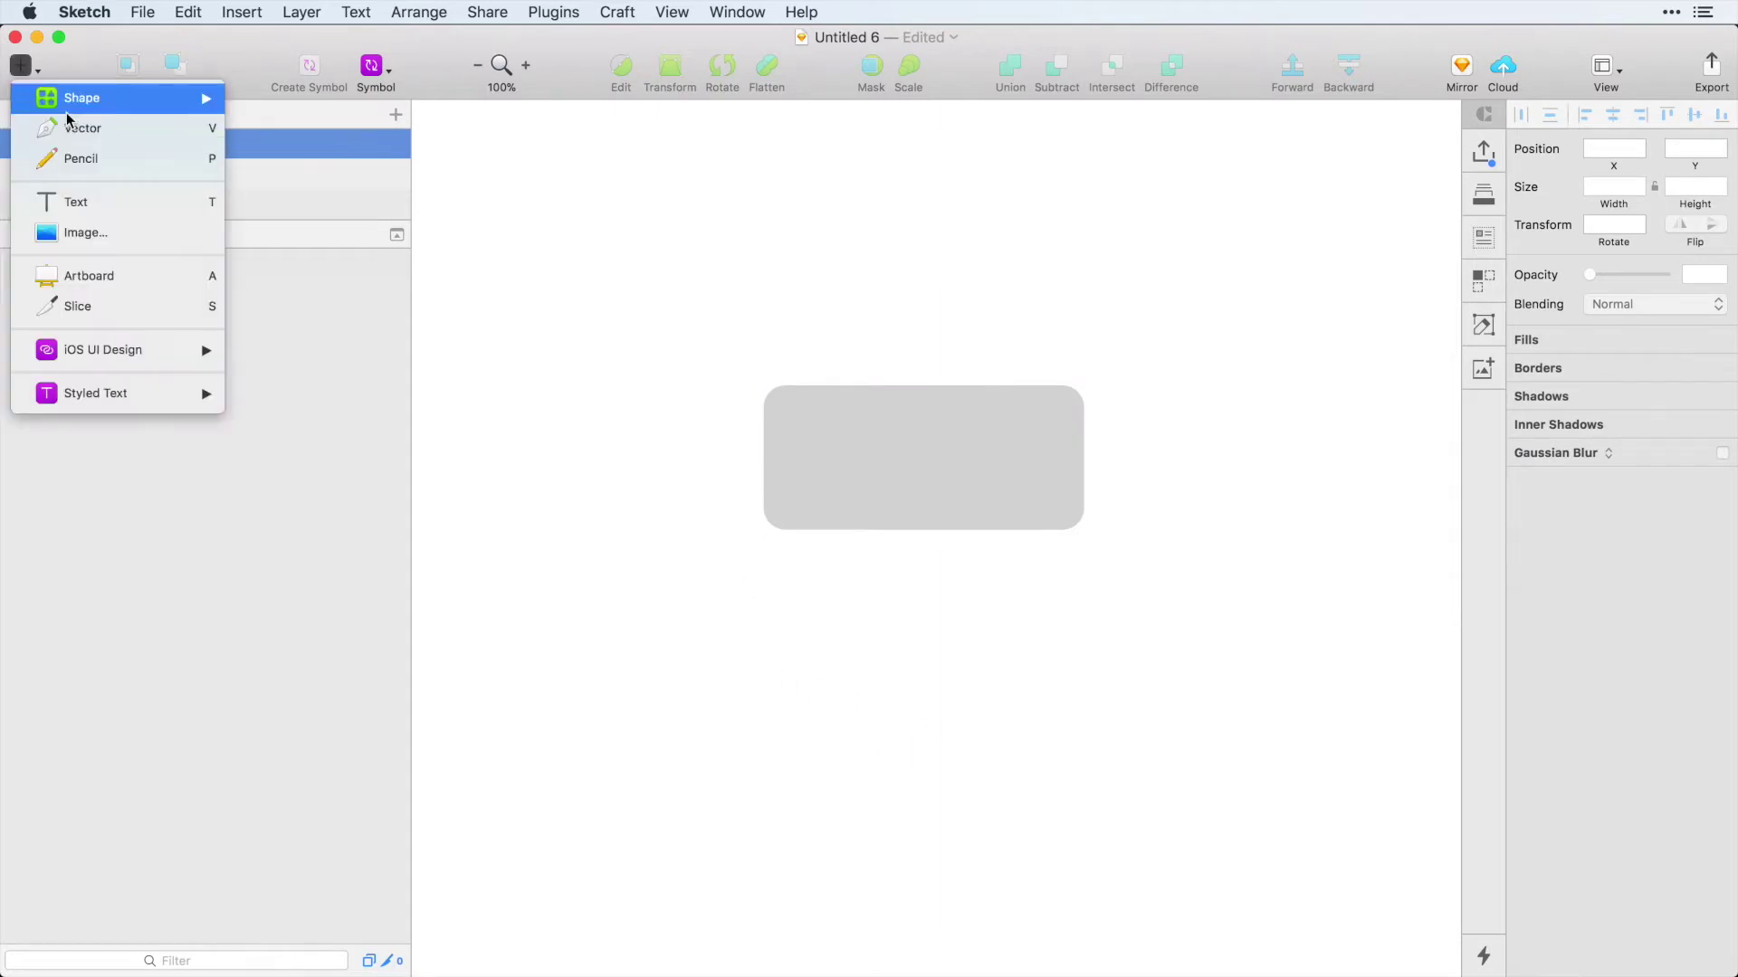
Make a triangle by subtracting a 45°-rotated copy of a small square from the square.
mouse_move(81, 98)
click(286, 155)
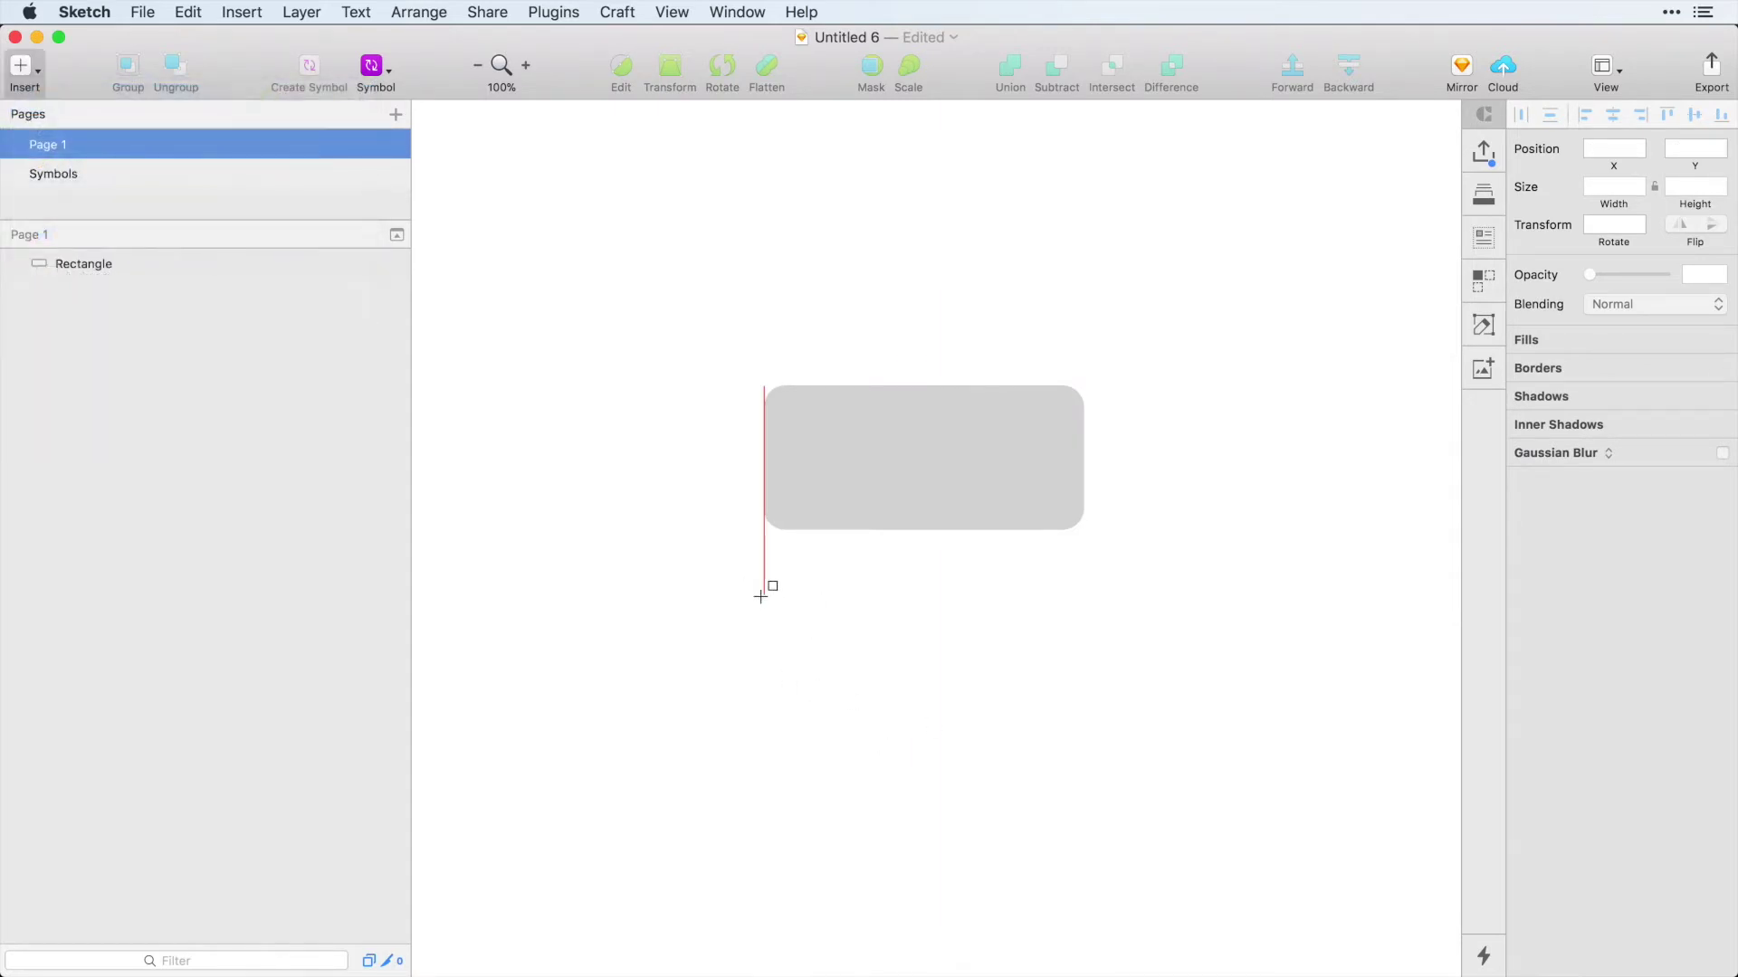
drag(763, 597, 843, 668)
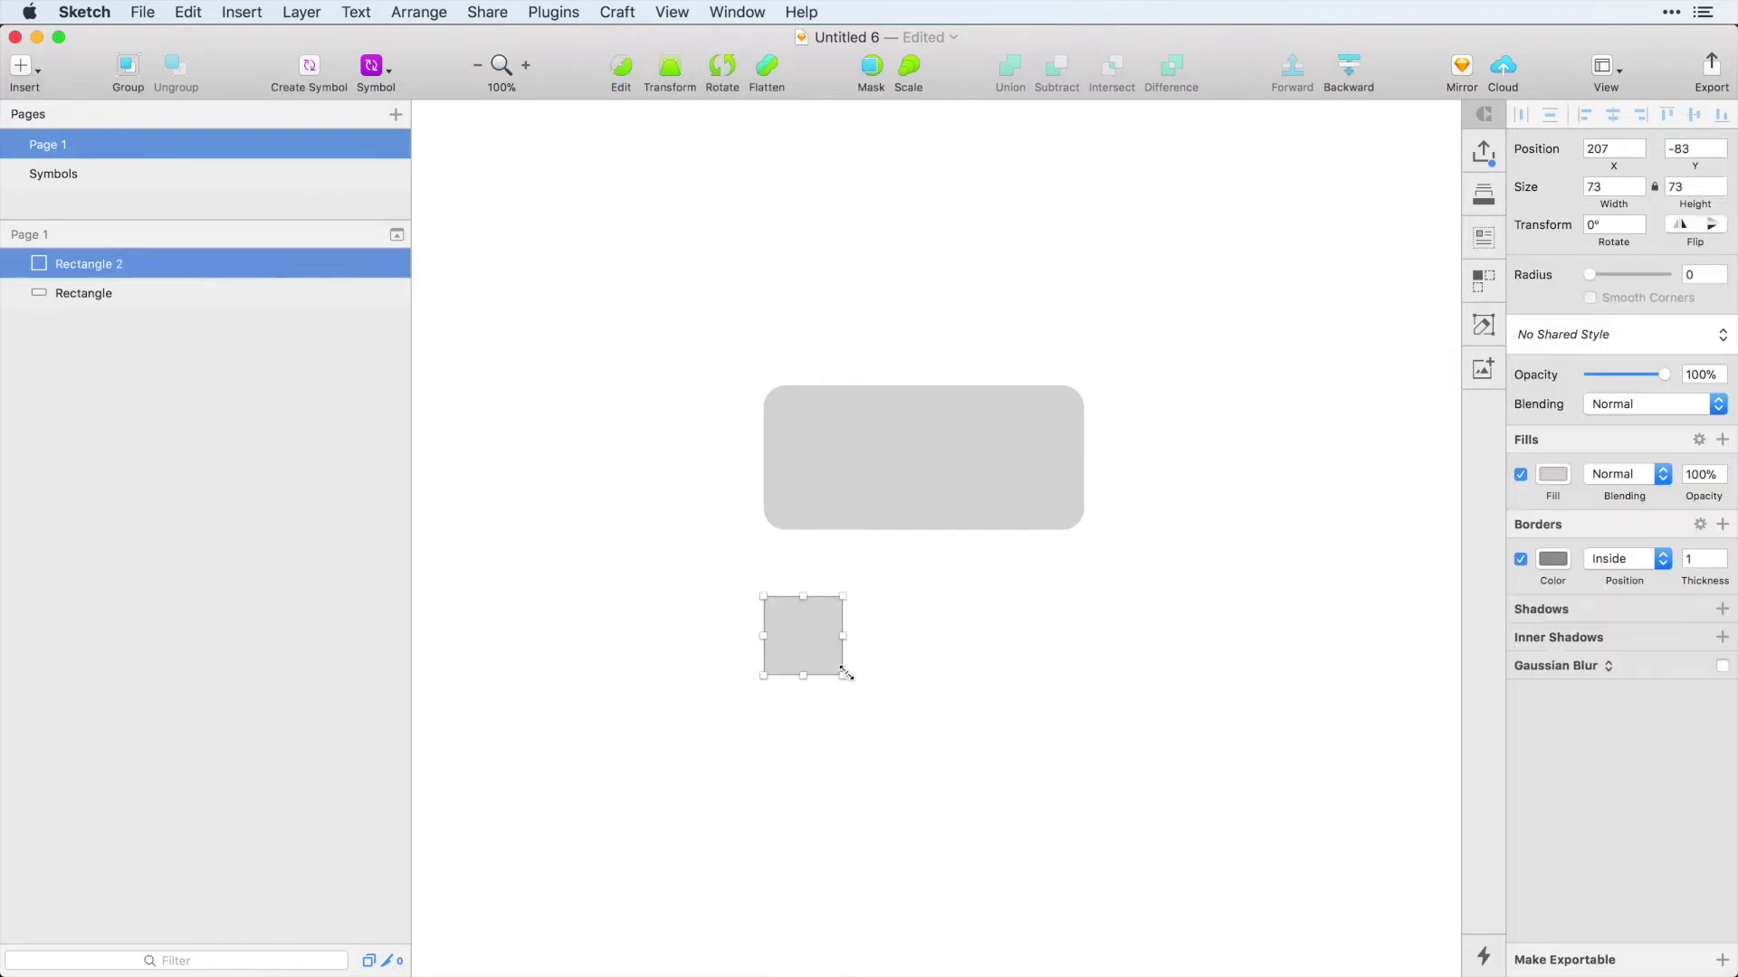
key(super+c)
key(super+v)
key(super+shift+r)
drag(841, 602, 1041, 670)
drag(845, 604, 840, 593)
shift+click(801, 661)
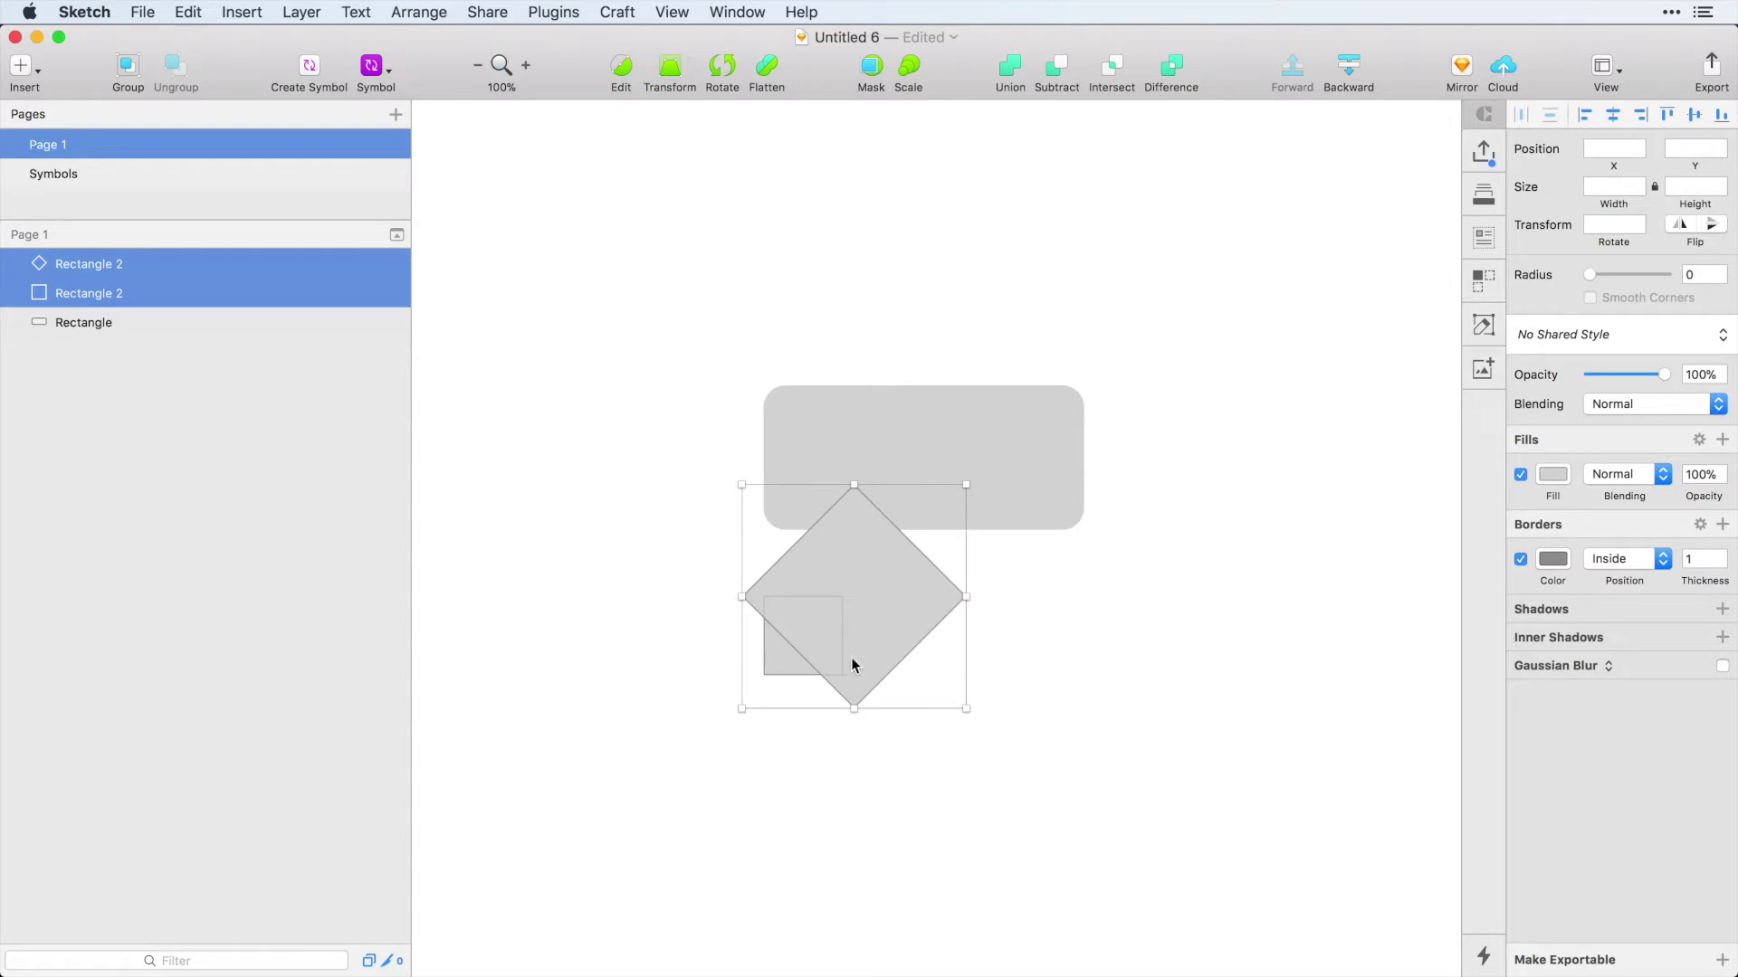
click(1055, 77)
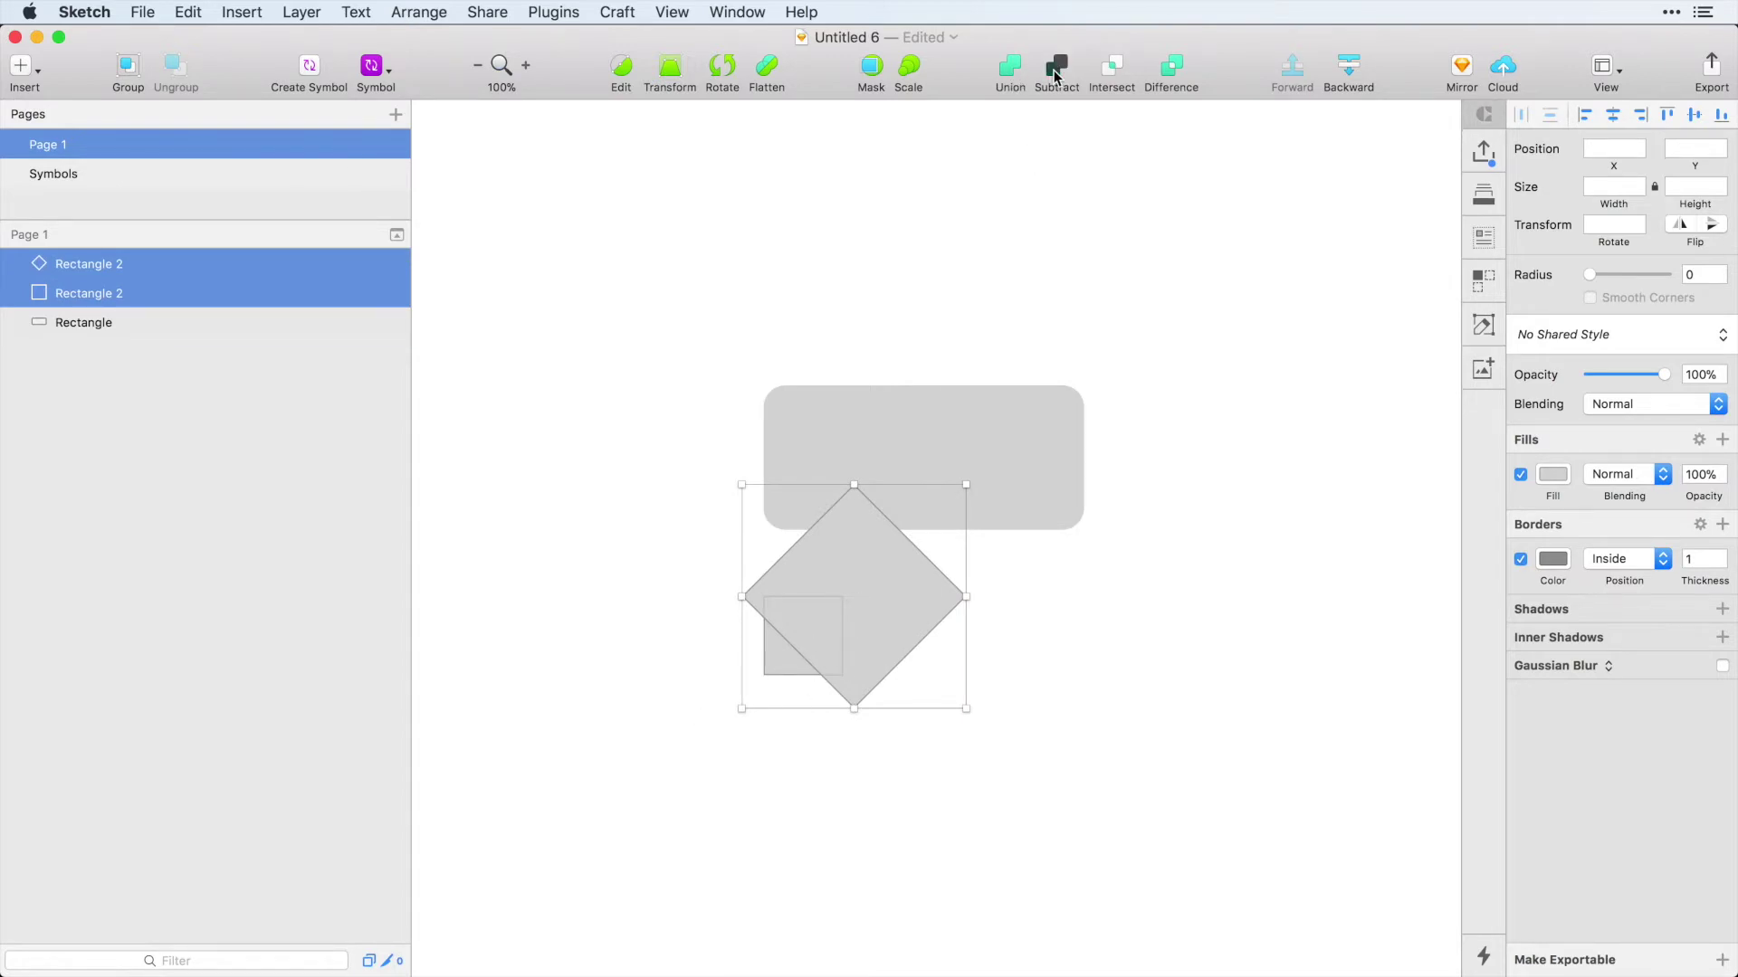
Flatten the triangle, rotate and narrow it under the bubble's lower-left corner, and remove its border.
click(802, 13)
text(flat)
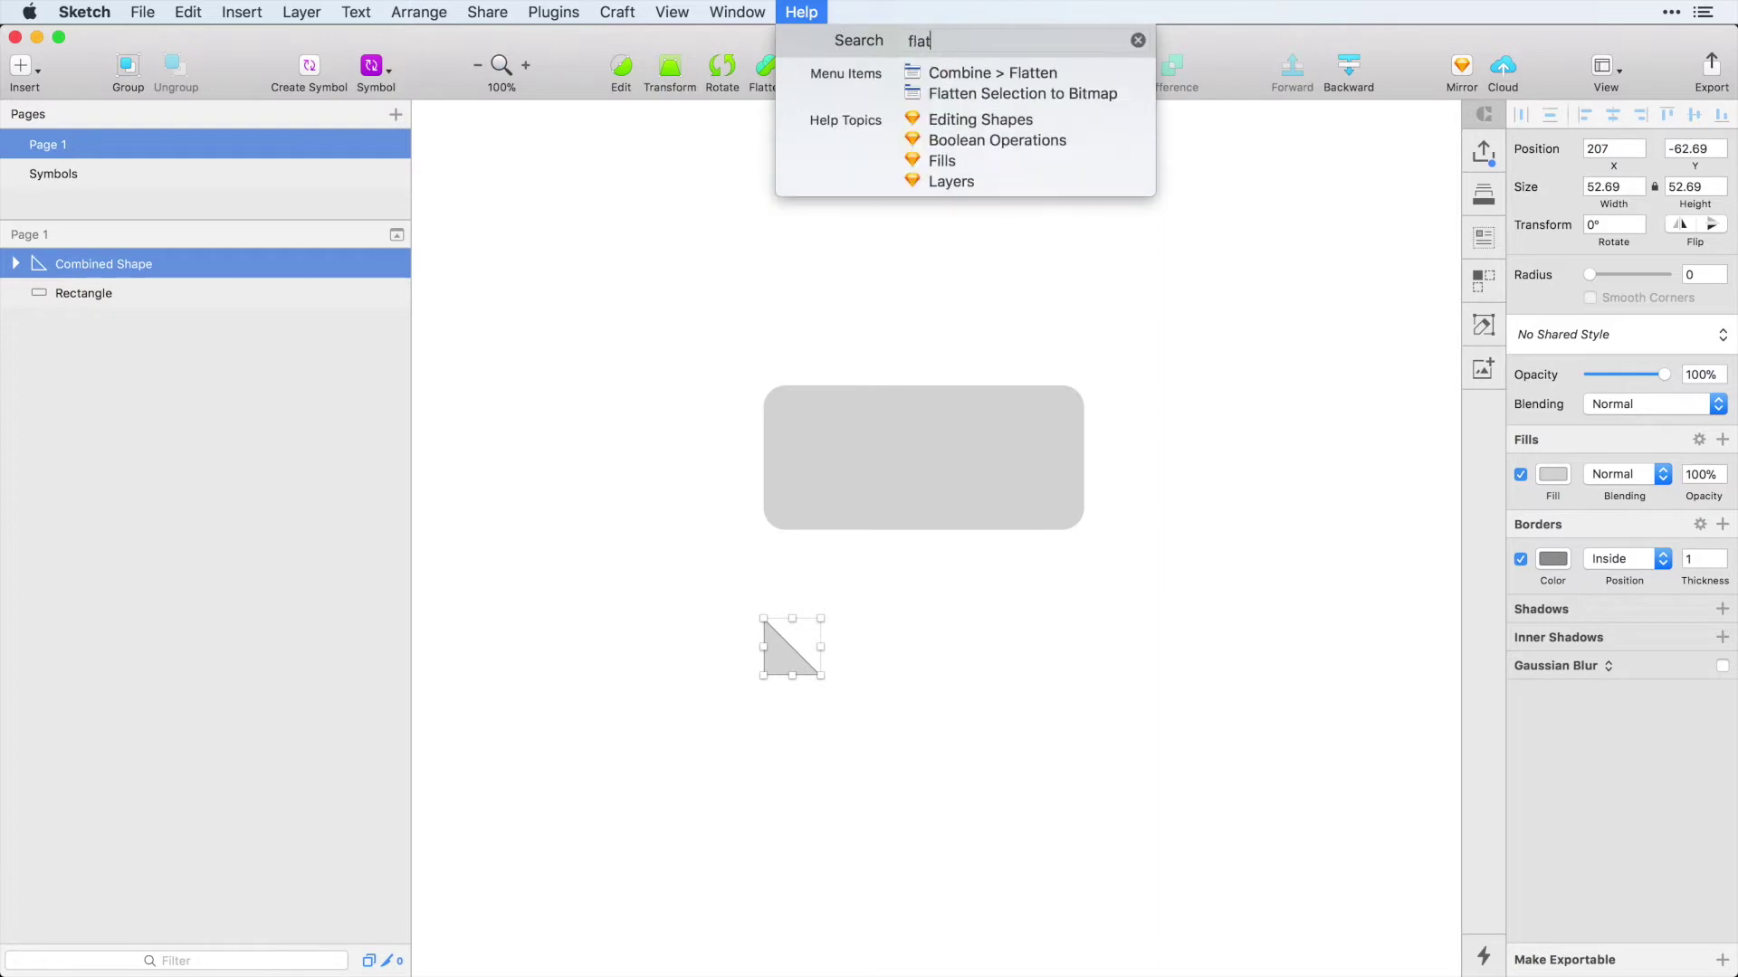
click(986, 72)
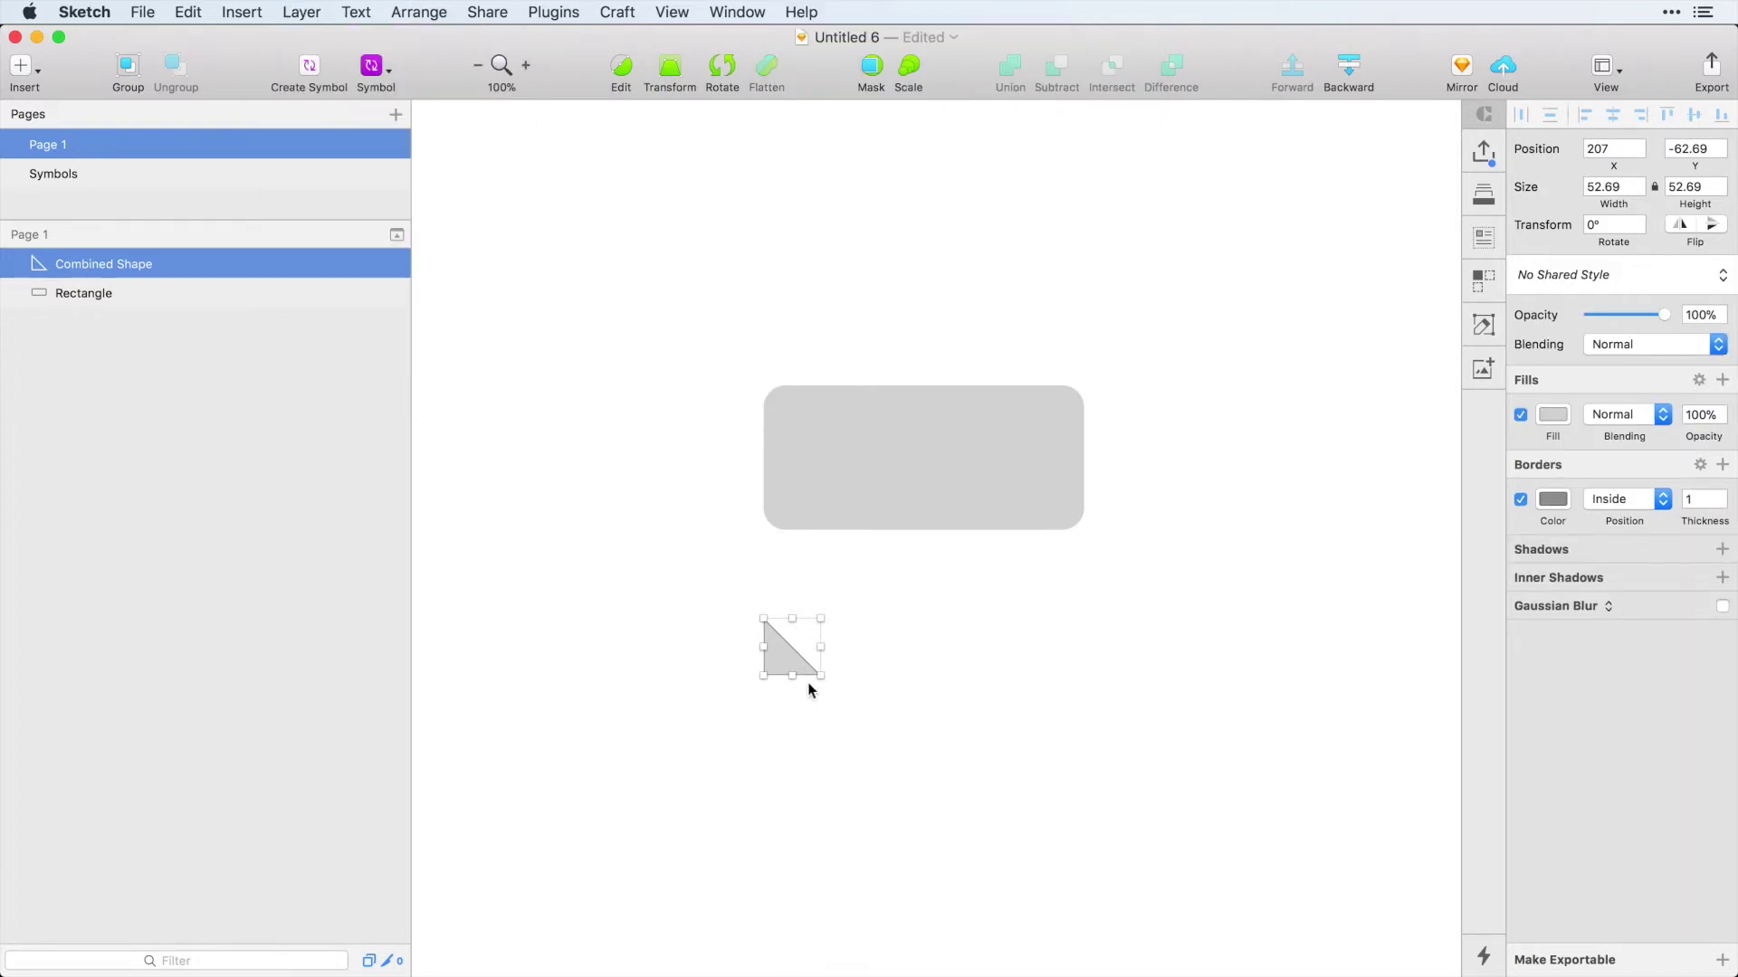
drag(784, 655, 851, 675)
drag(812, 602, 793, 553)
key(super+z)
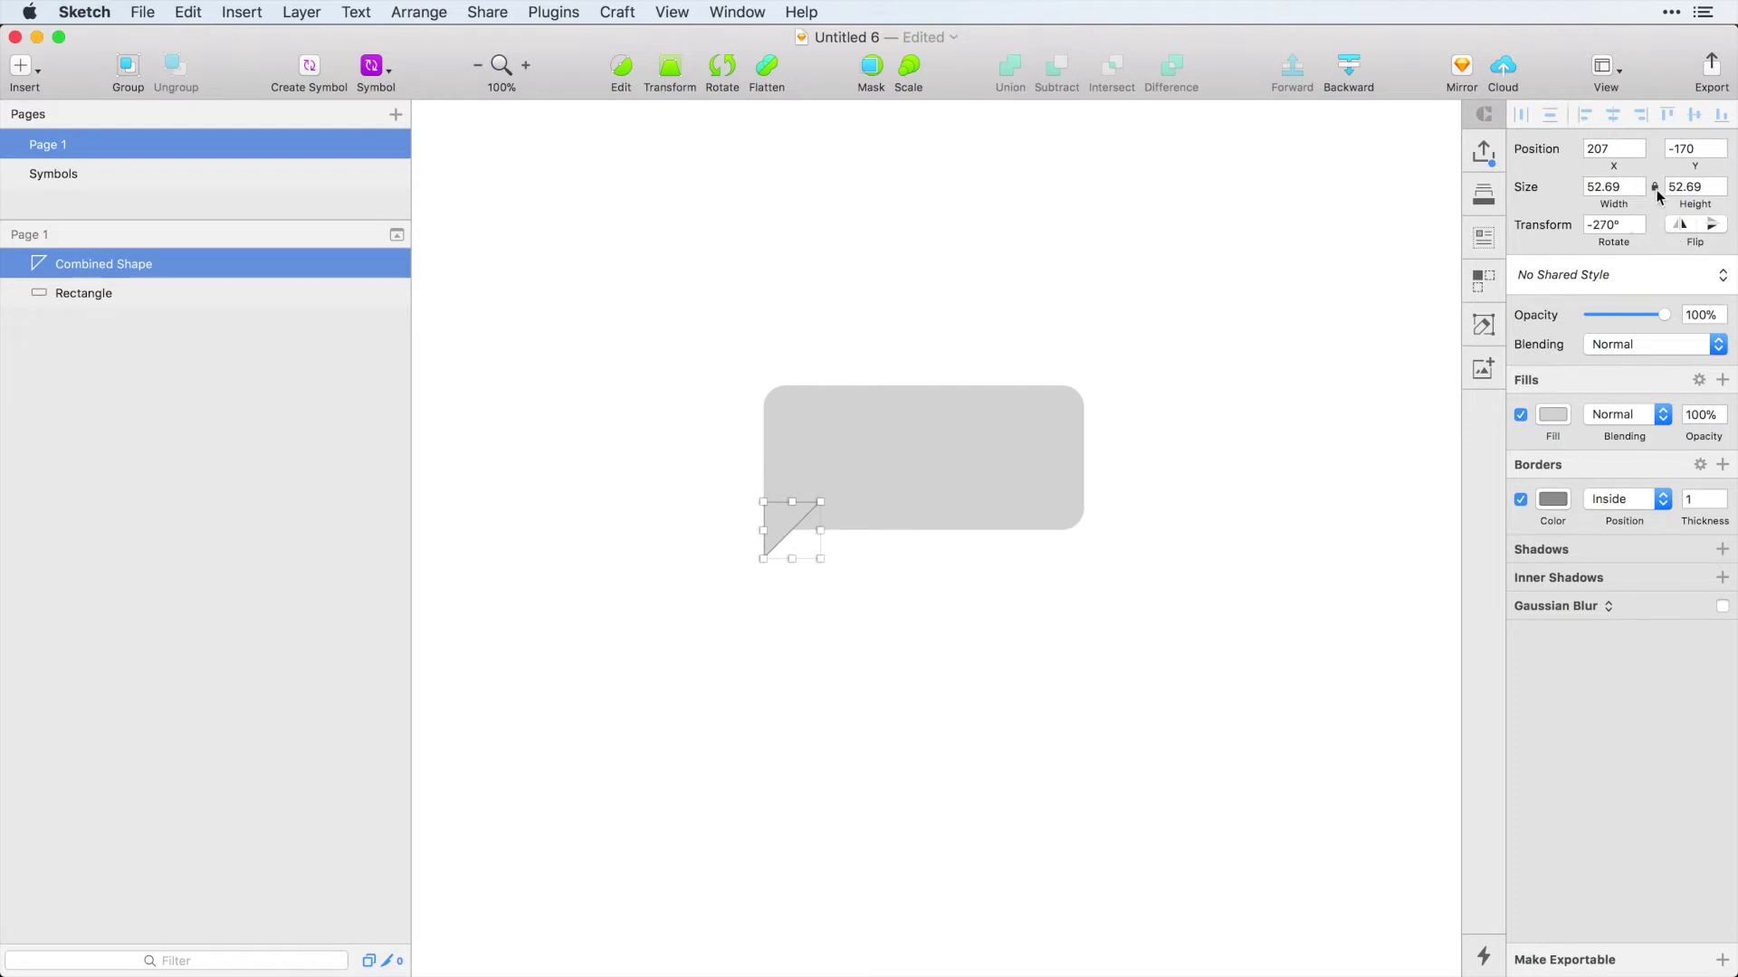
drag(792, 558, 824, 498)
click(1520, 501)
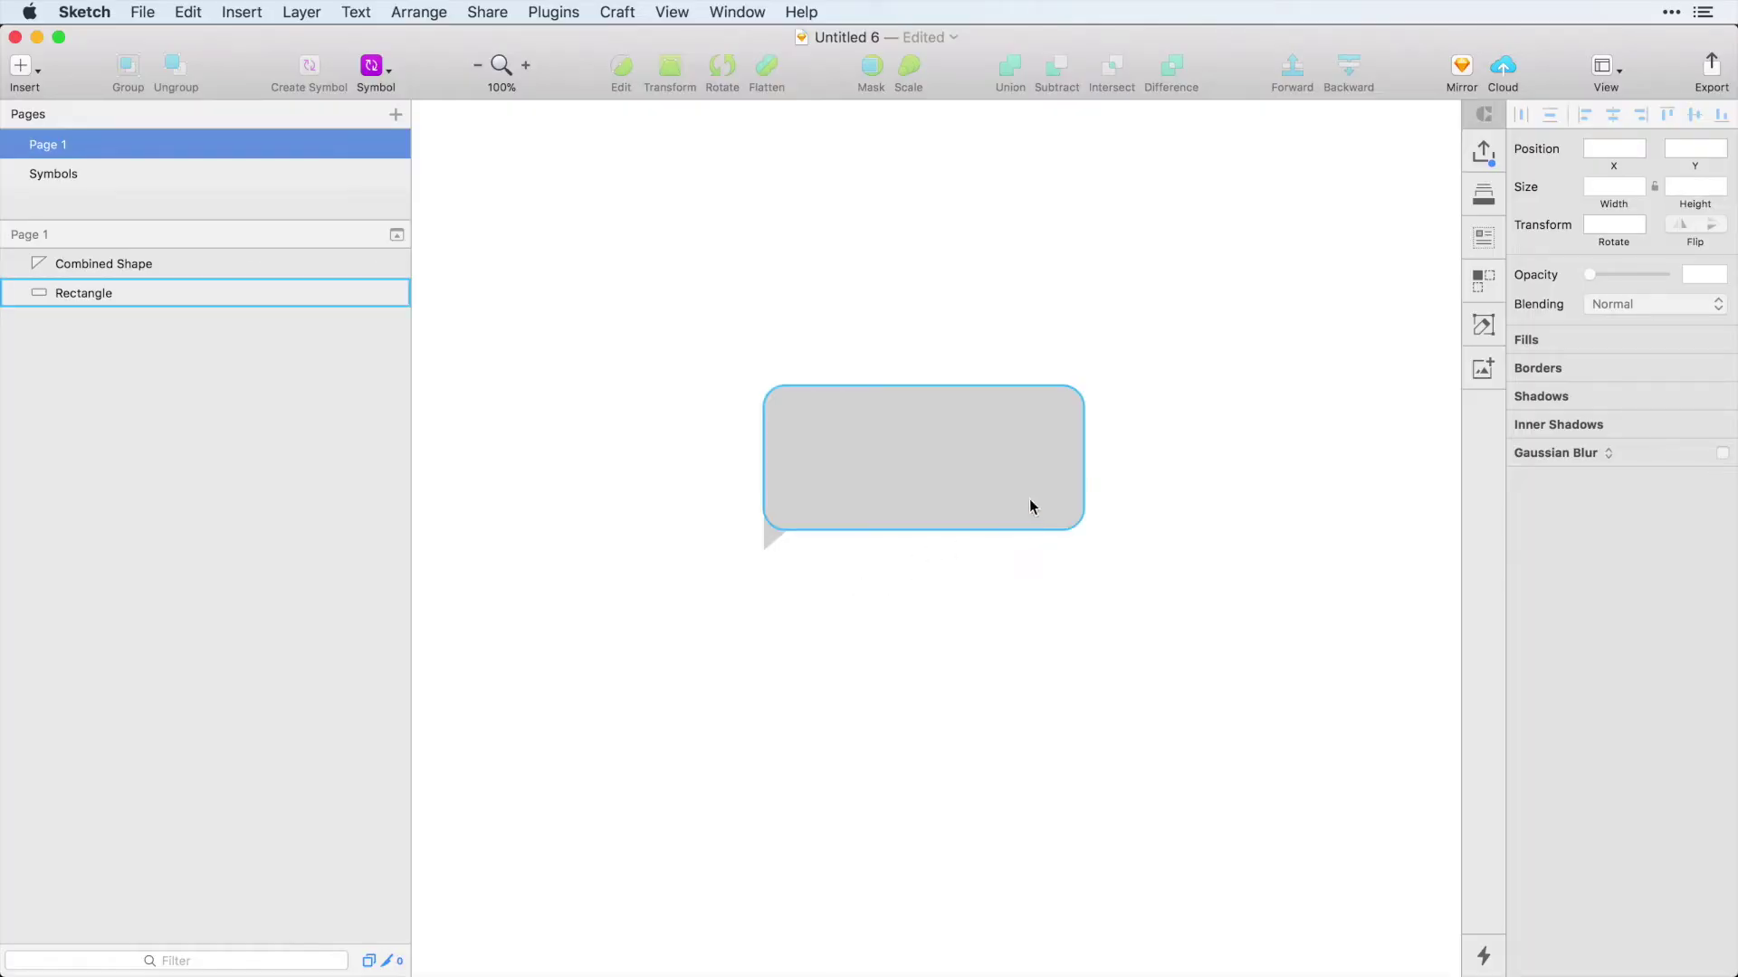
Rename the rounded rectangle layer to 'background' and the Combined Shape layer to 'triangle'.
double_click(71, 292)
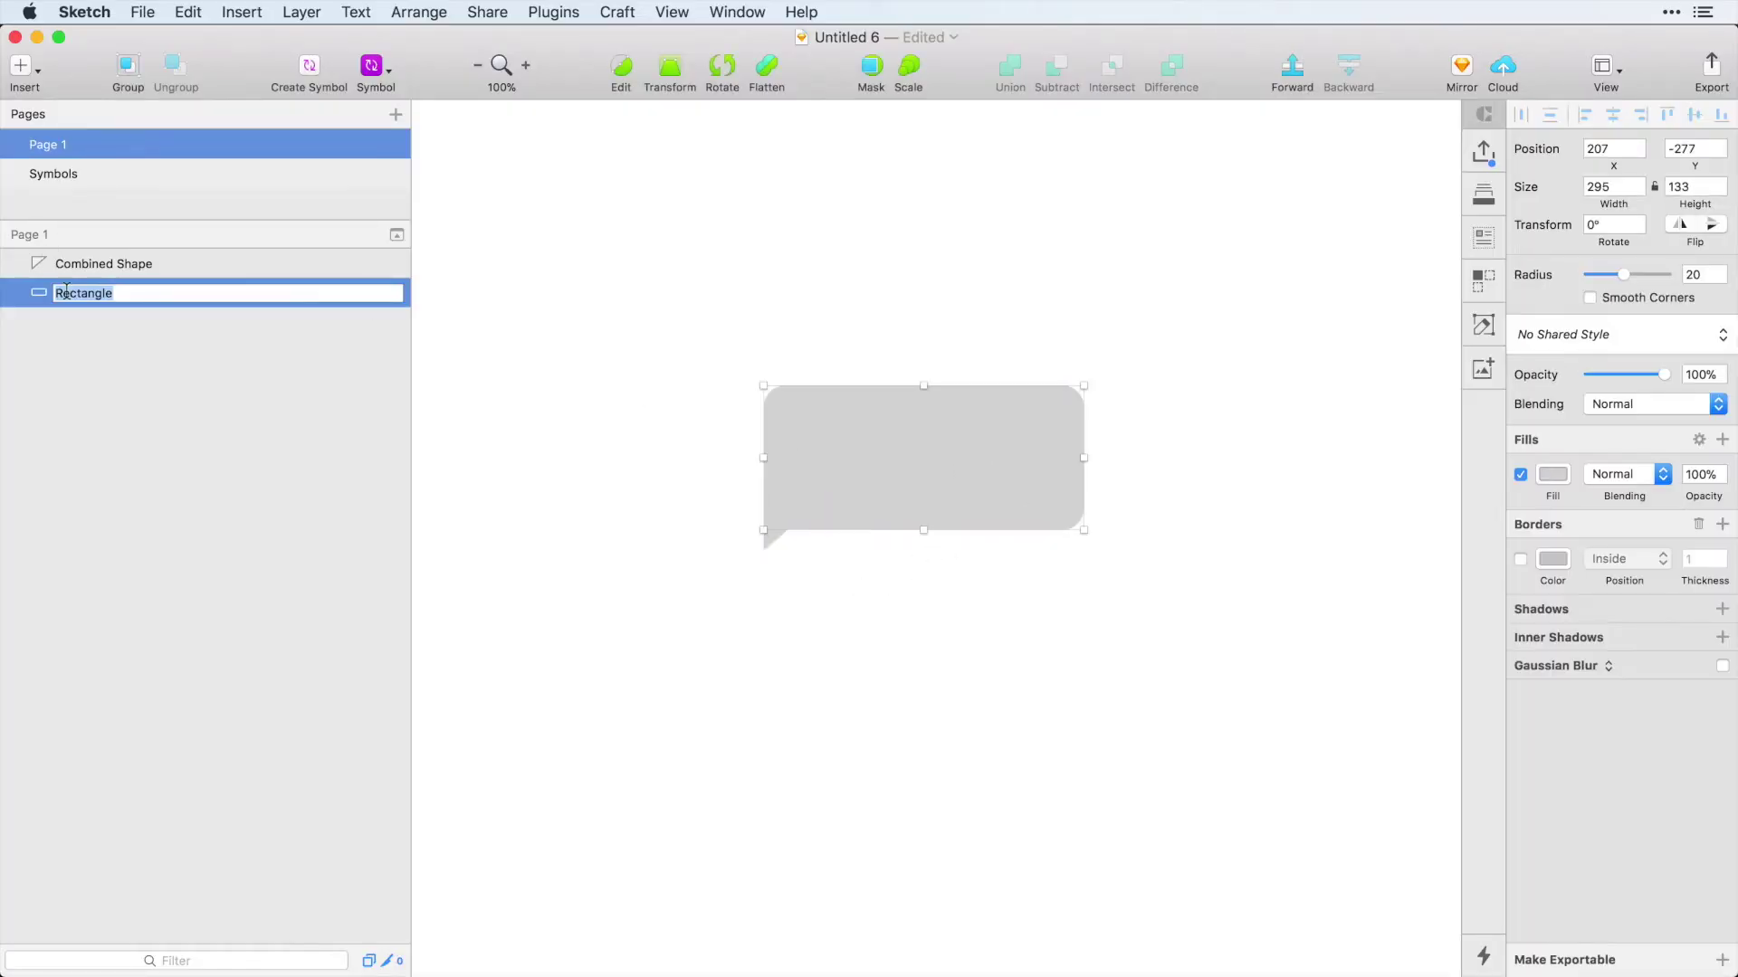
text(background)
key(Return)
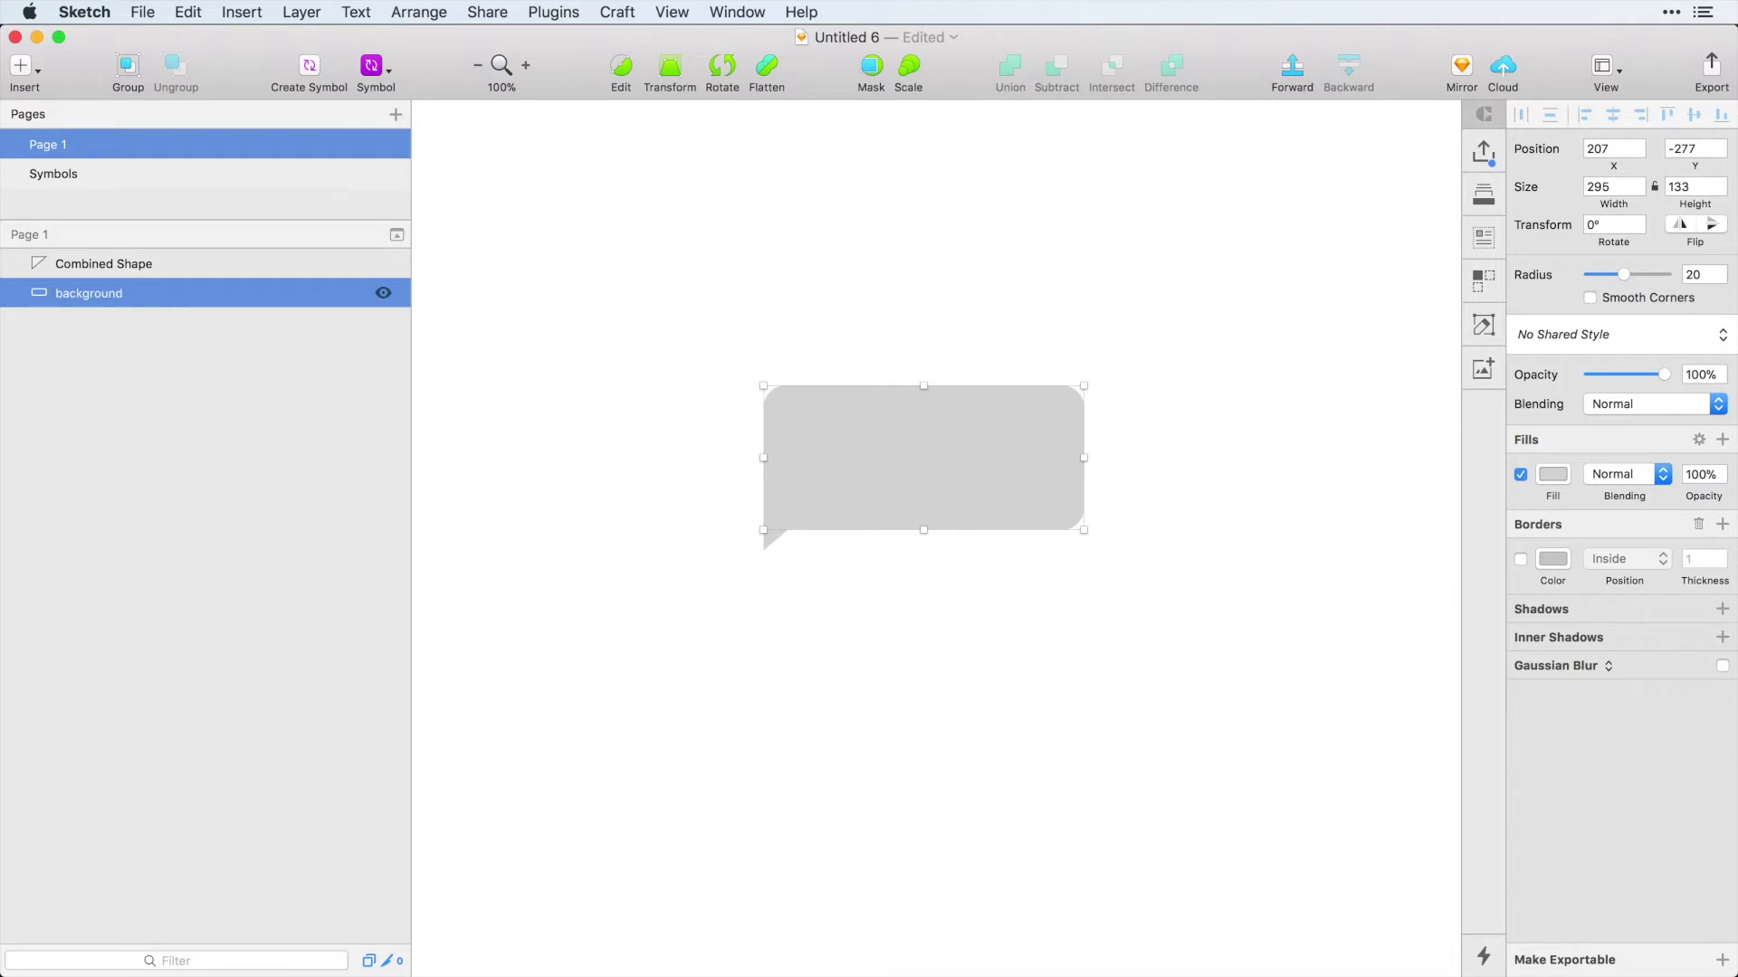
click(99, 264)
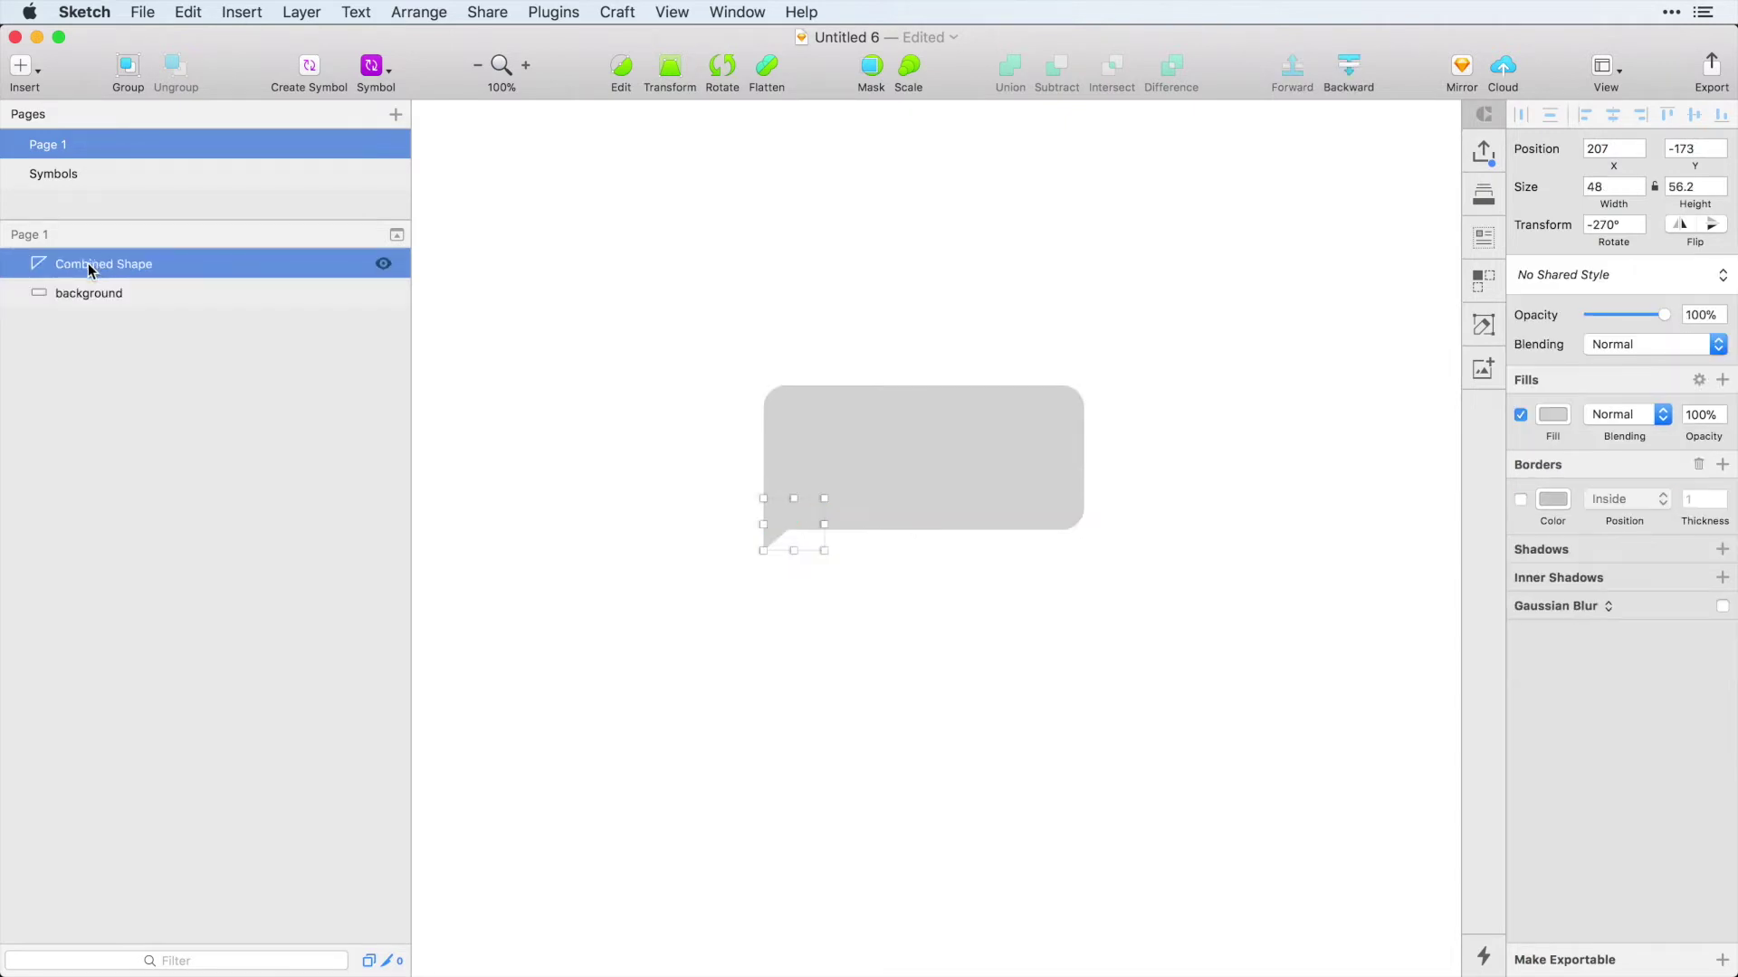
double_click(91, 264)
text(triangle)
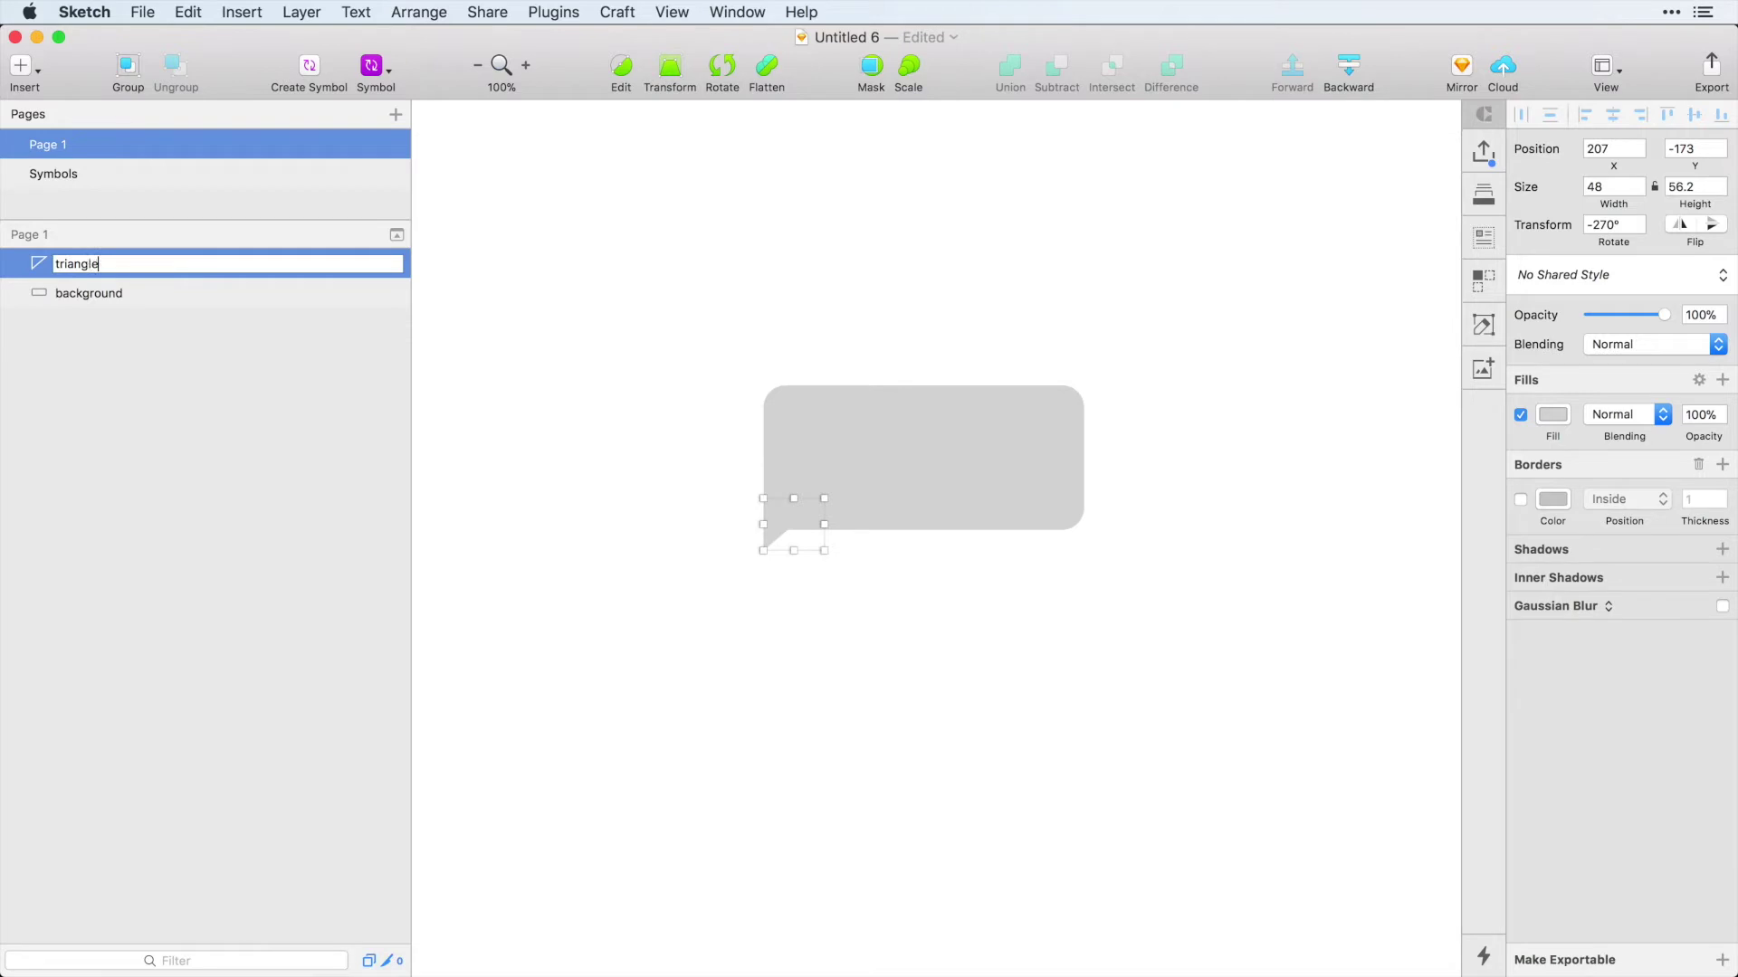
key(Return)
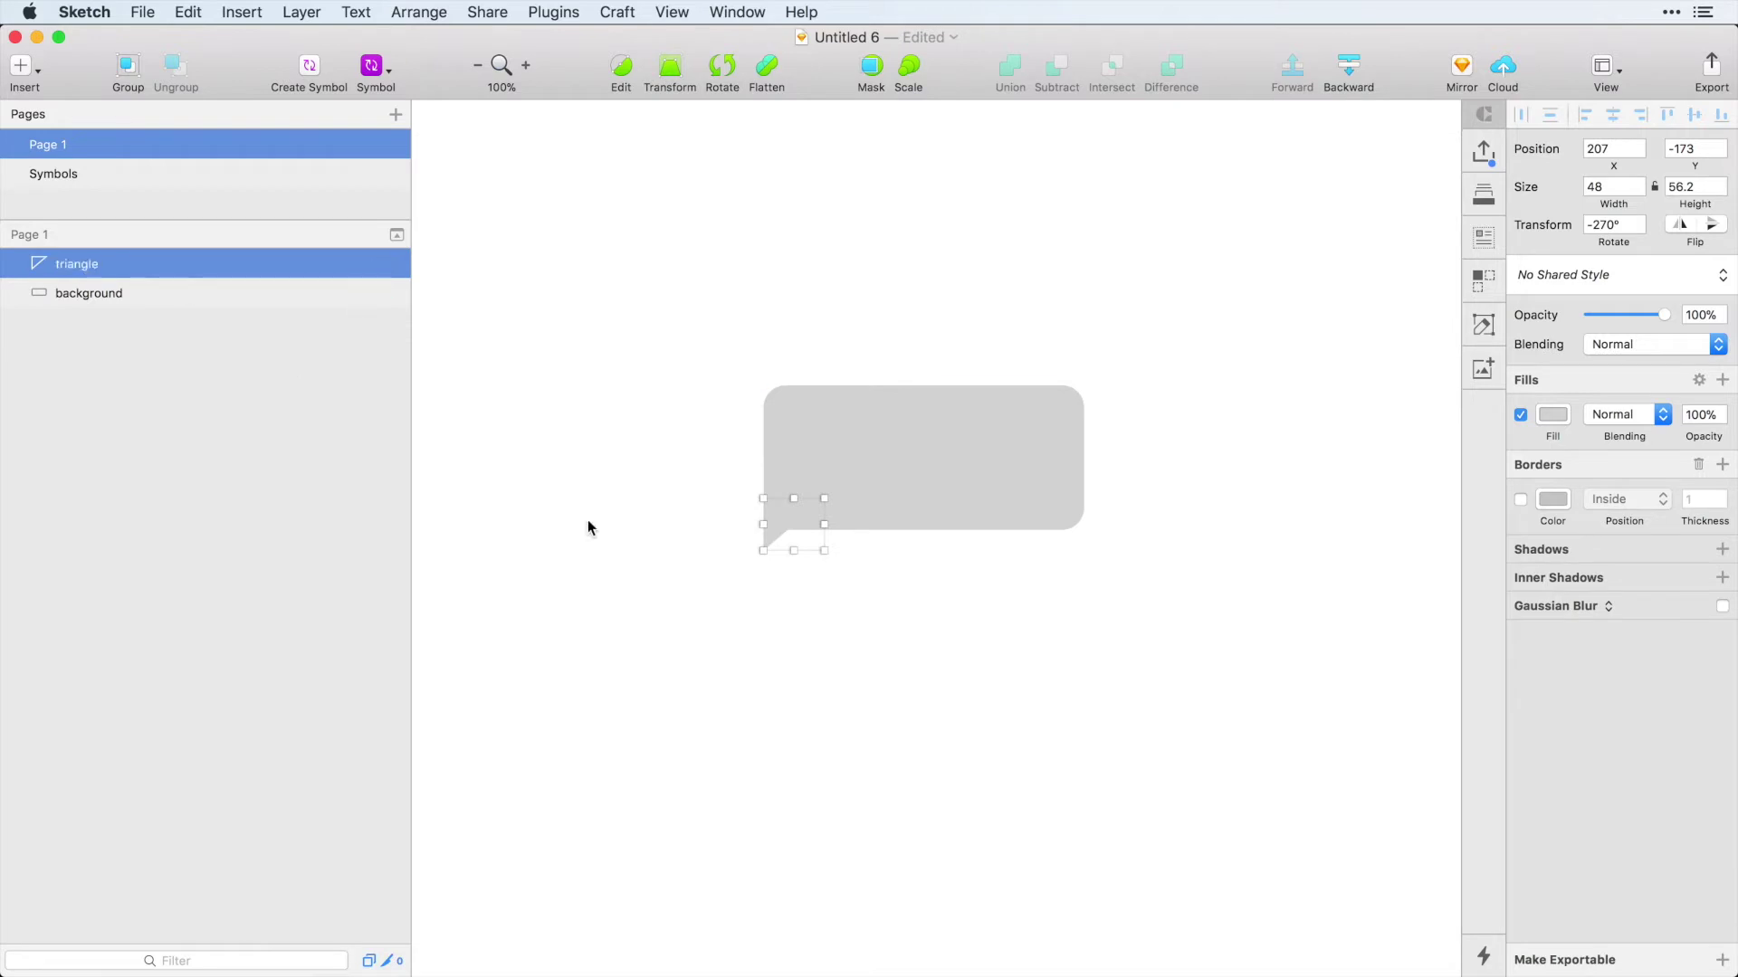
click(588, 521)
Add a black text layer reading 'This is my text' inside the bubble.
key(t)
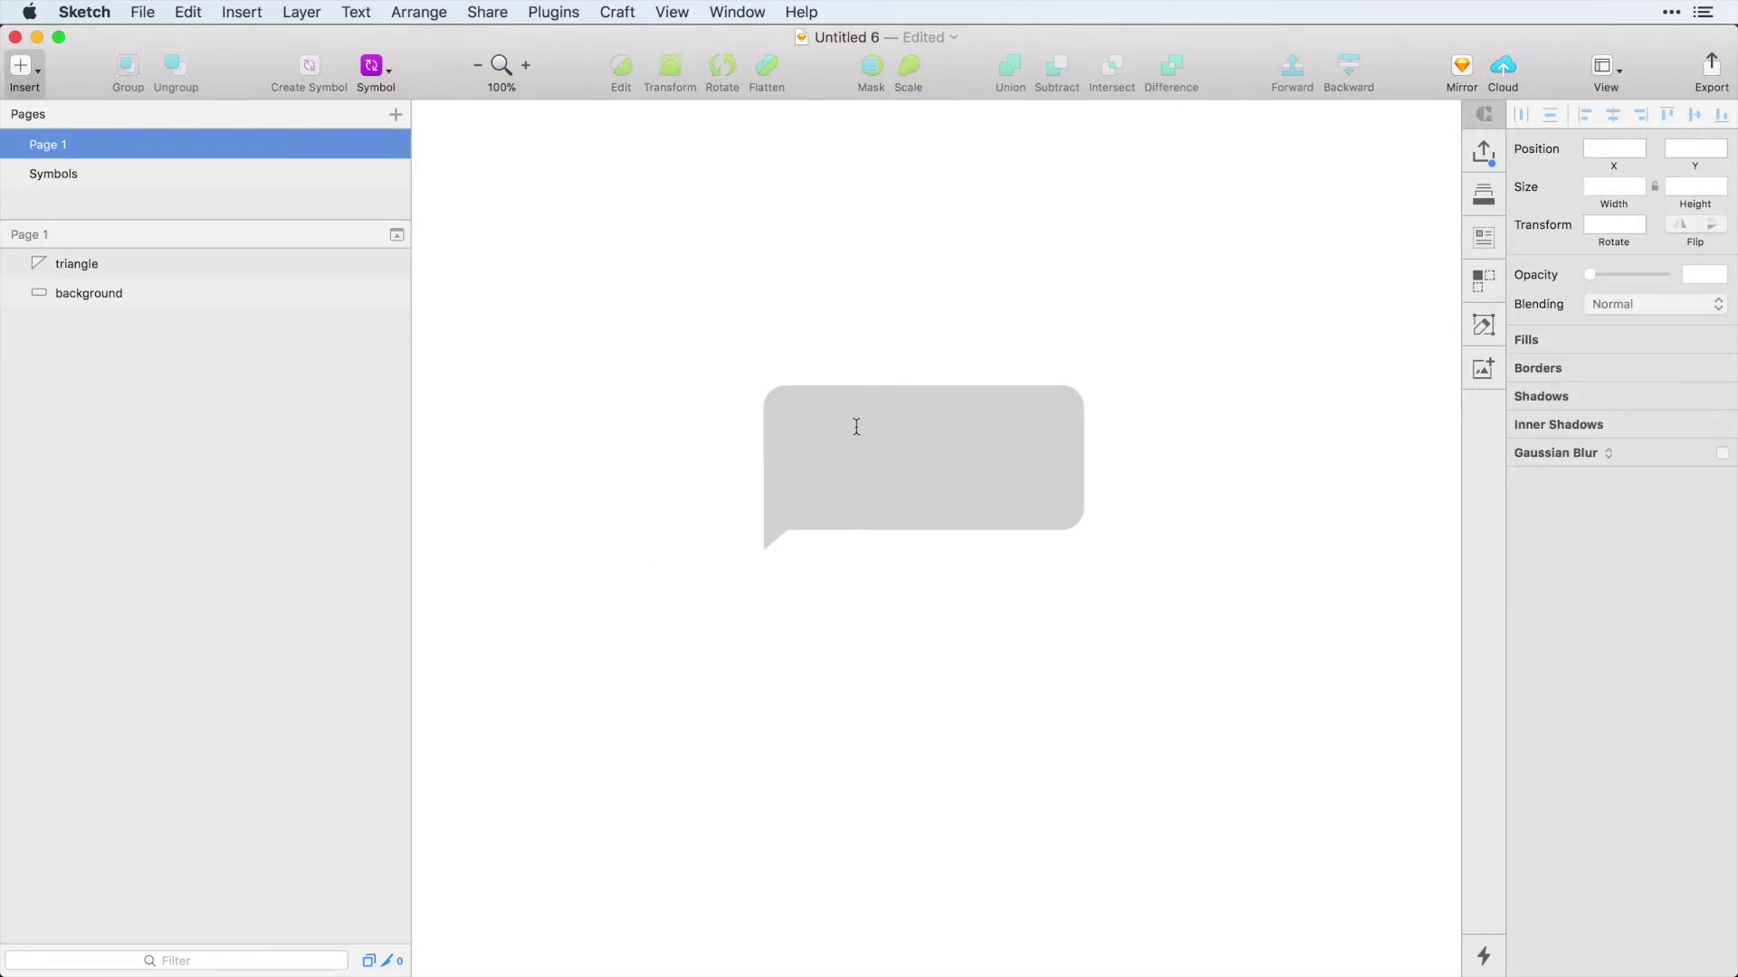
click(879, 453)
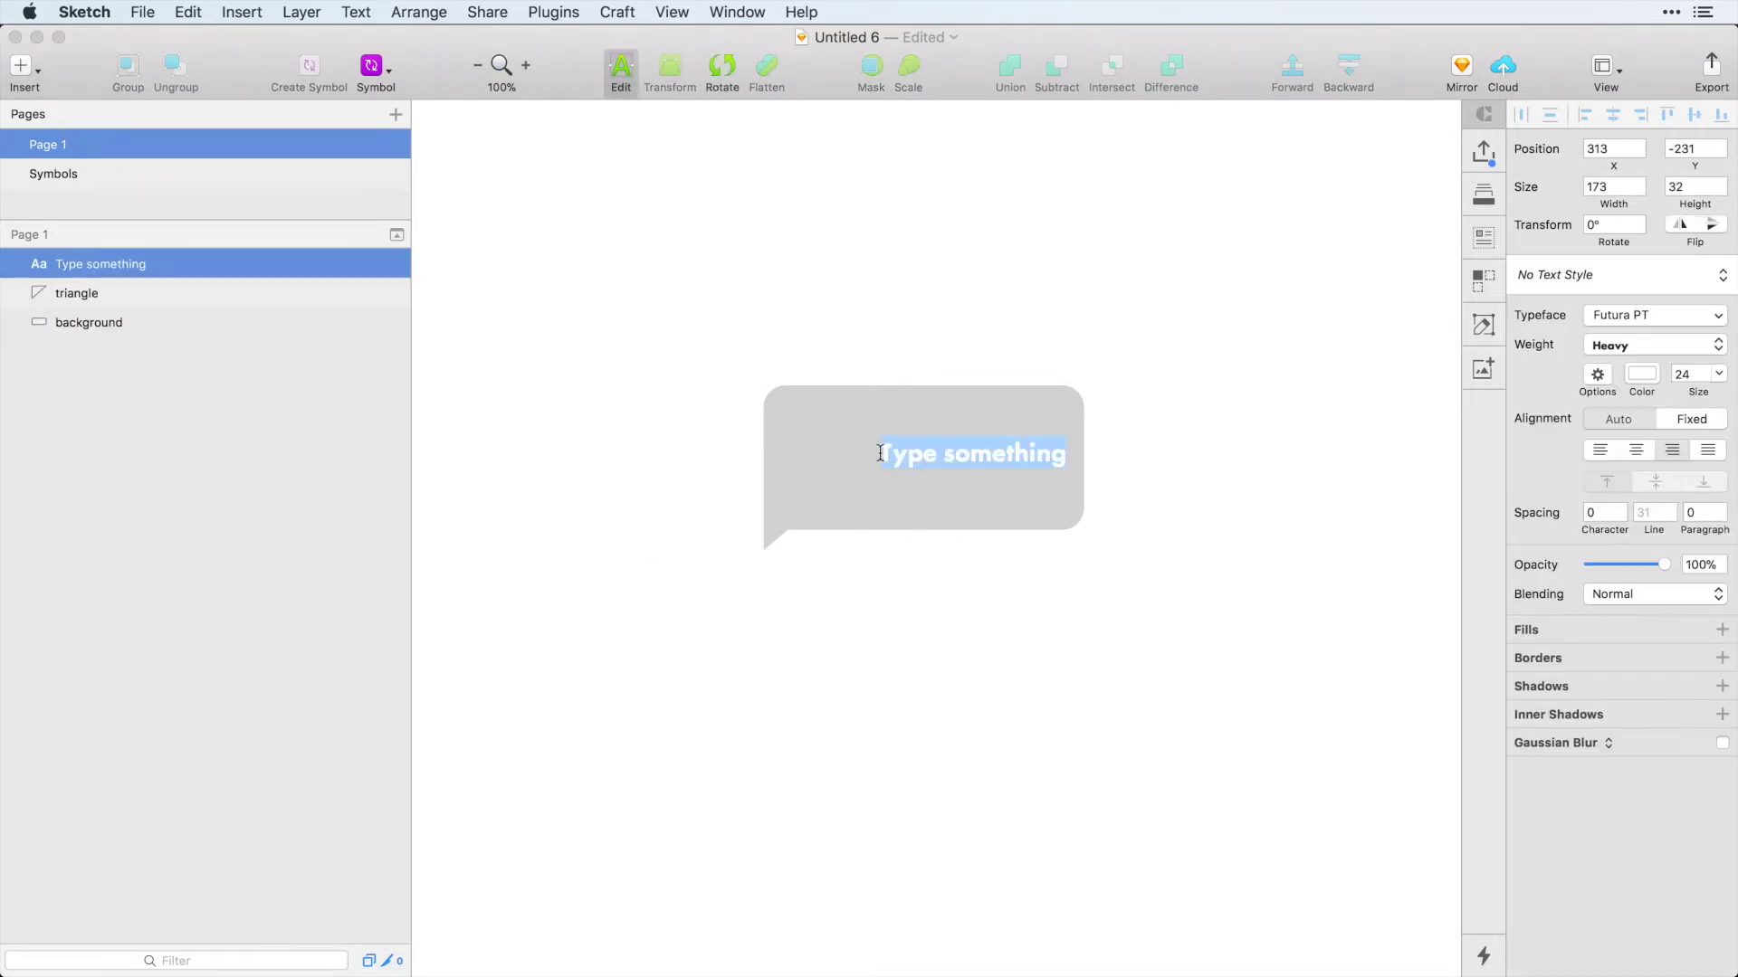
text(This is my tex)
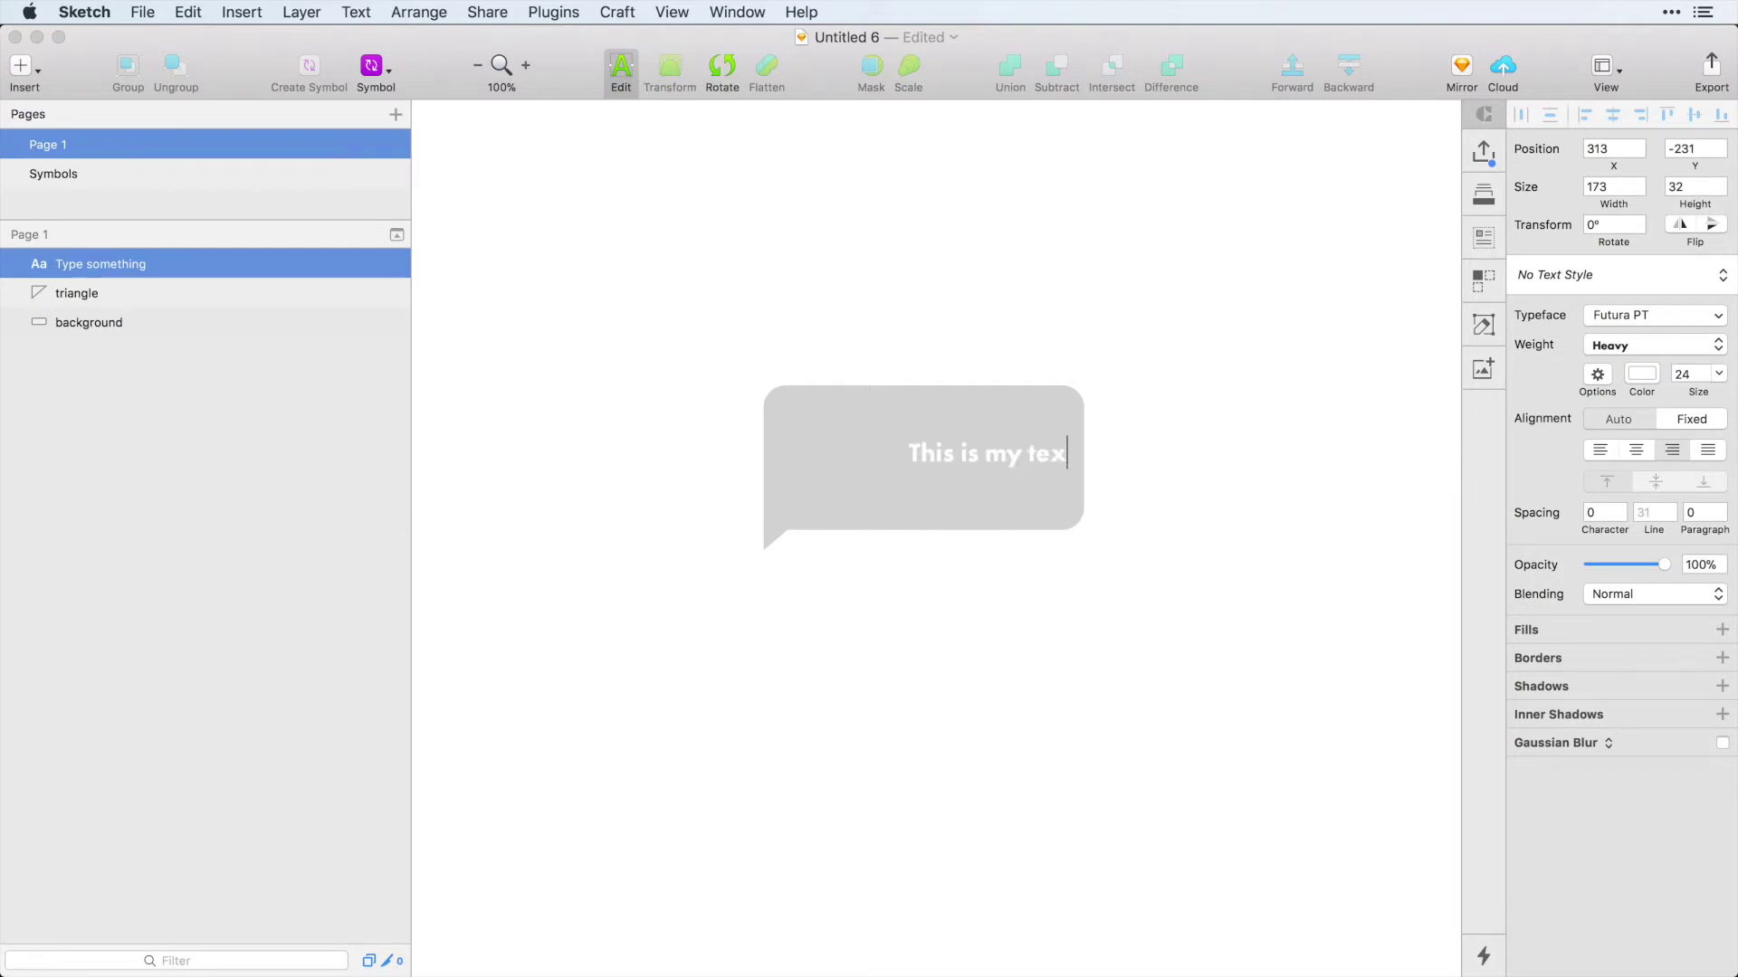
text(t)
key(Escape)
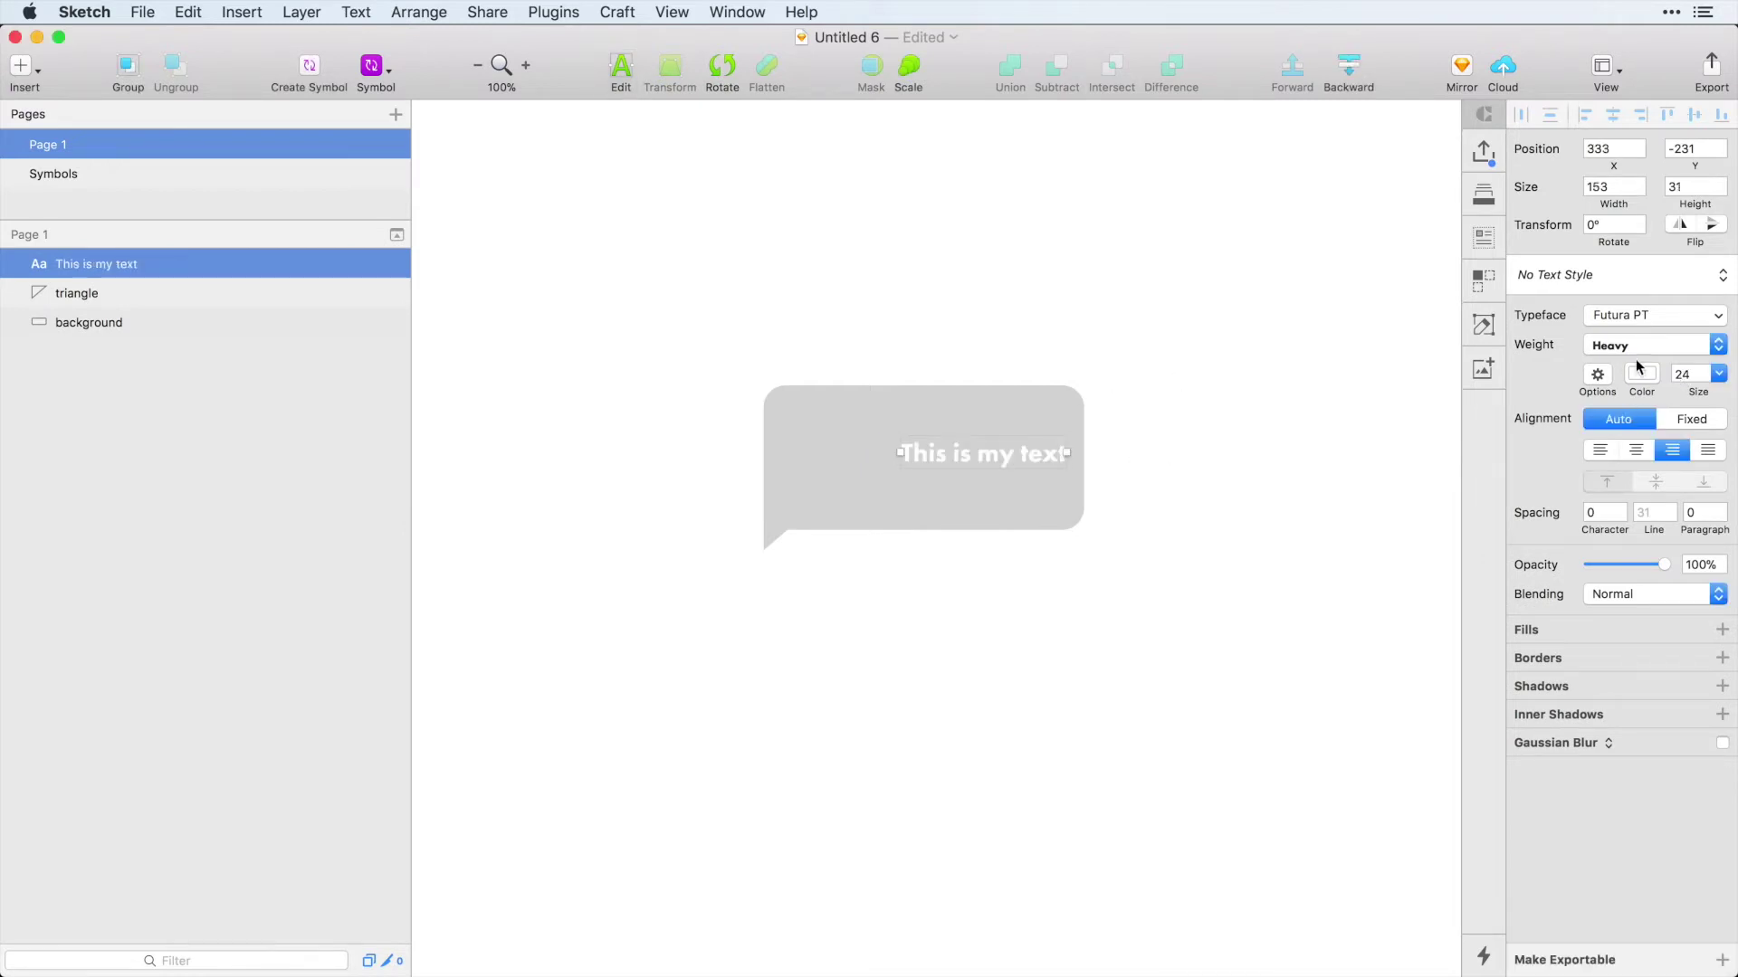
click(1642, 374)
drag(1584, 506, 1359, 730)
click(1126, 610)
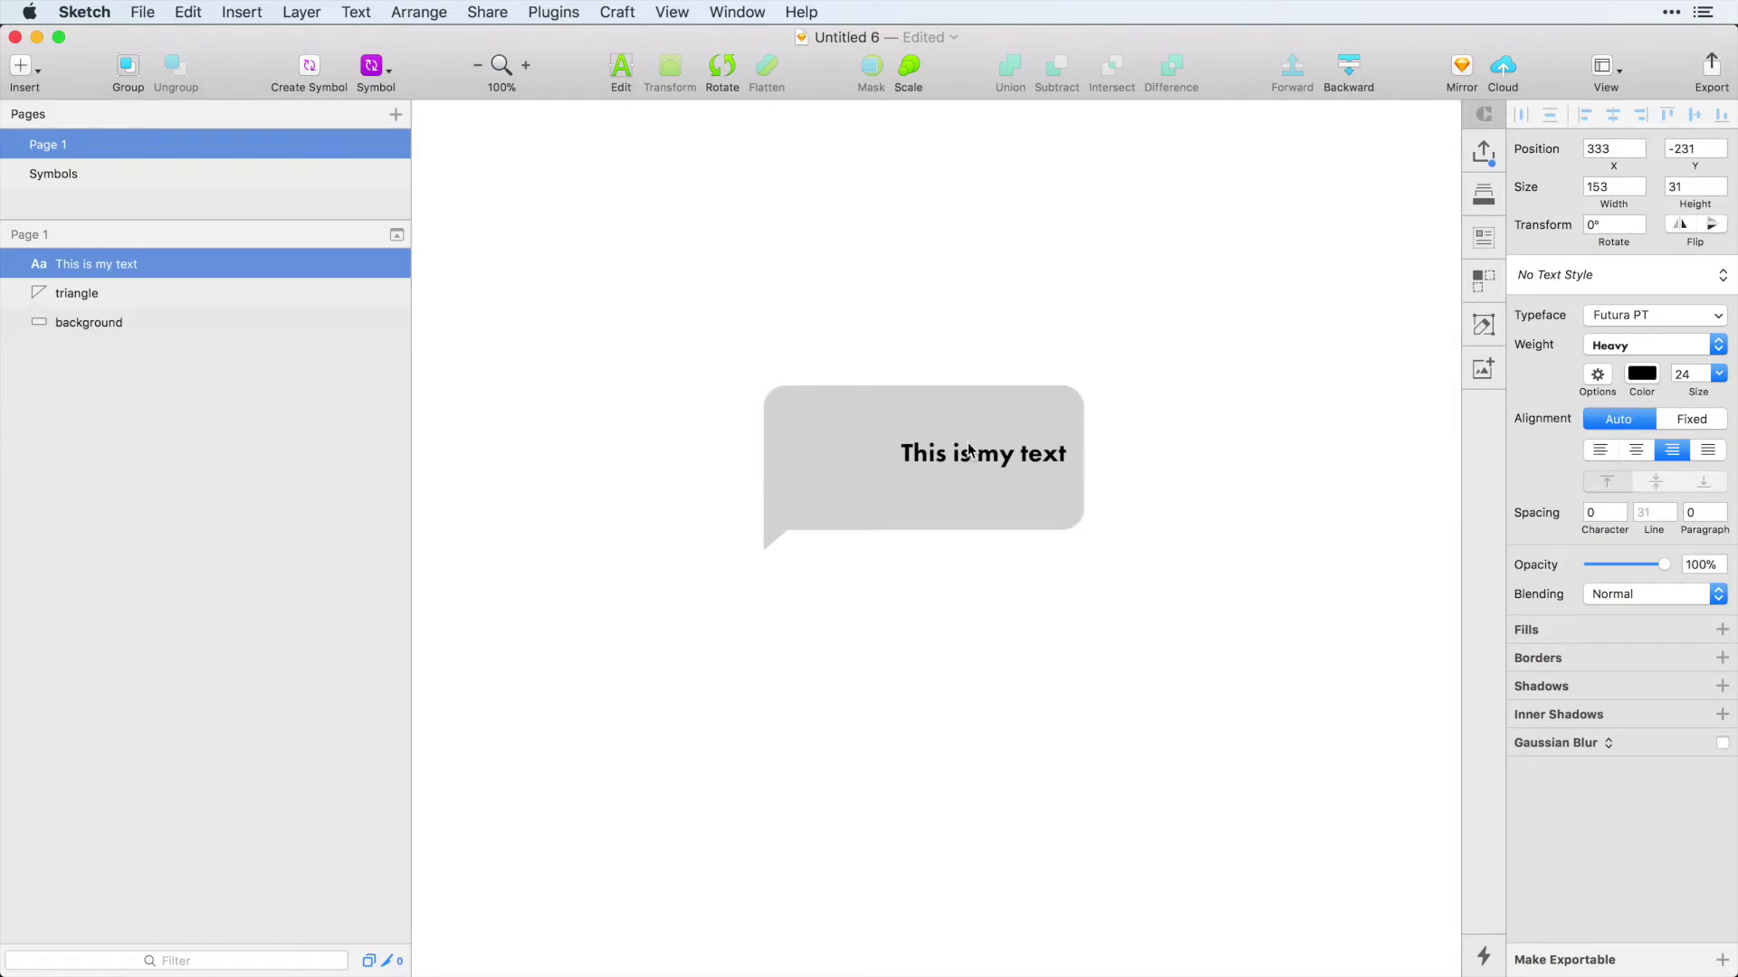
Move the text label up and to the left inside the bubble.
drag(968, 450, 931, 452)
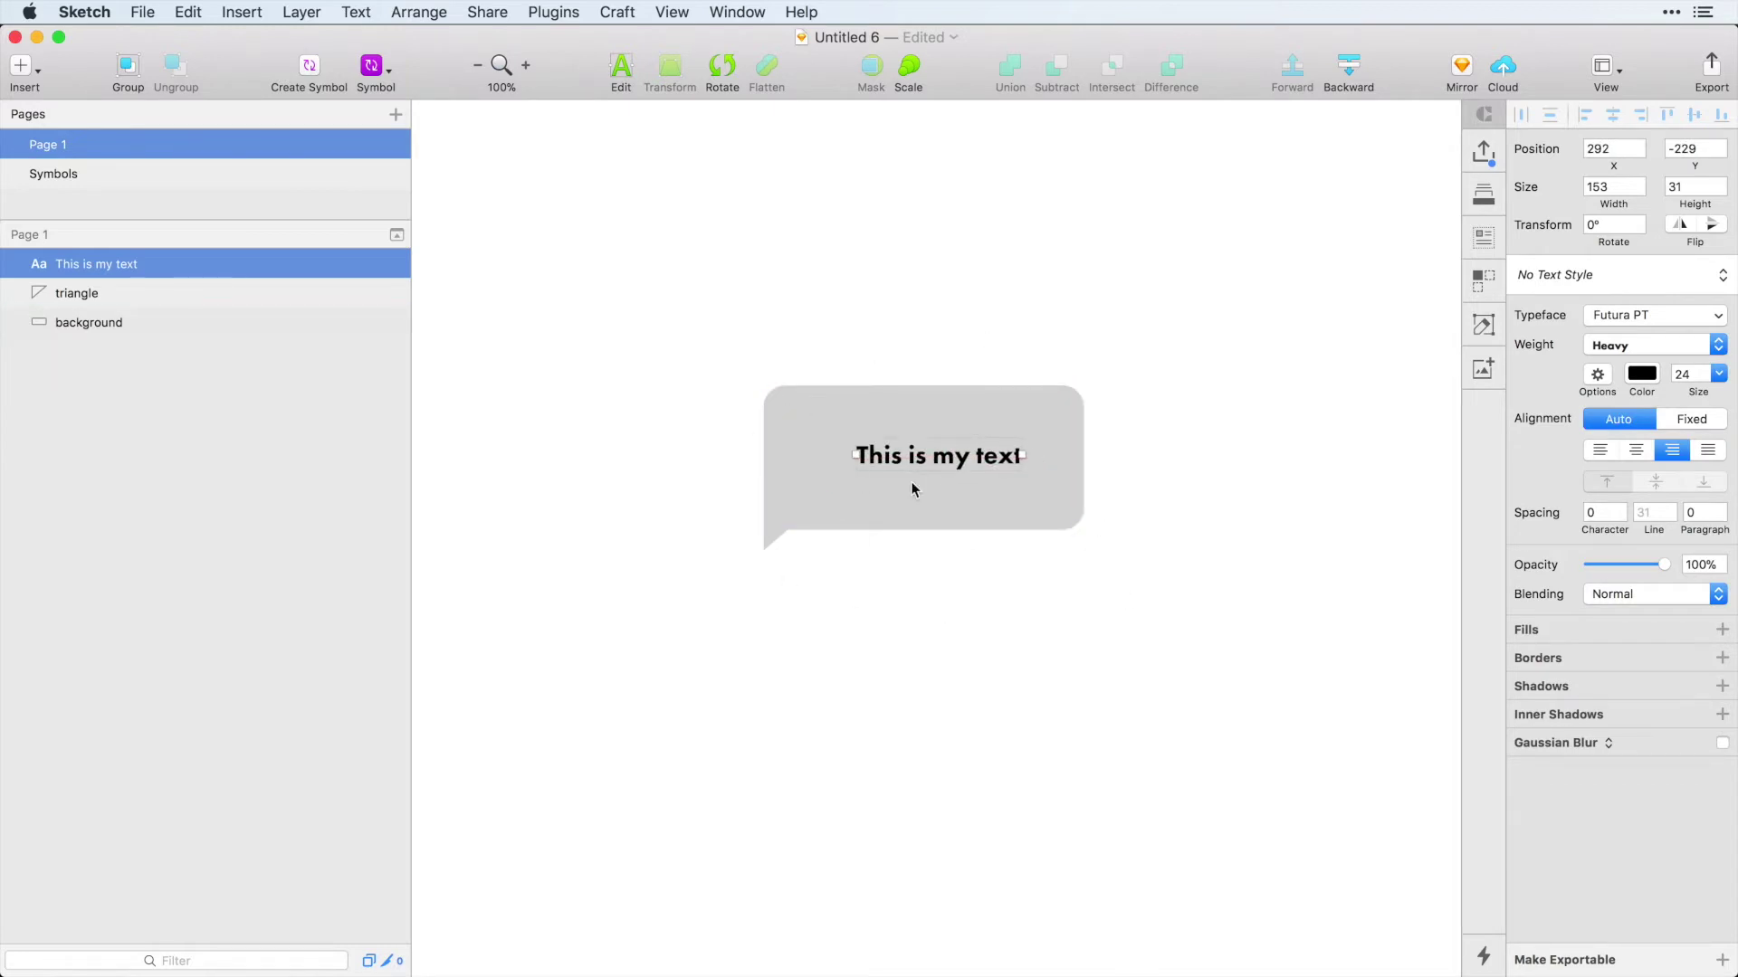
drag(962, 462, 950, 450)
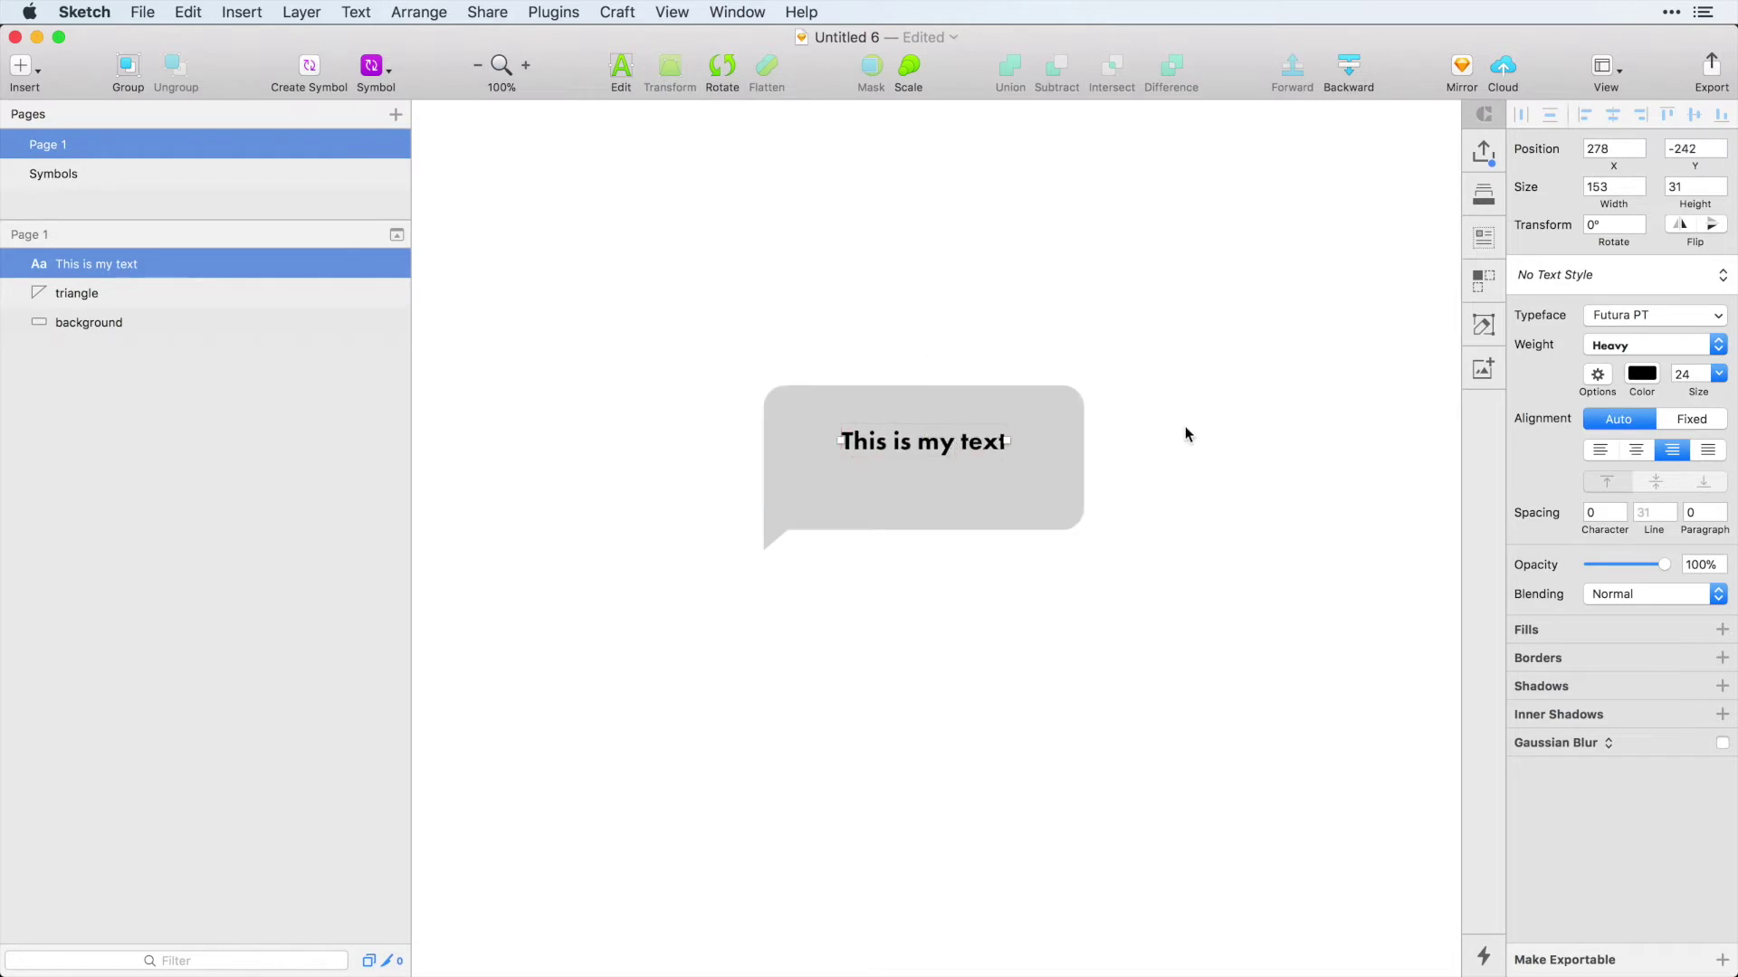
click(1174, 286)
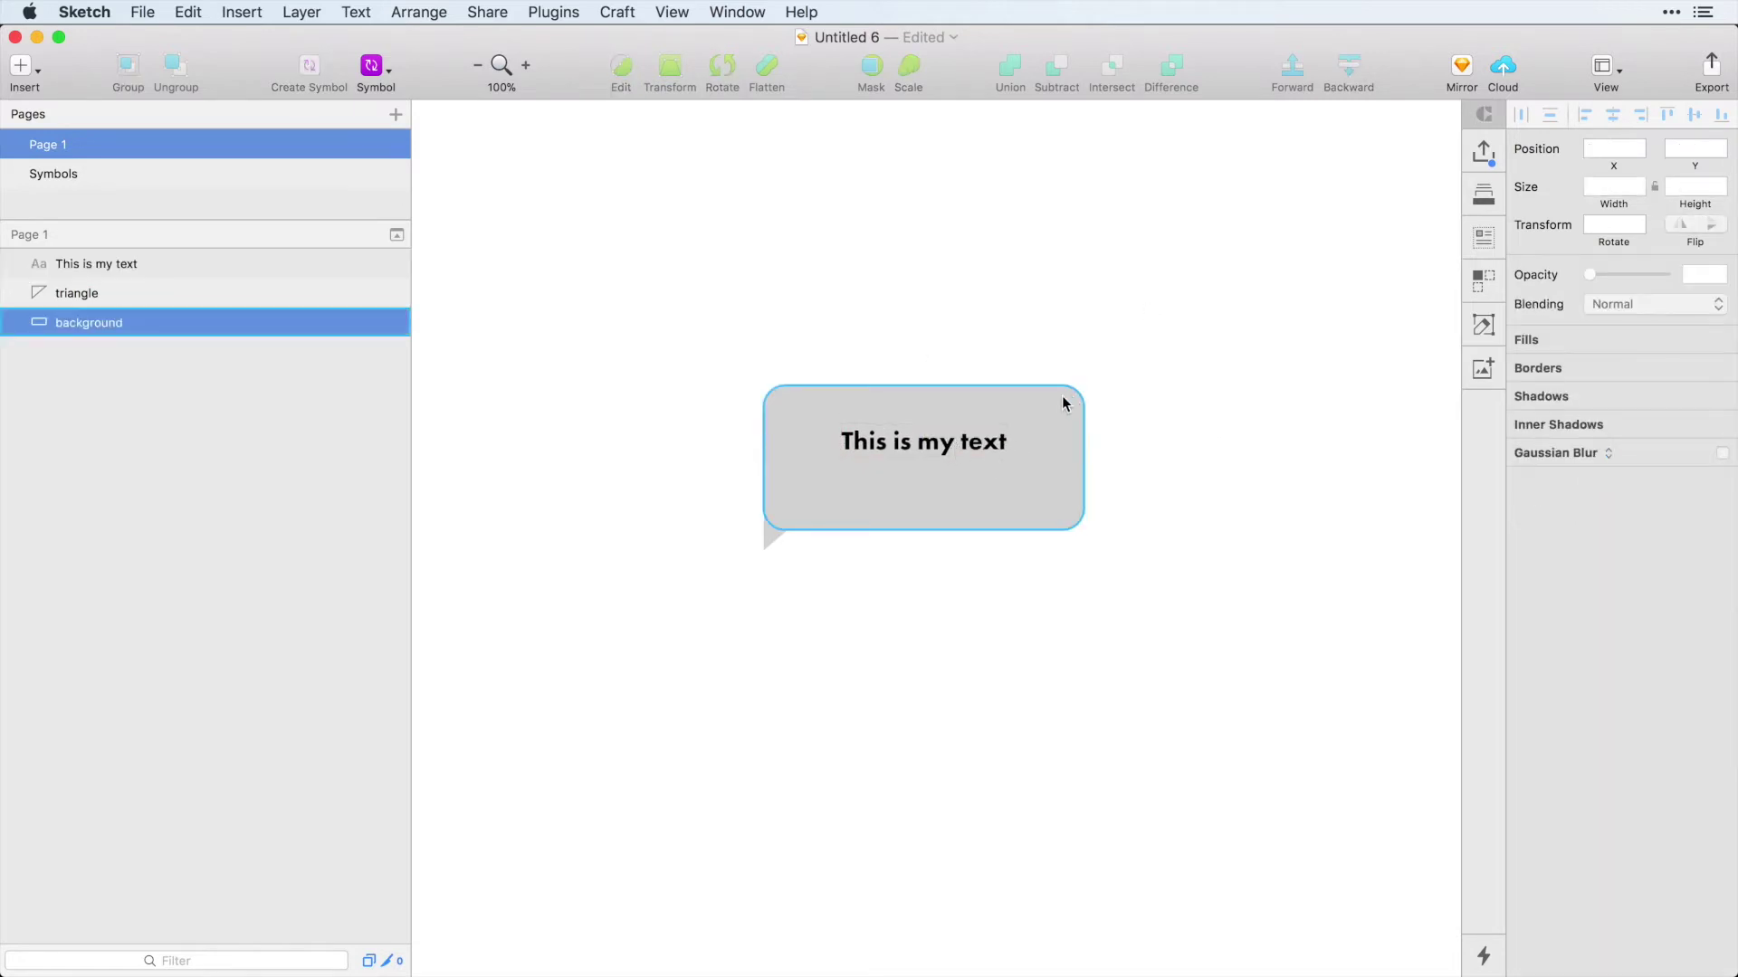
Apply Paddy padding of 10 20 to the background rectangle.
click(1061, 395)
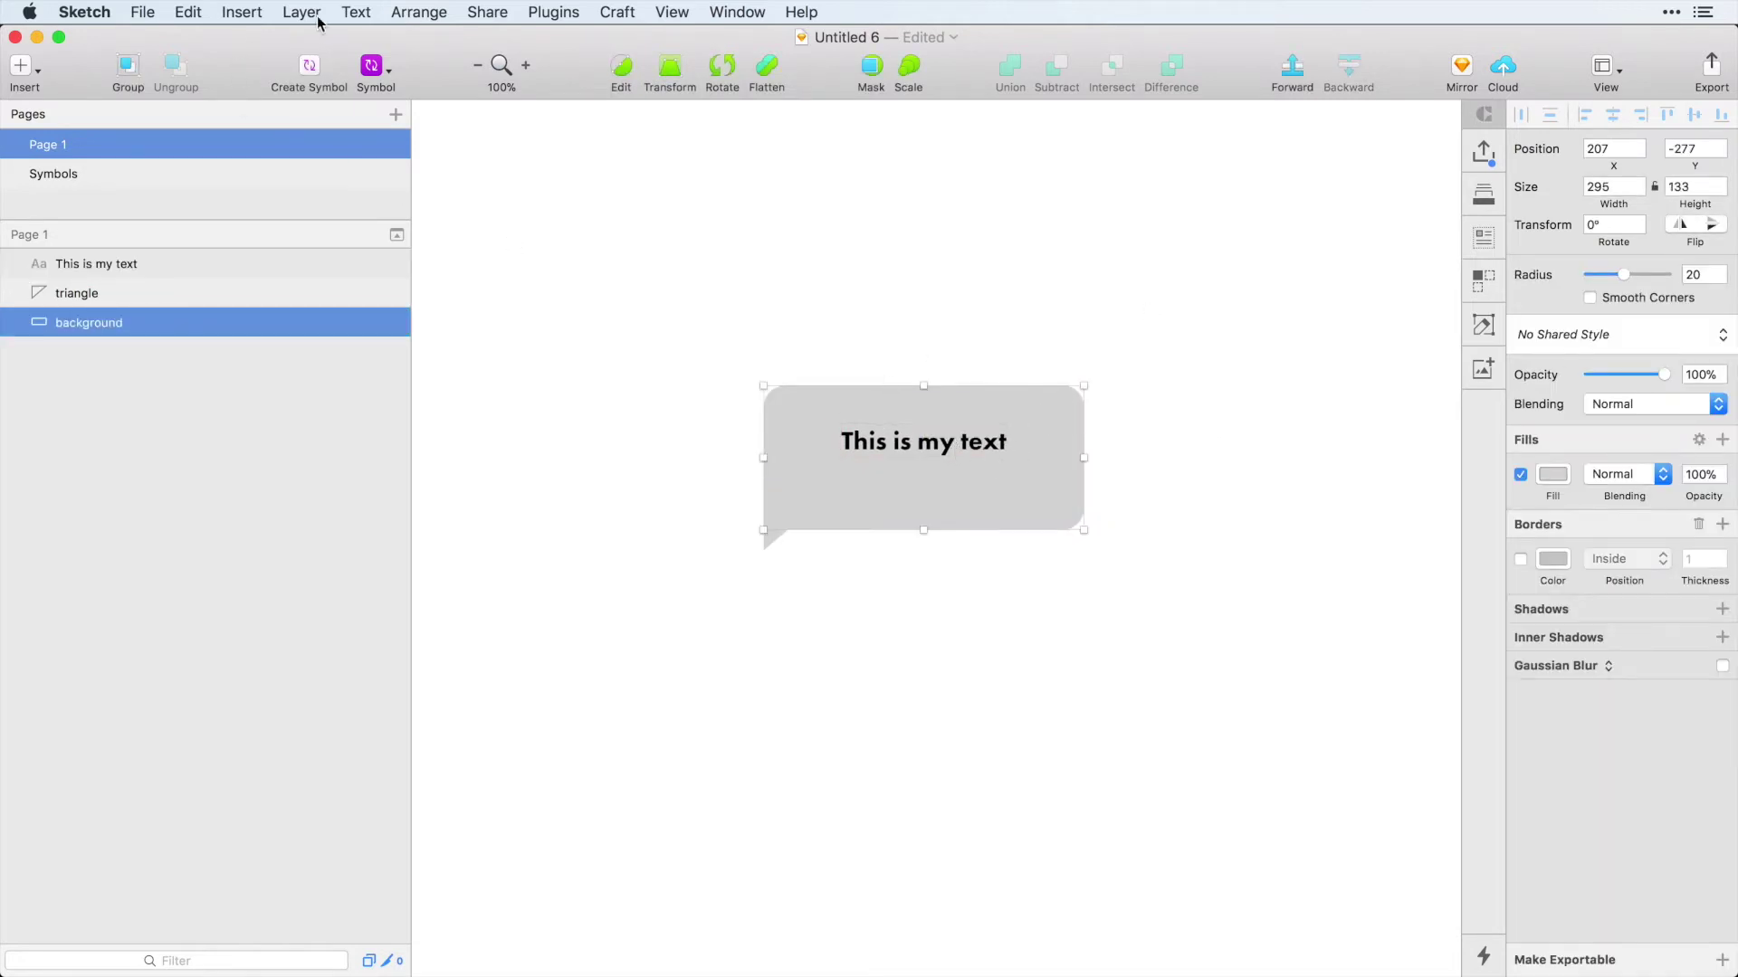
click(553, 12)
mouse_move(562, 84)
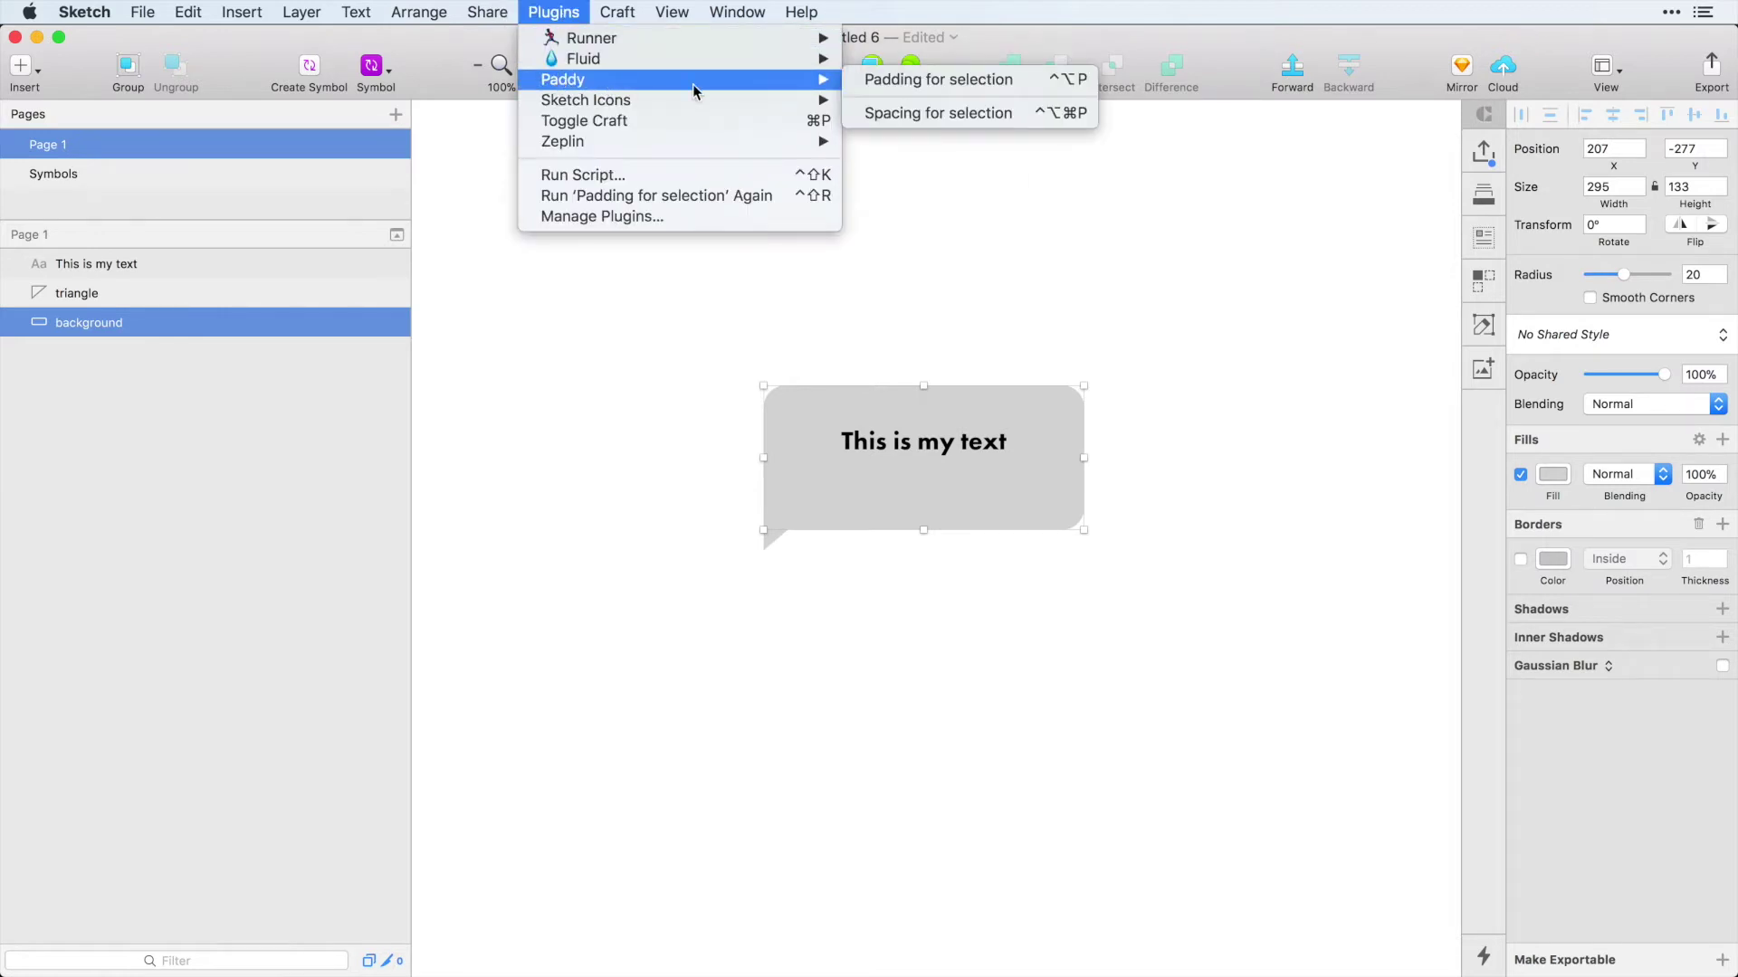
click(932, 80)
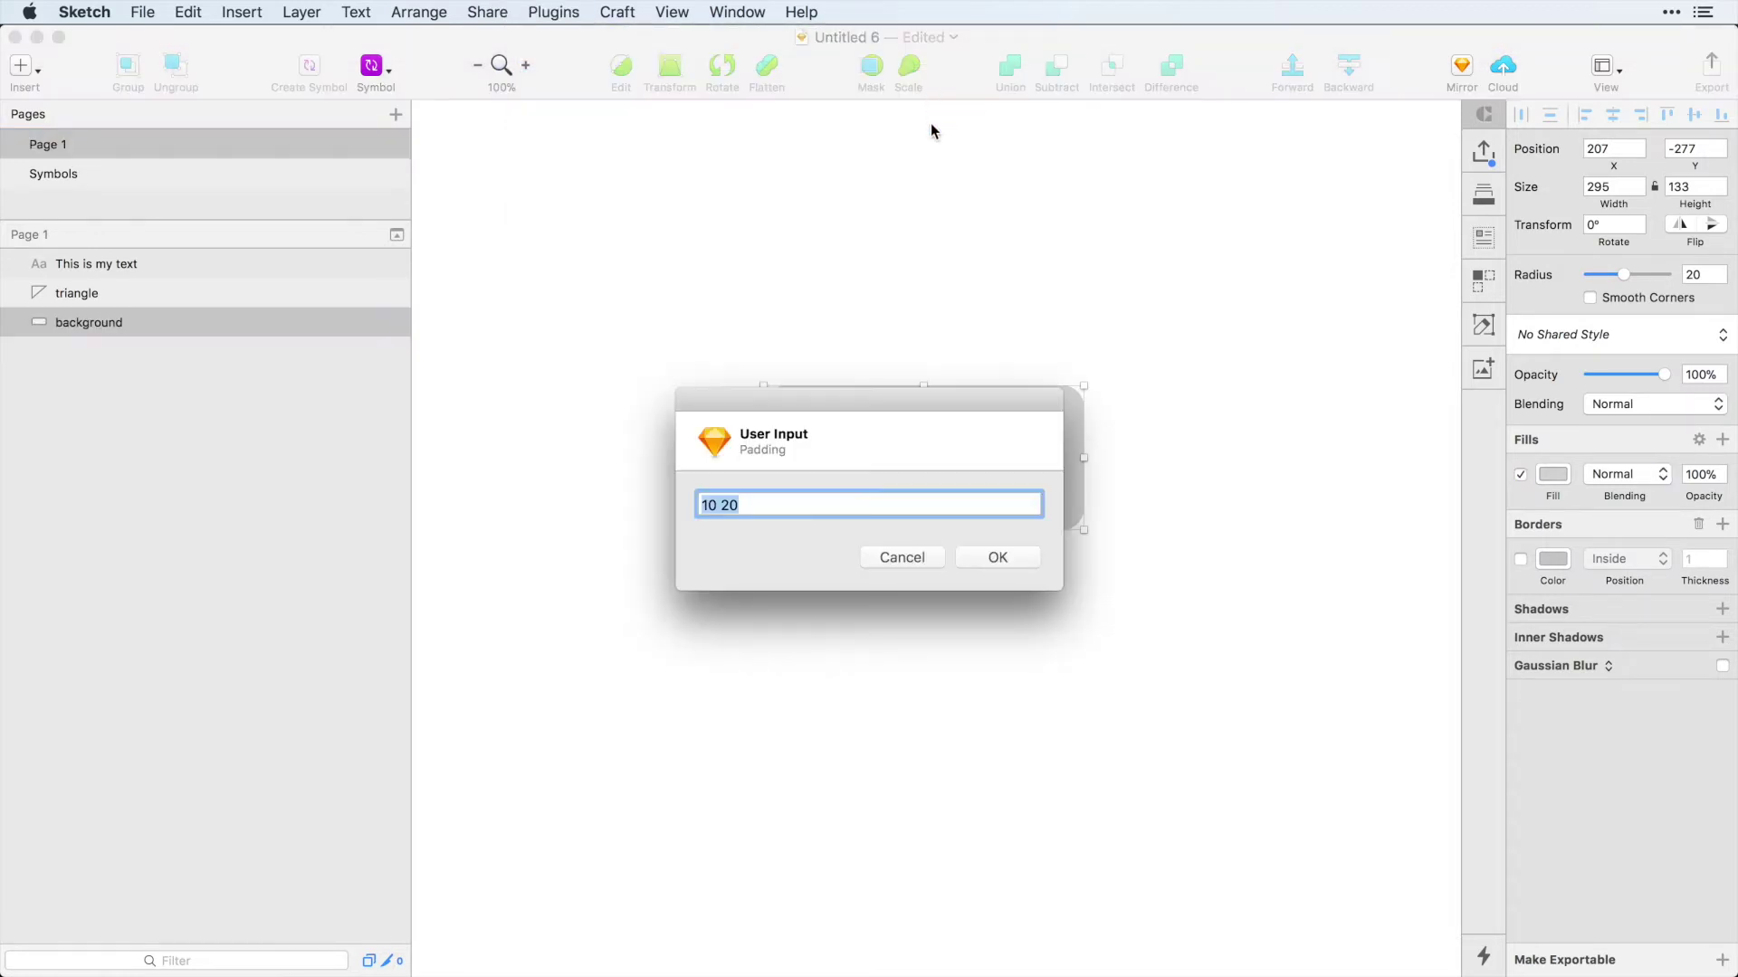
drag(849, 396, 1087, 170)
click(1012, 282)
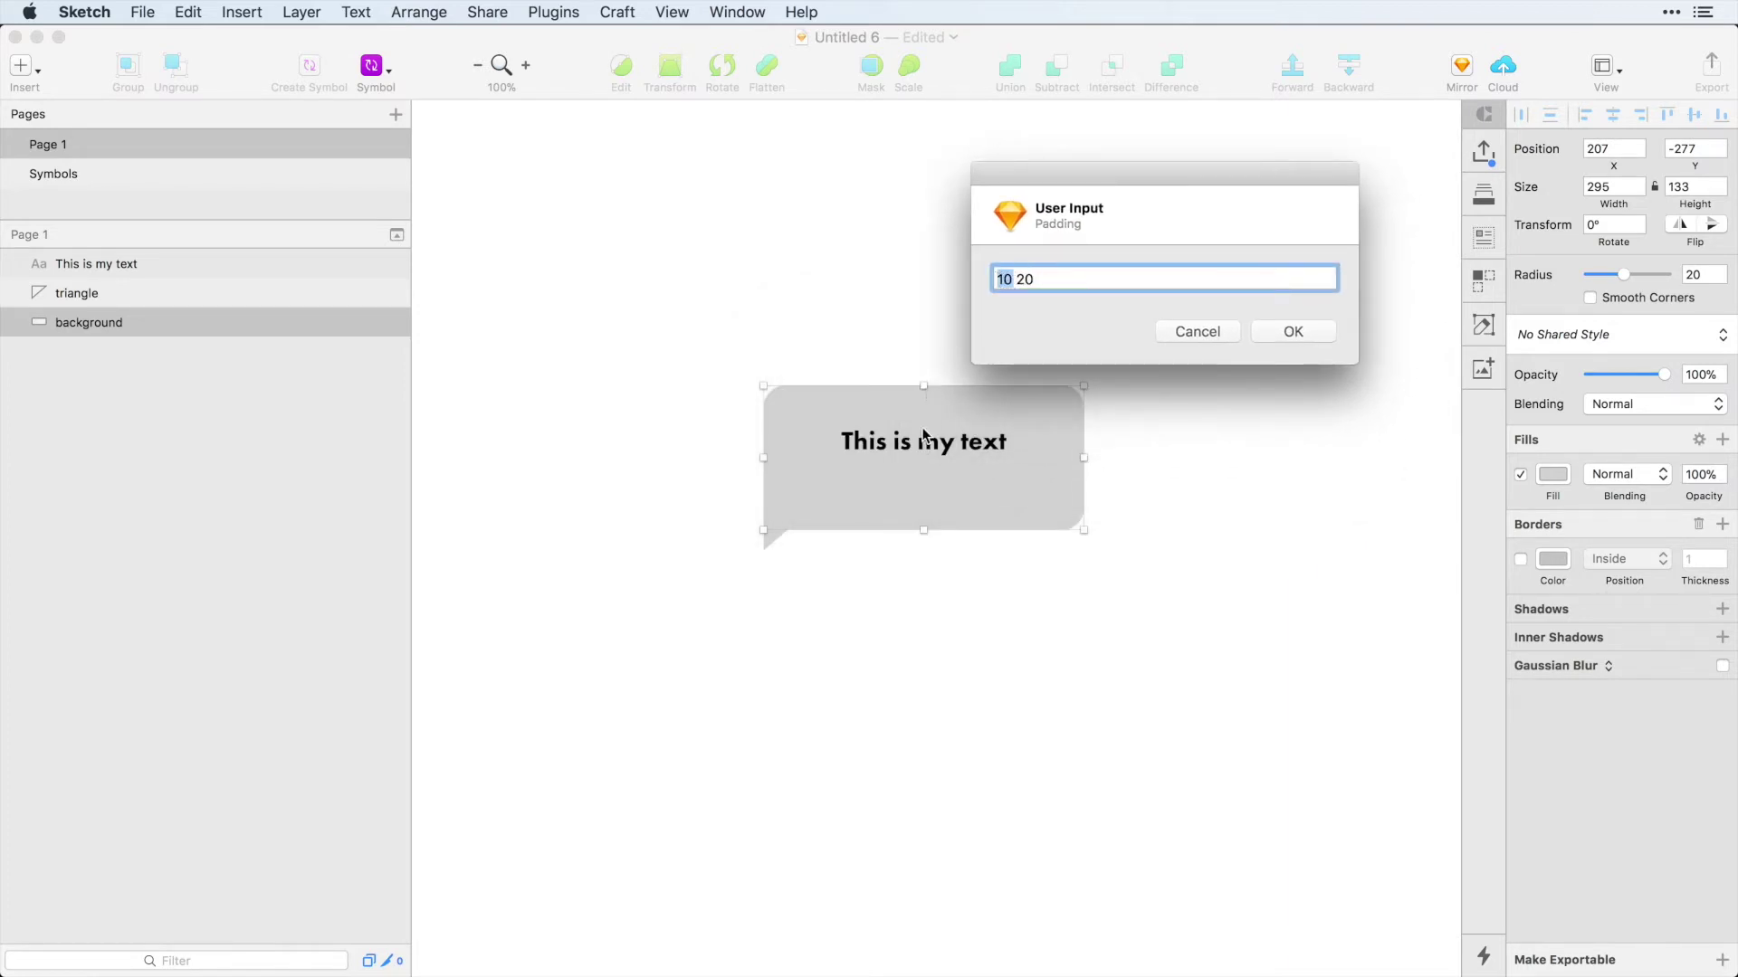
drag(1017, 280, 1031, 280)
click(1293, 333)
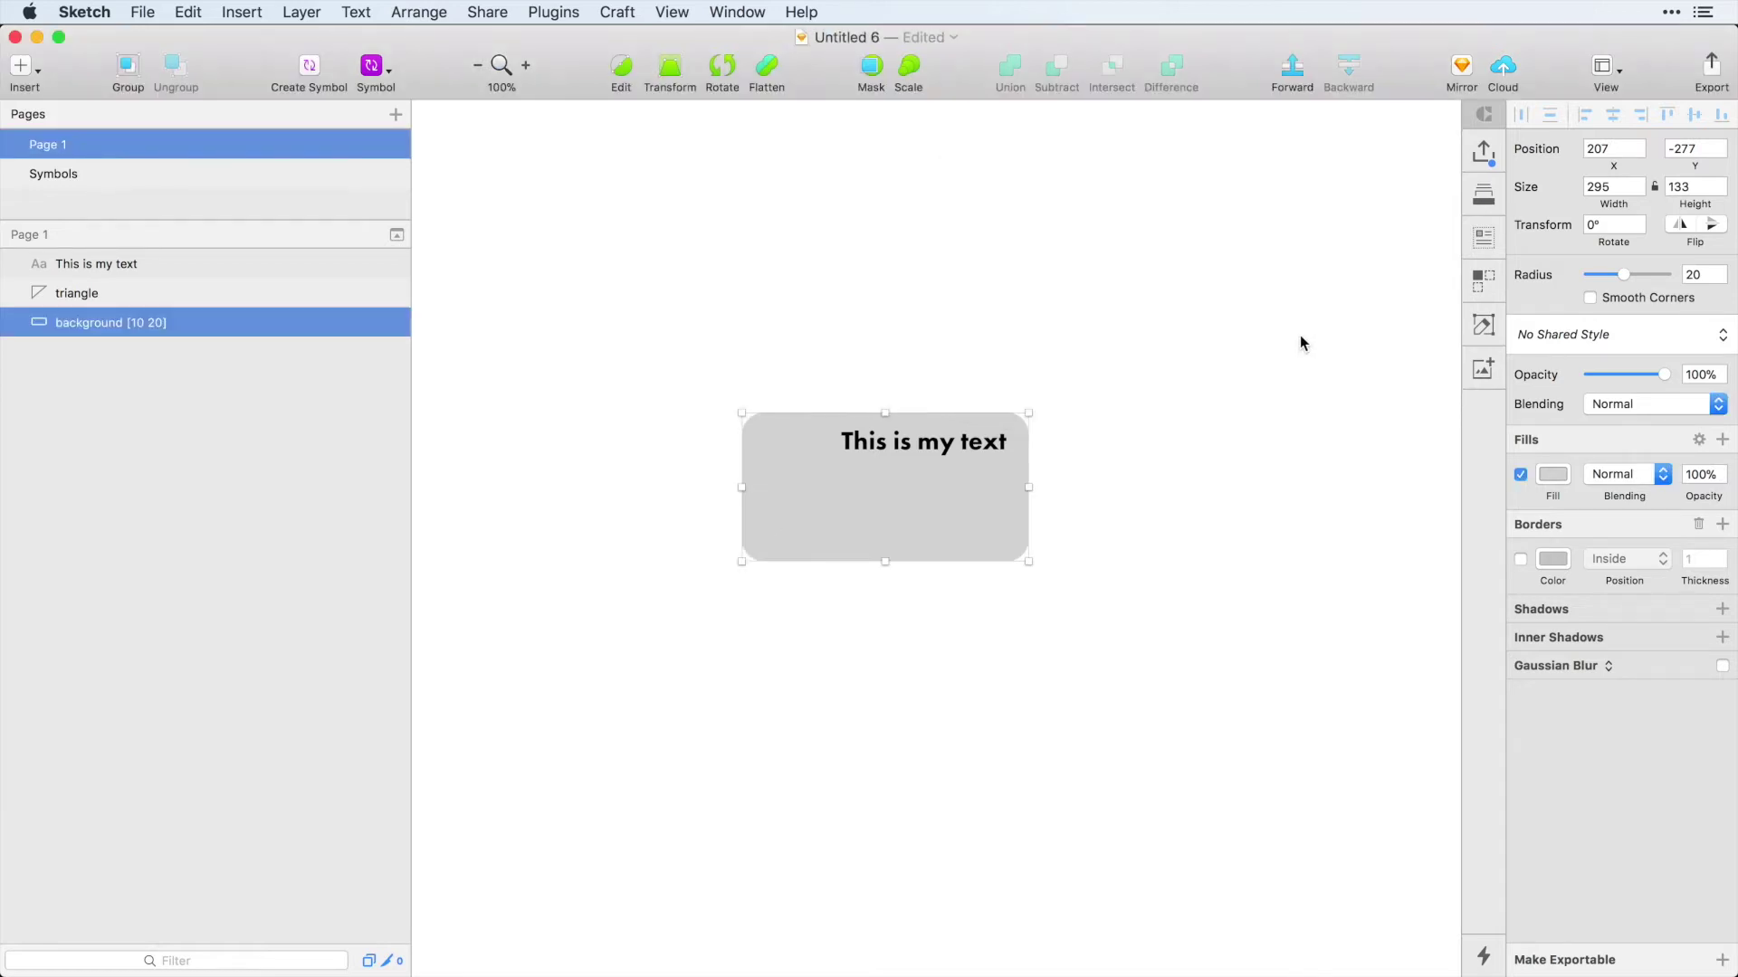
Check the text's and triangle's distances to the background with Option held.
click(953, 443)
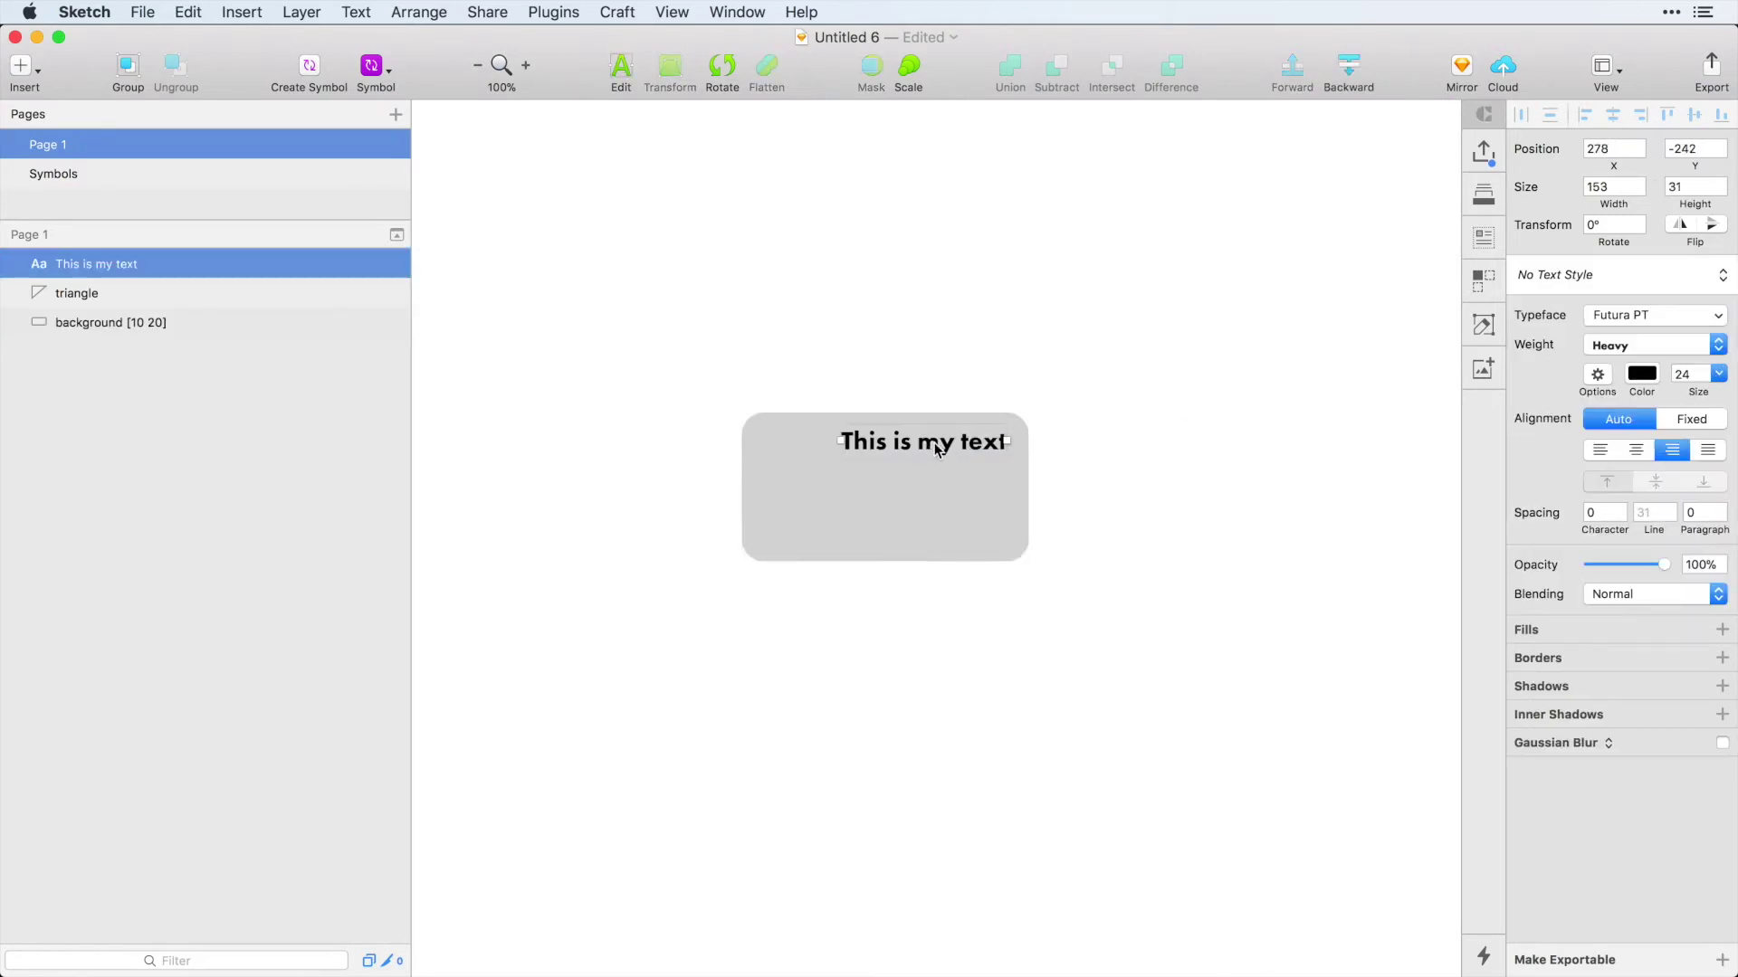
key(alt)
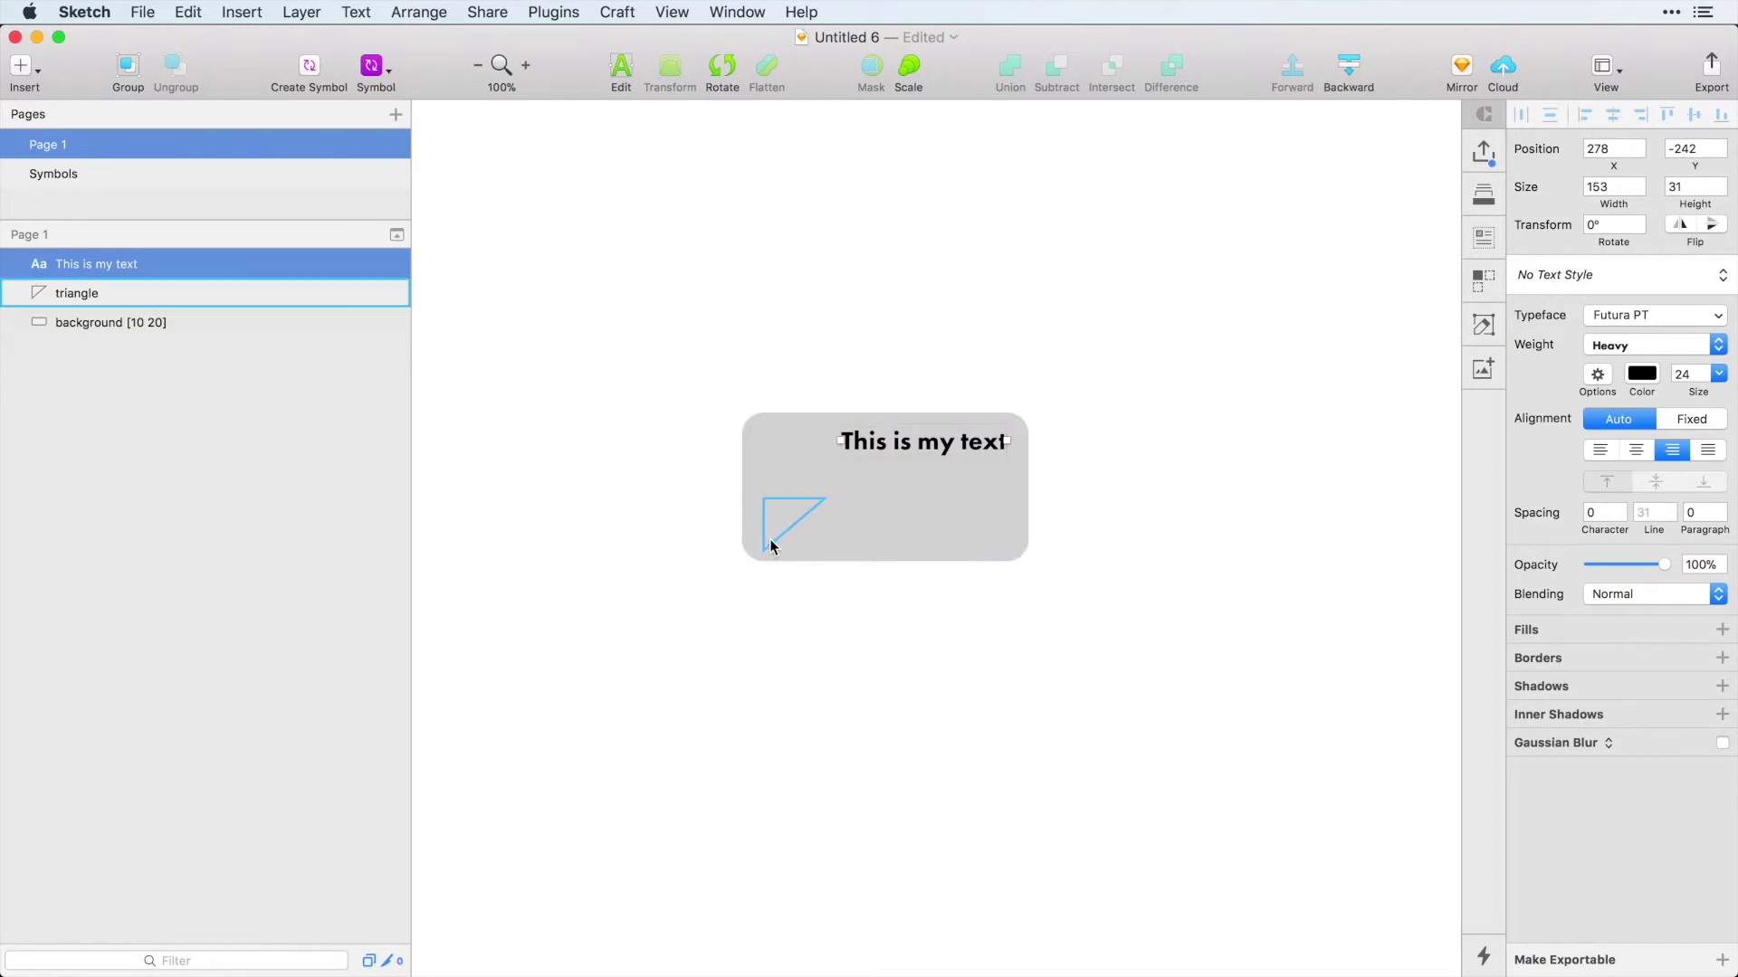
click(772, 528)
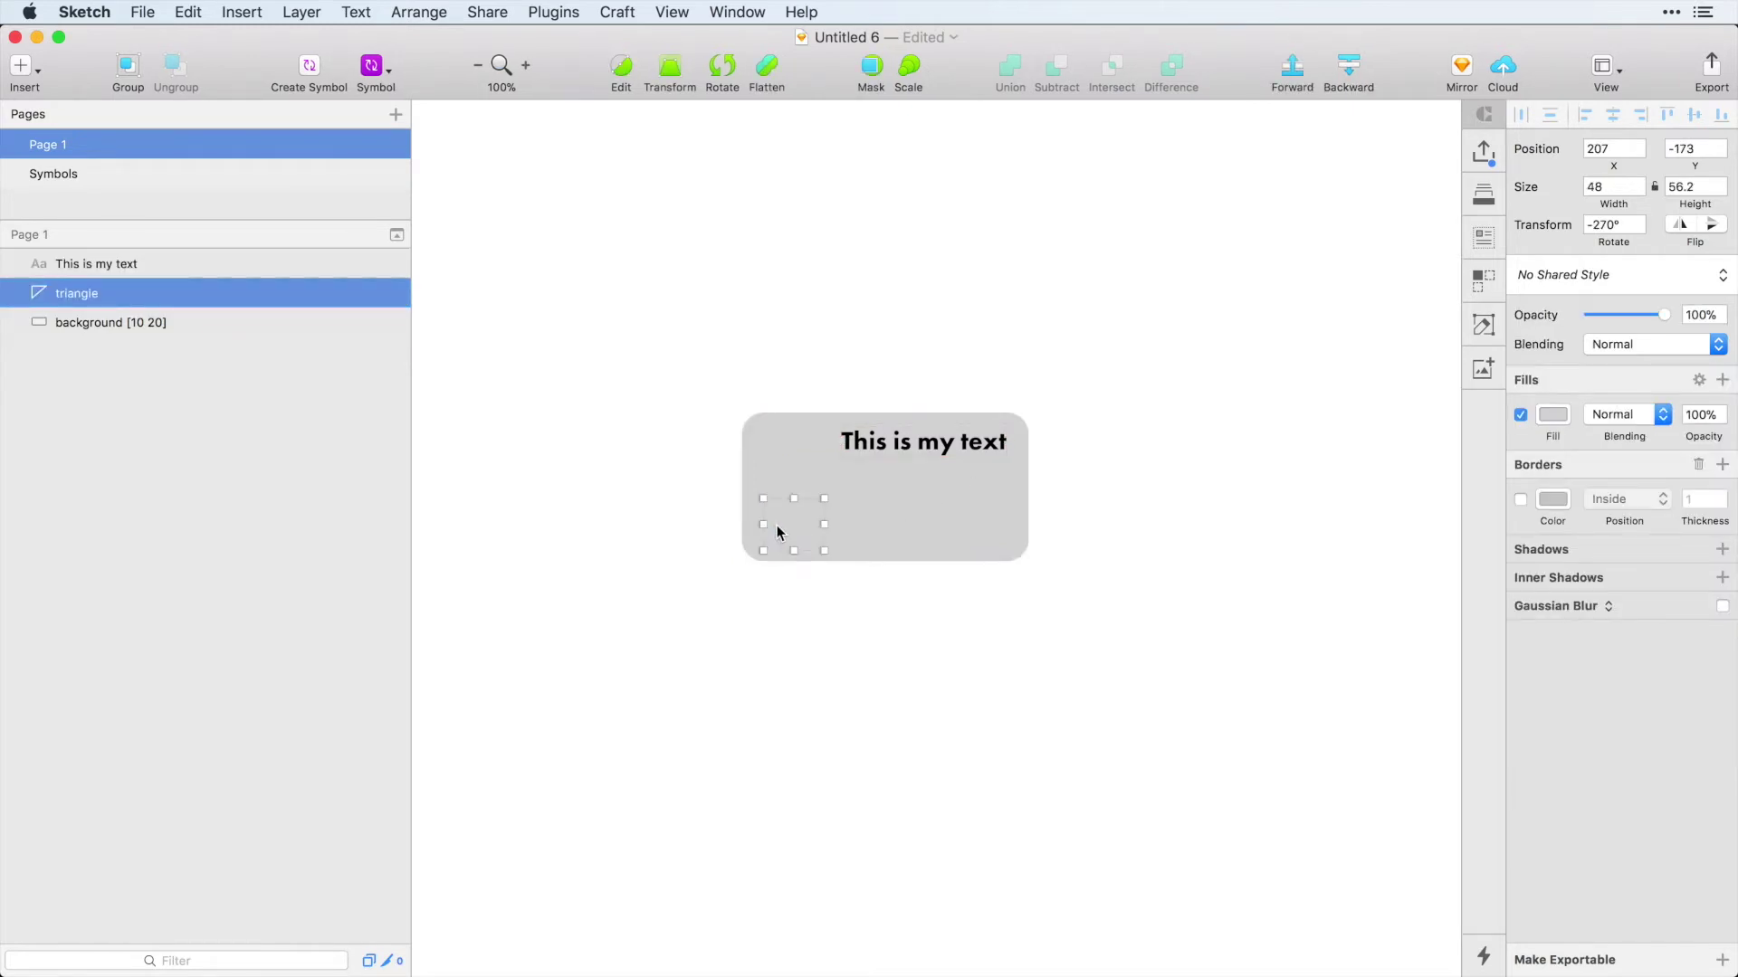
key(alt)
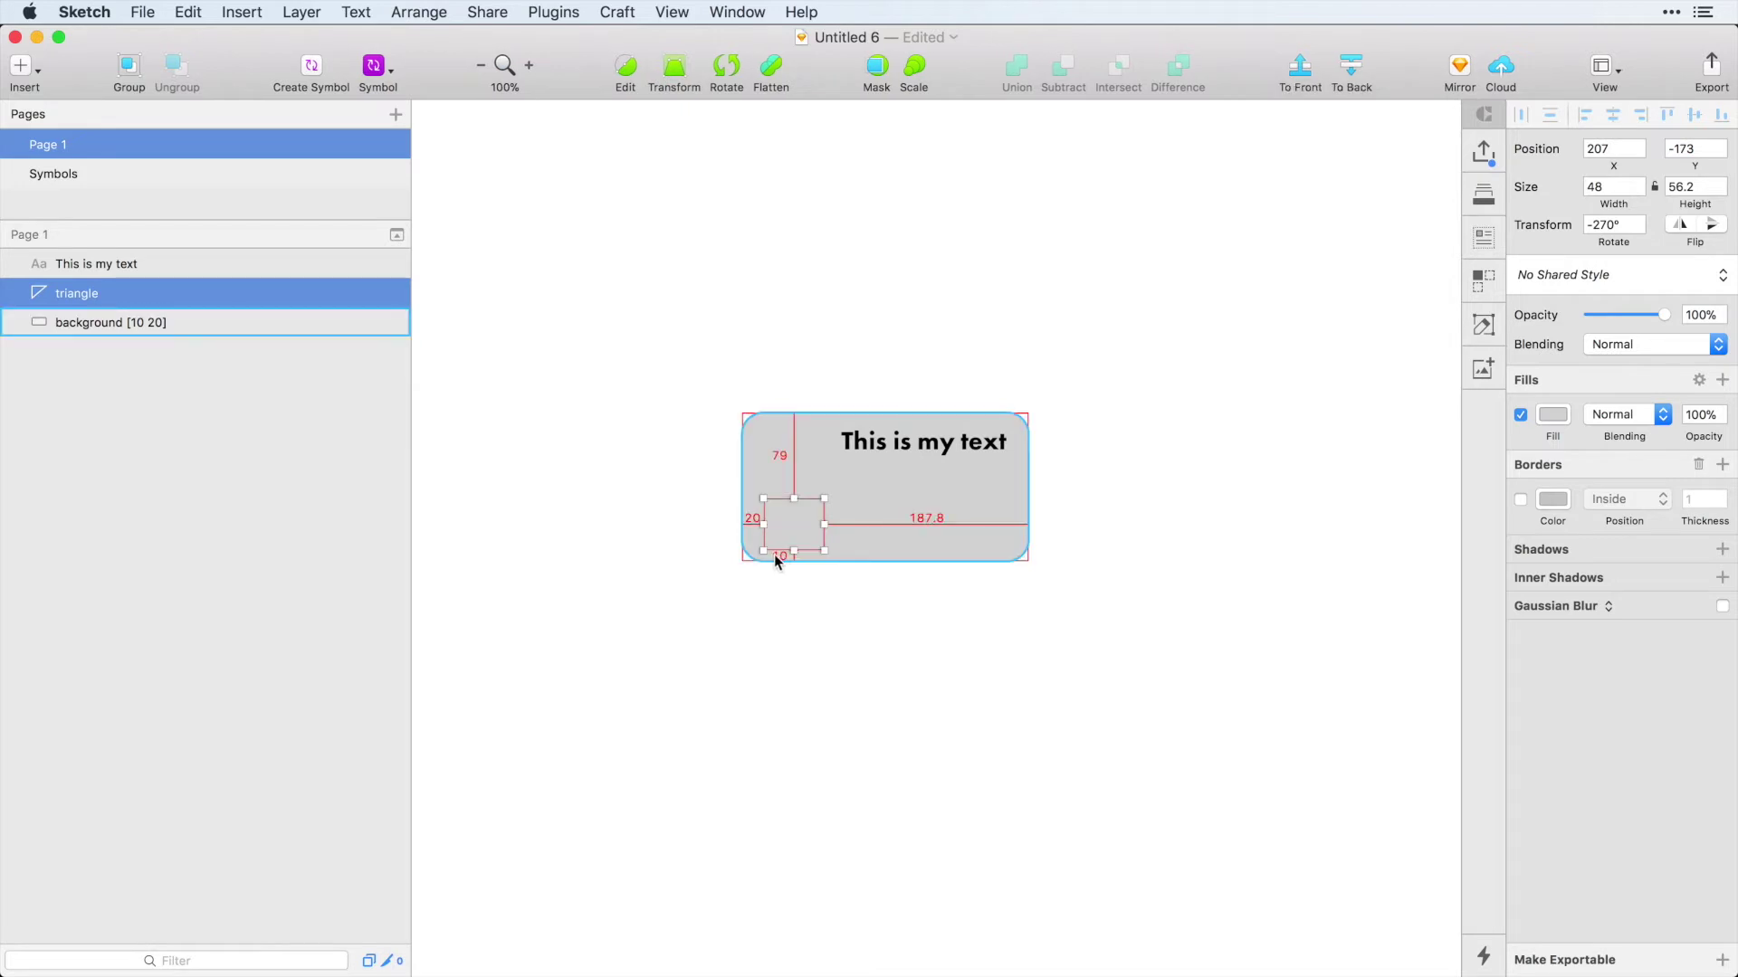
Rename the triangle layer to '-triangle' so the padding ignores it.
double_click(82, 293)
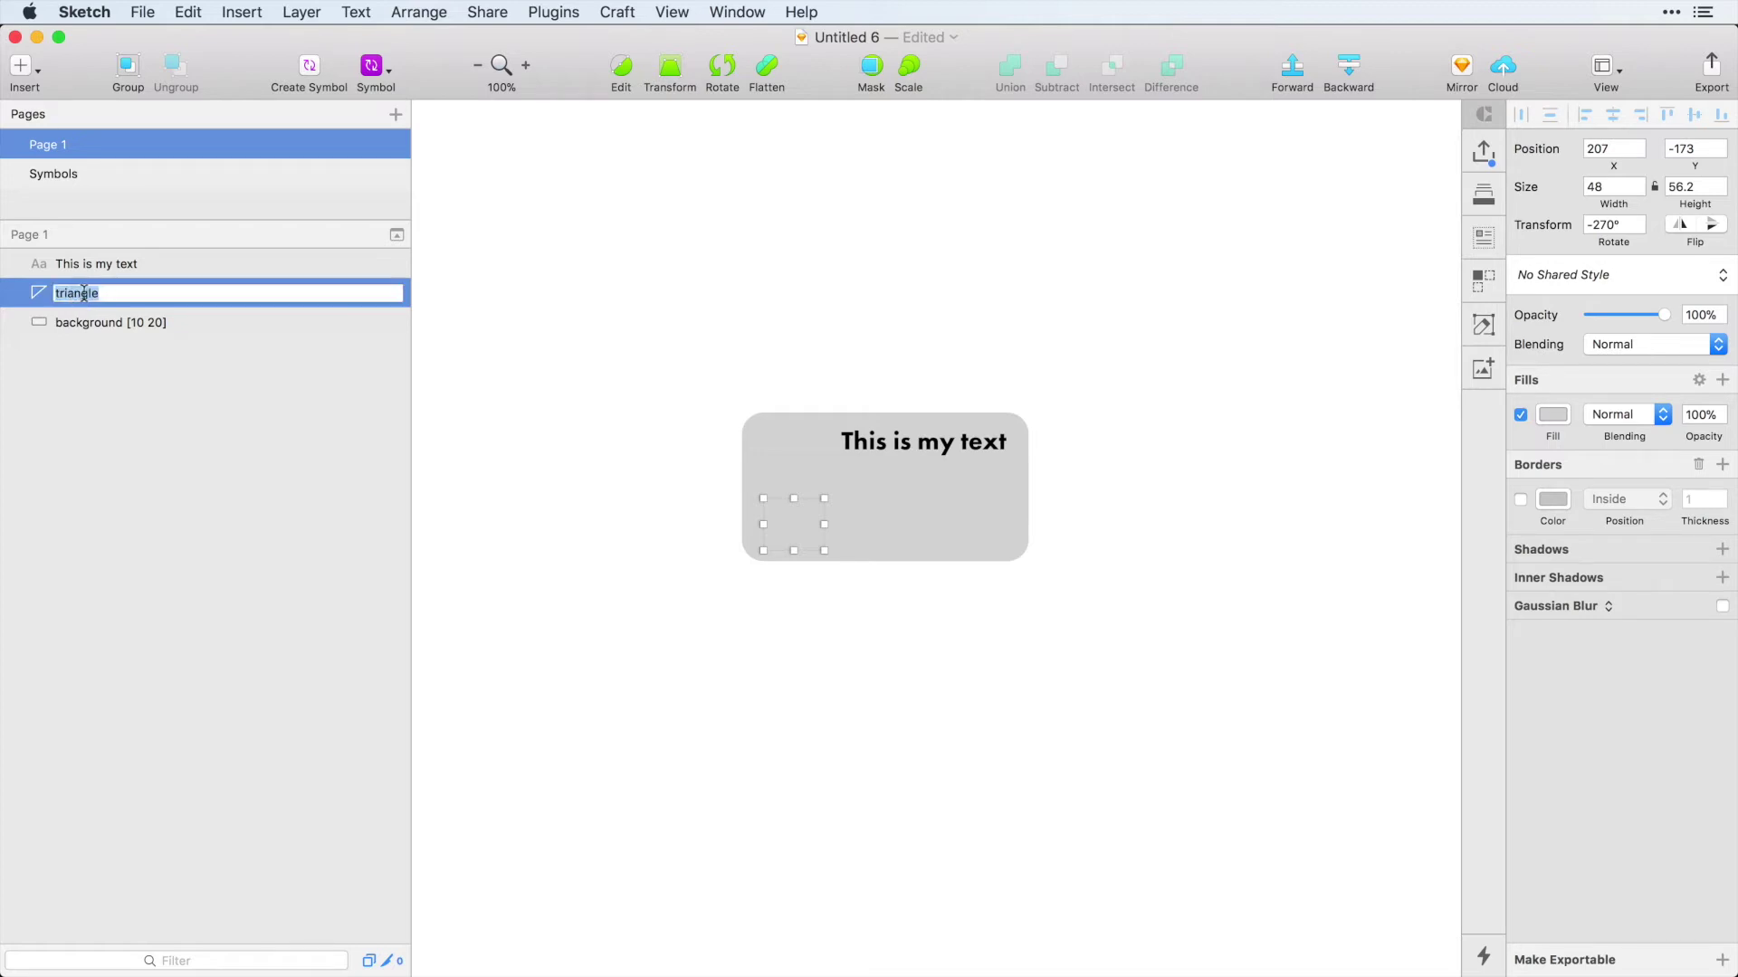
click(56, 295)
text(-)
click(532, 329)
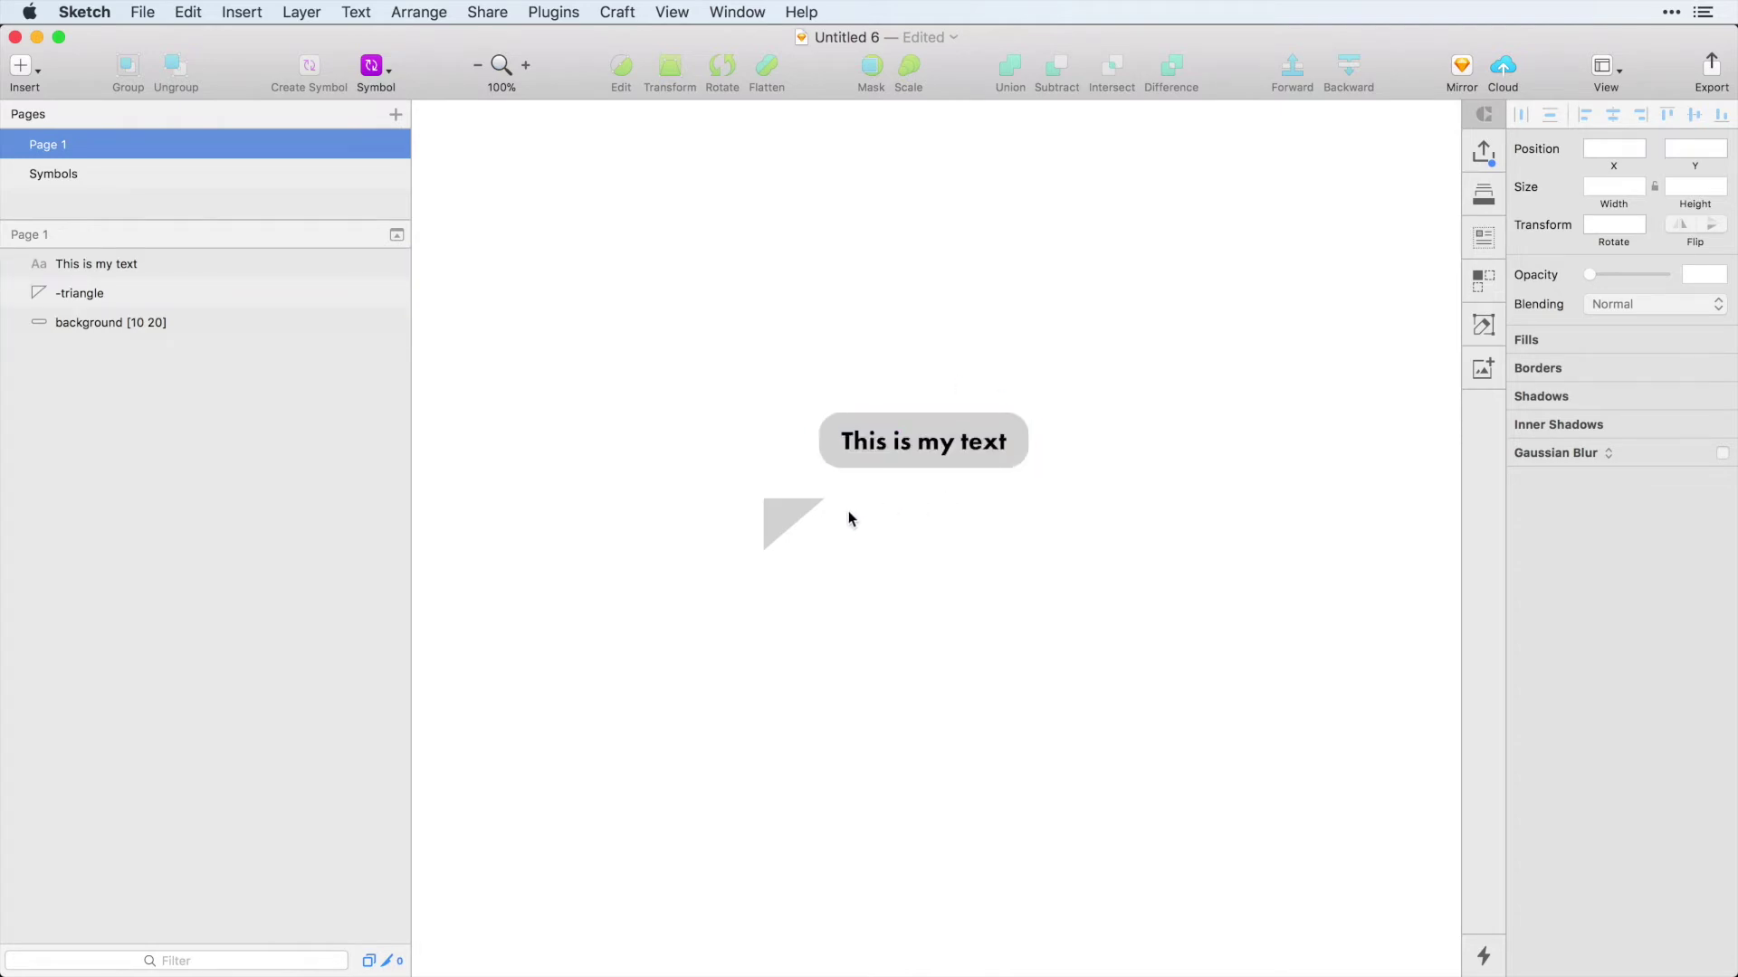
Move the triangle up against the pill's lower-left corner.
drag(799, 527, 833, 463)
click(764, 507)
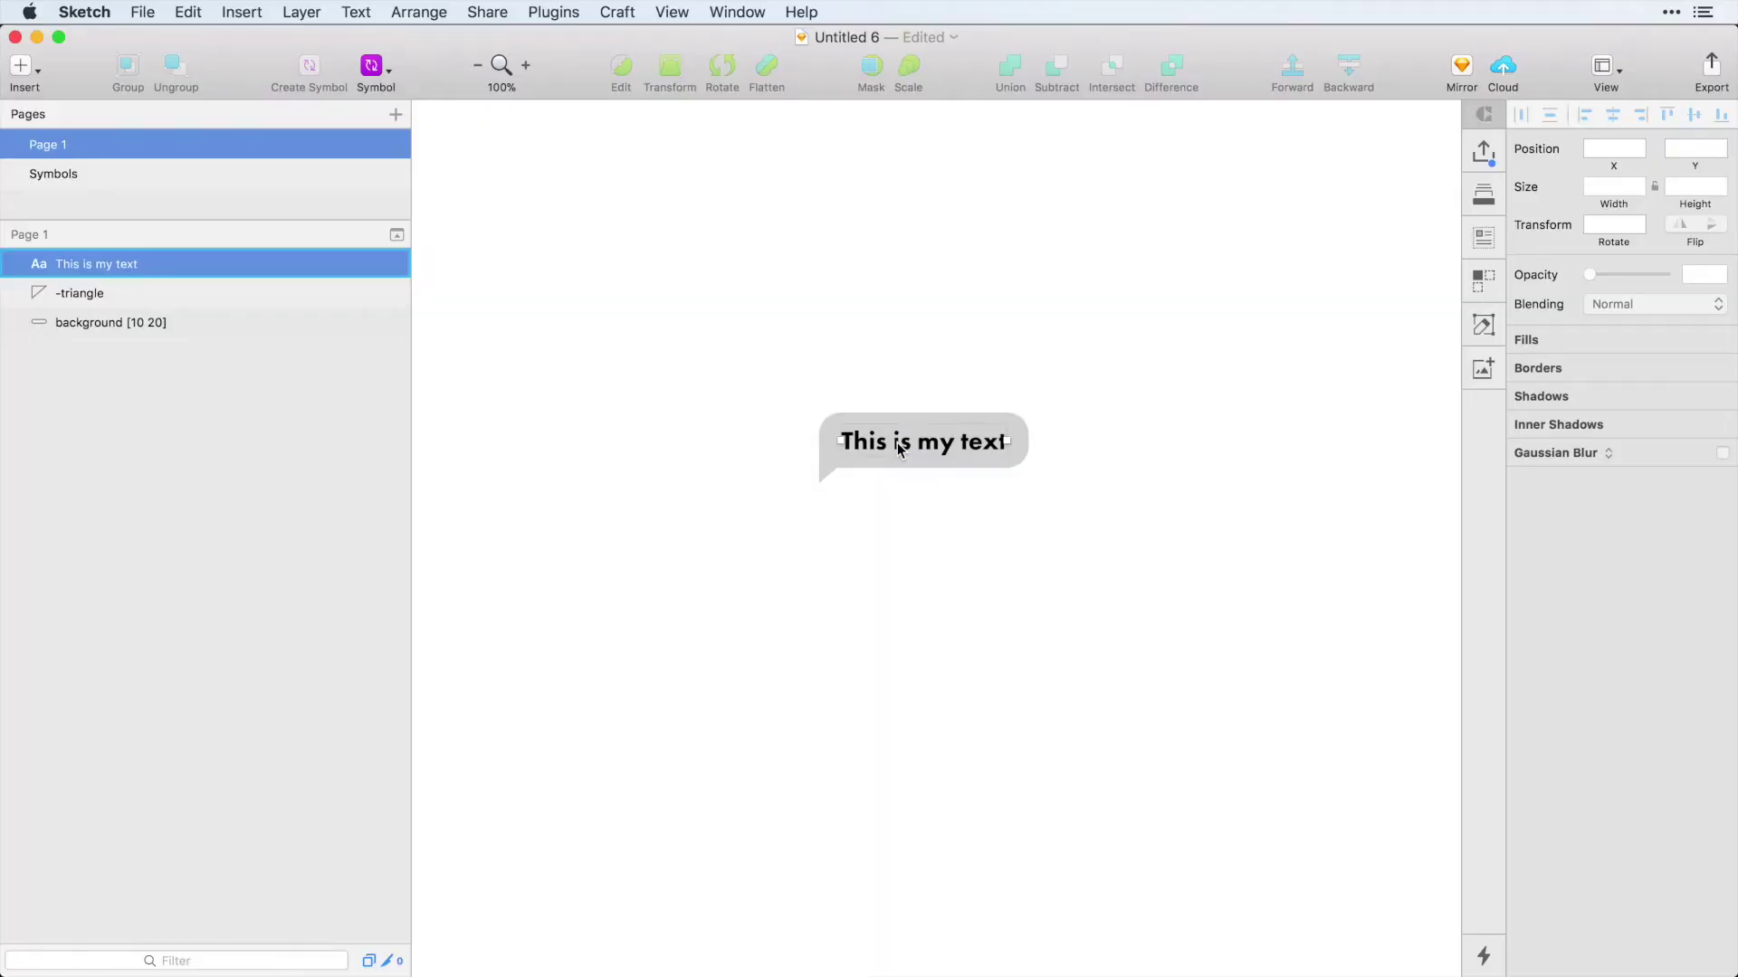
double_click(900, 442)
Type a longer self-introduction message into the bubble to see it grow.
text(Hi )
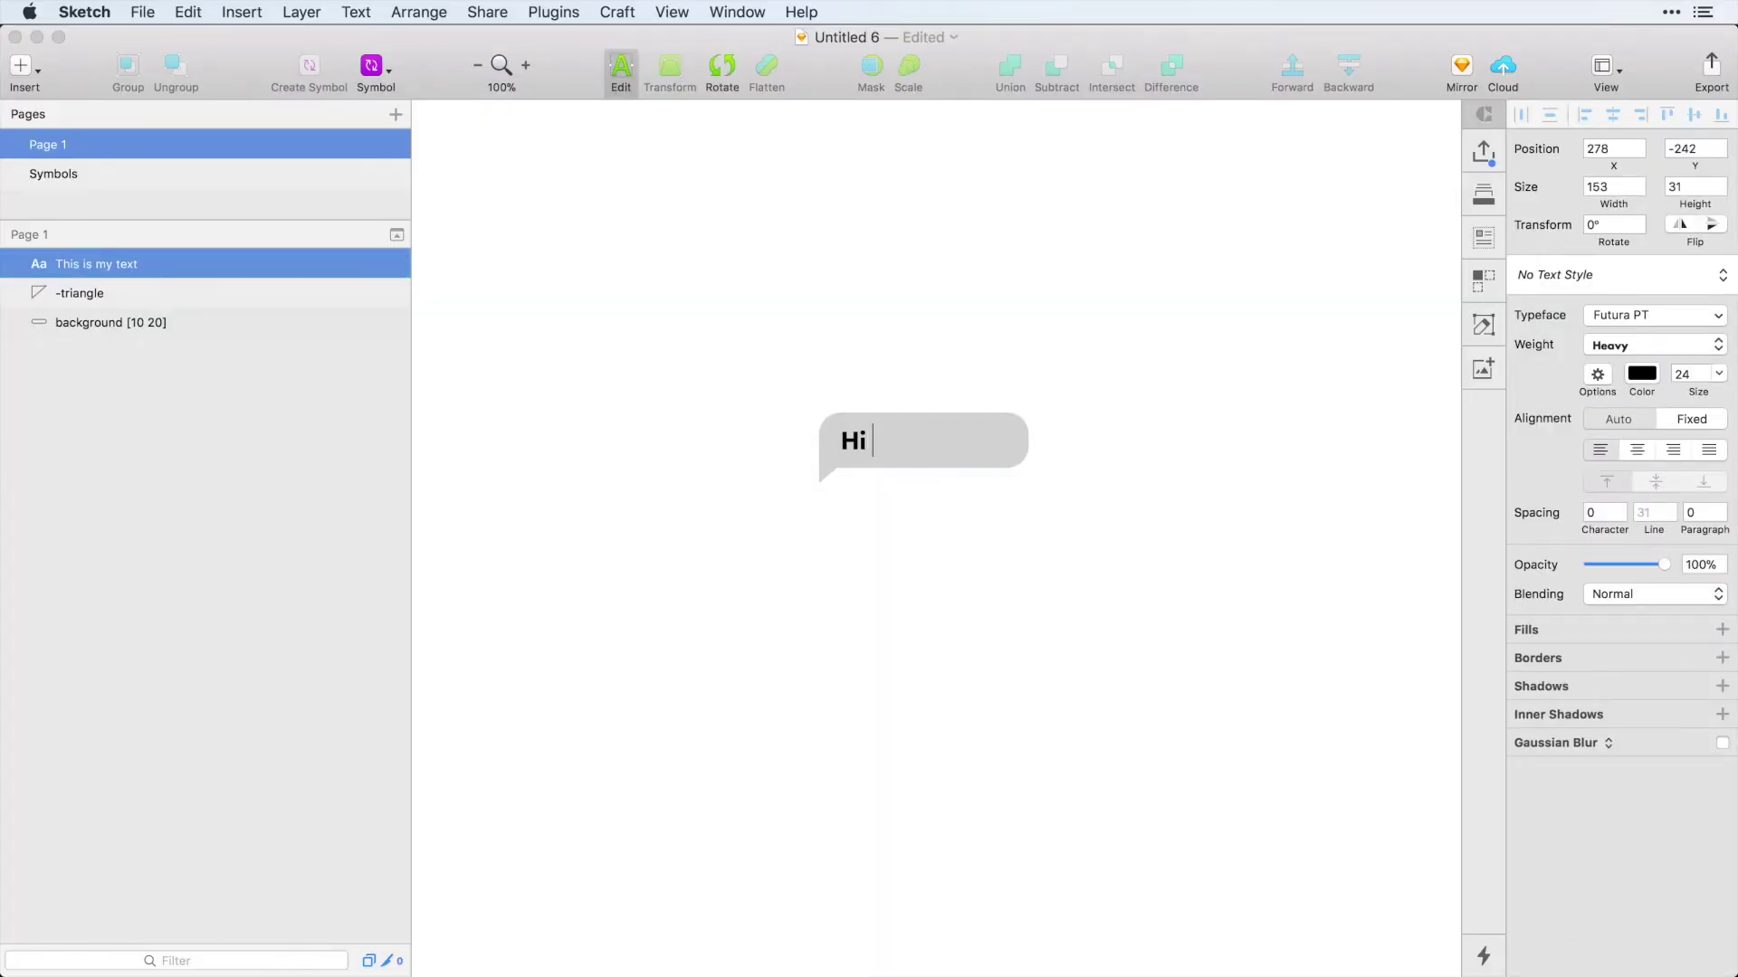
text(my name is Caleb)
key(Return)
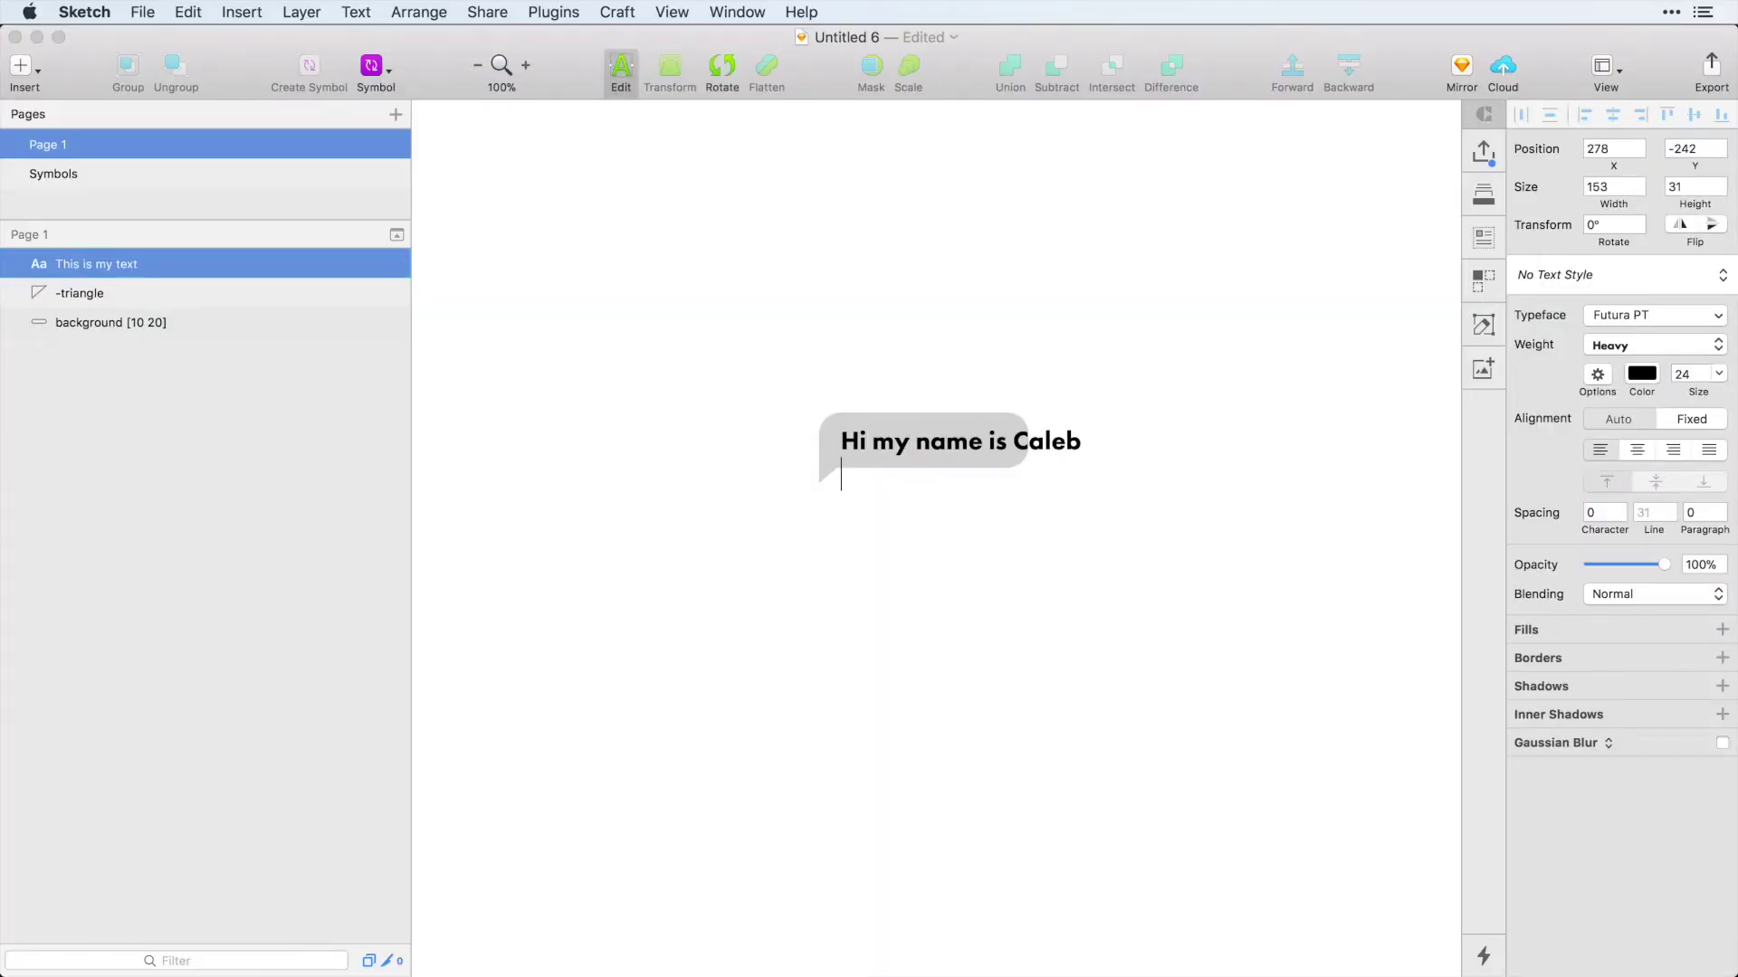
click(1103, 591)
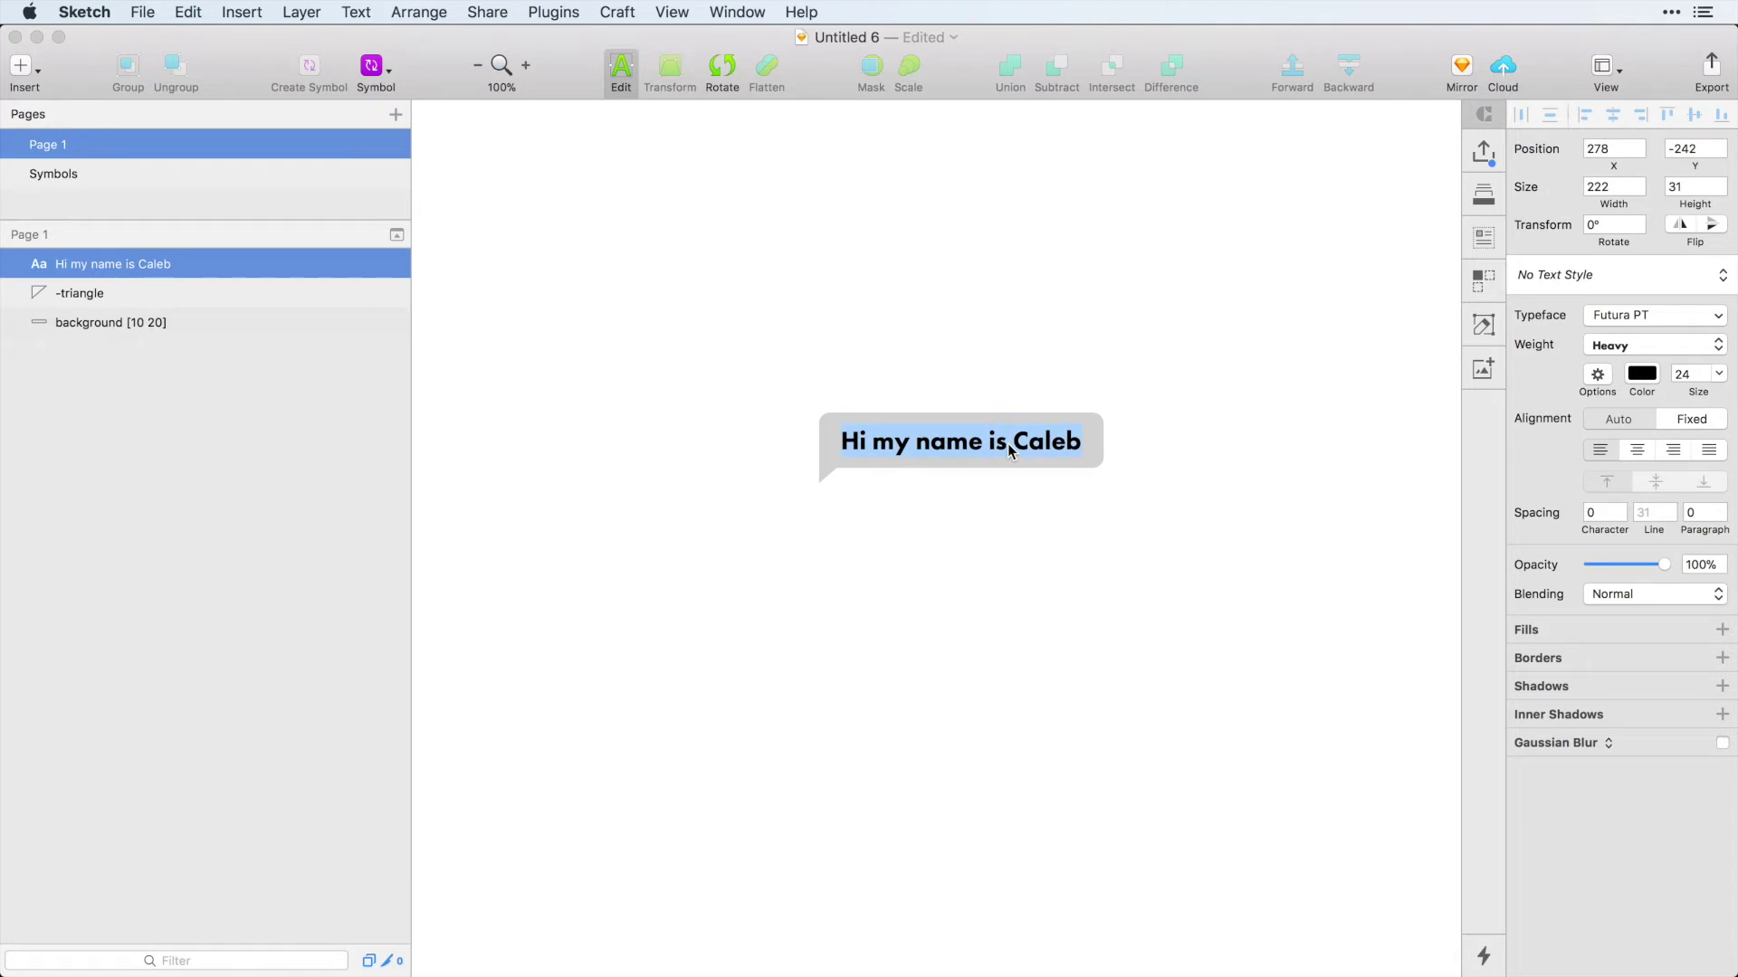
Change the label to 'Text' and select all three bubble layers.
text(E)
key(BackSpace)
text(Te)
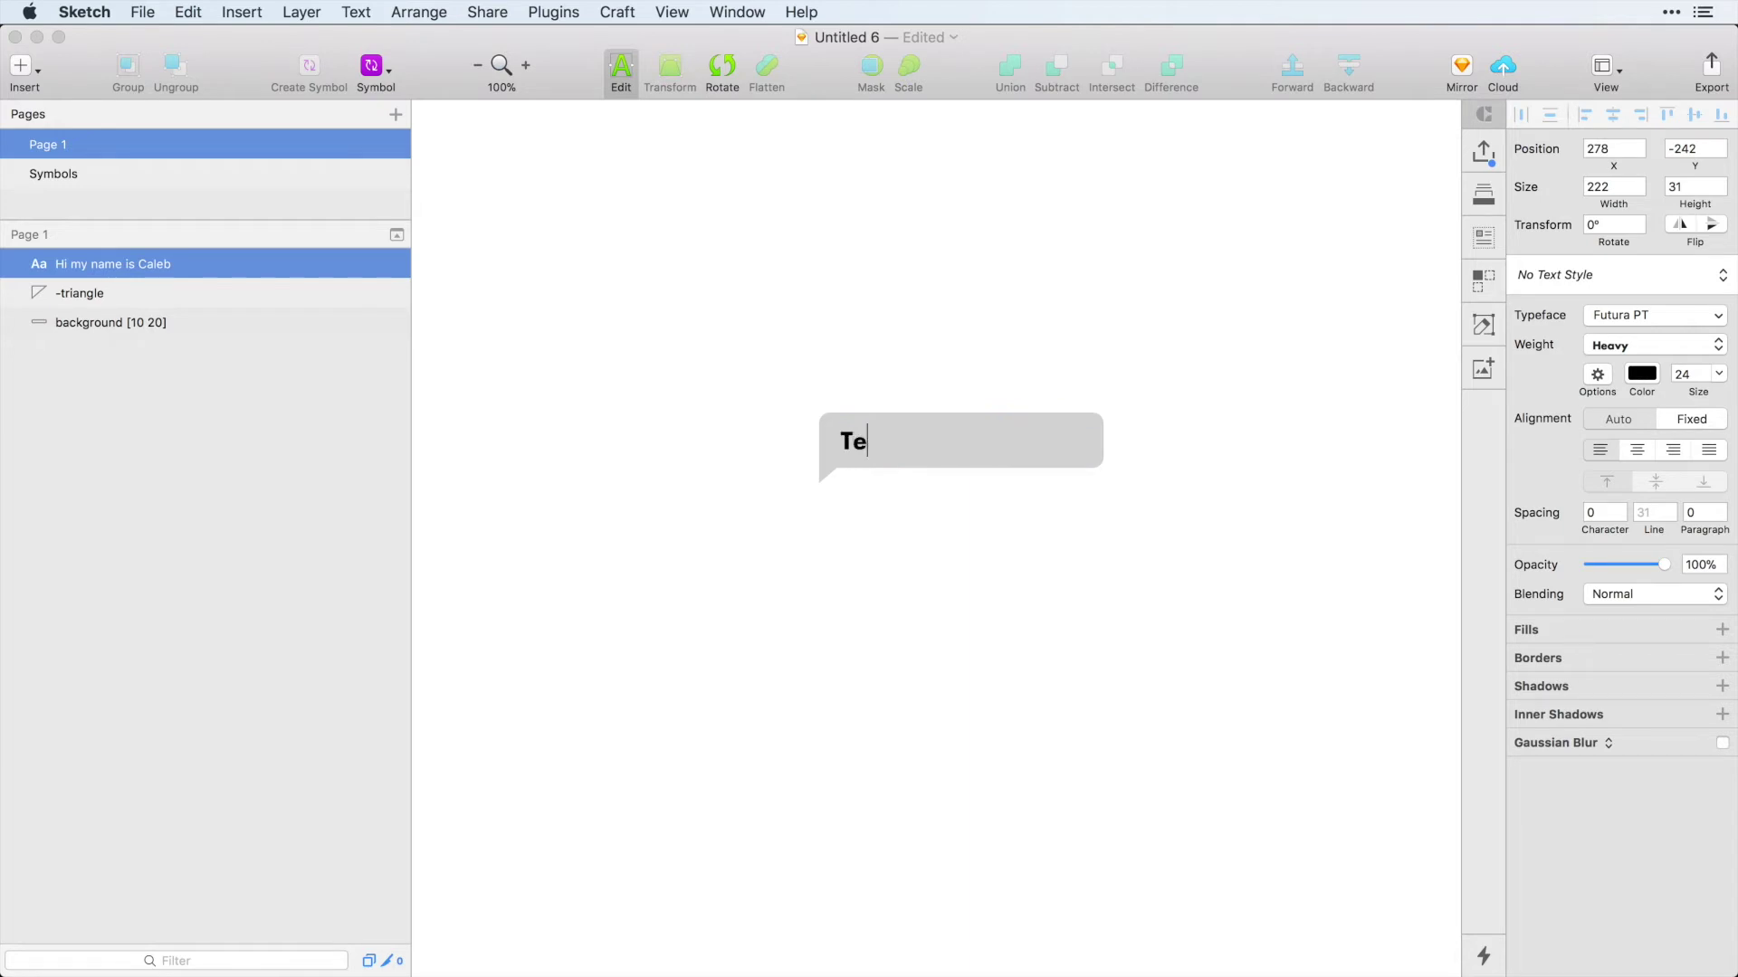
text(xt)
key(Escape)
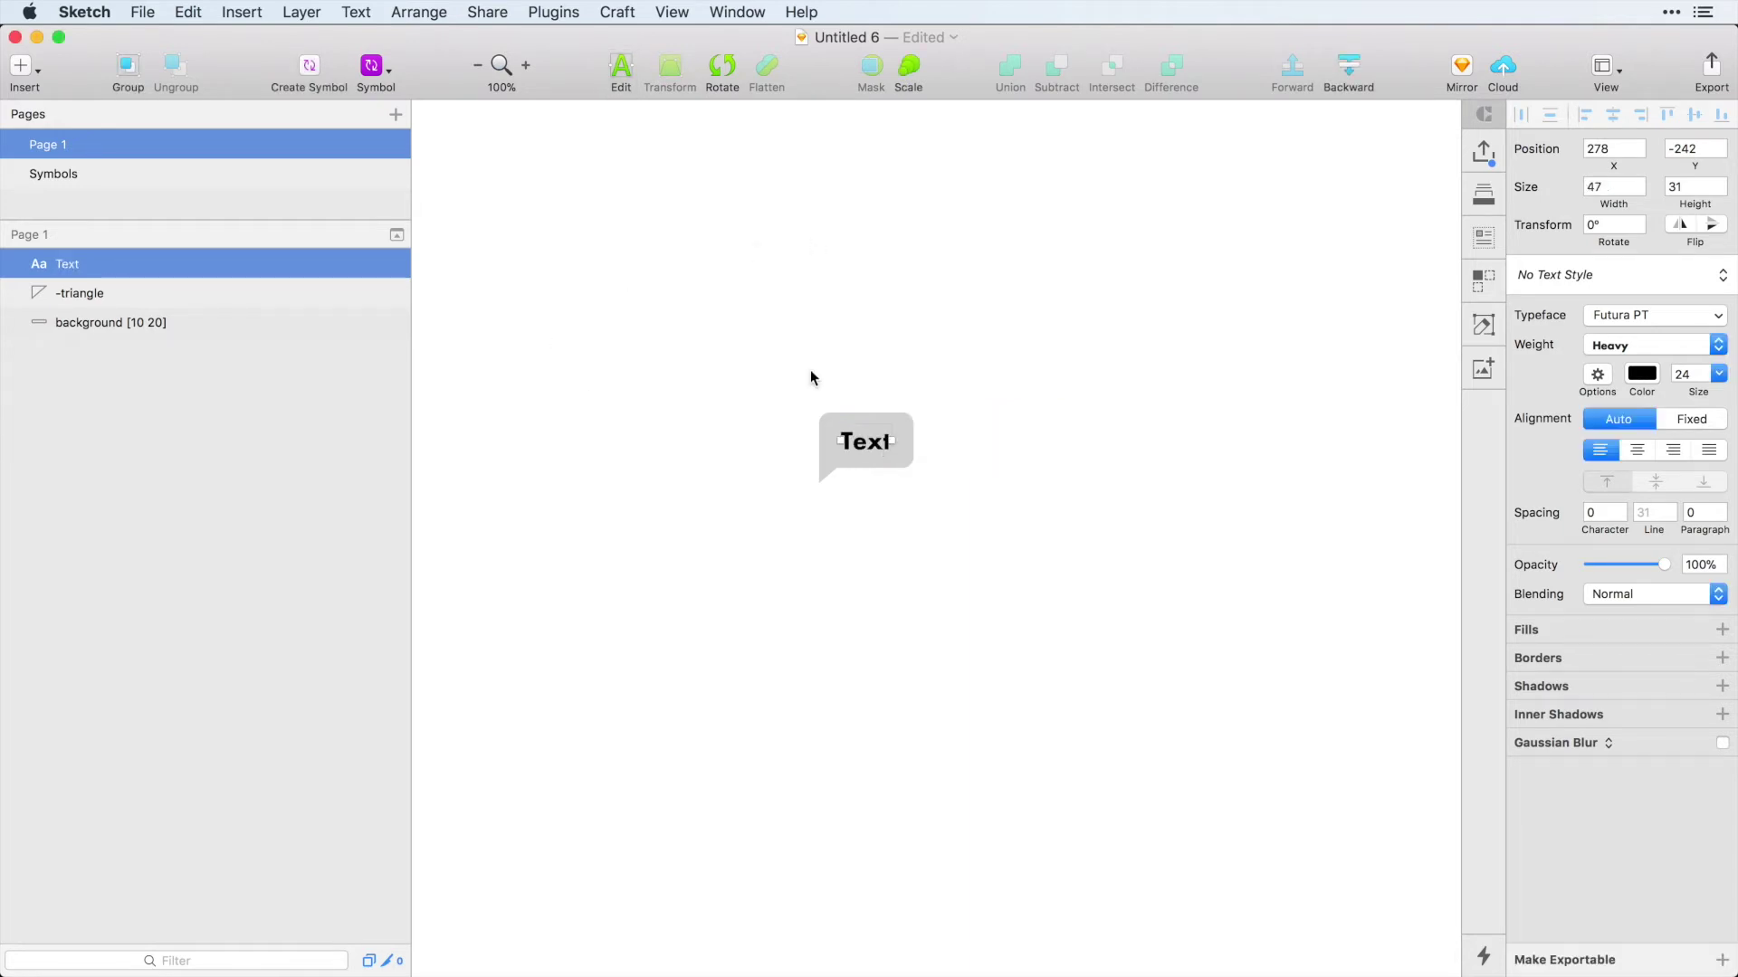
click(1068, 560)
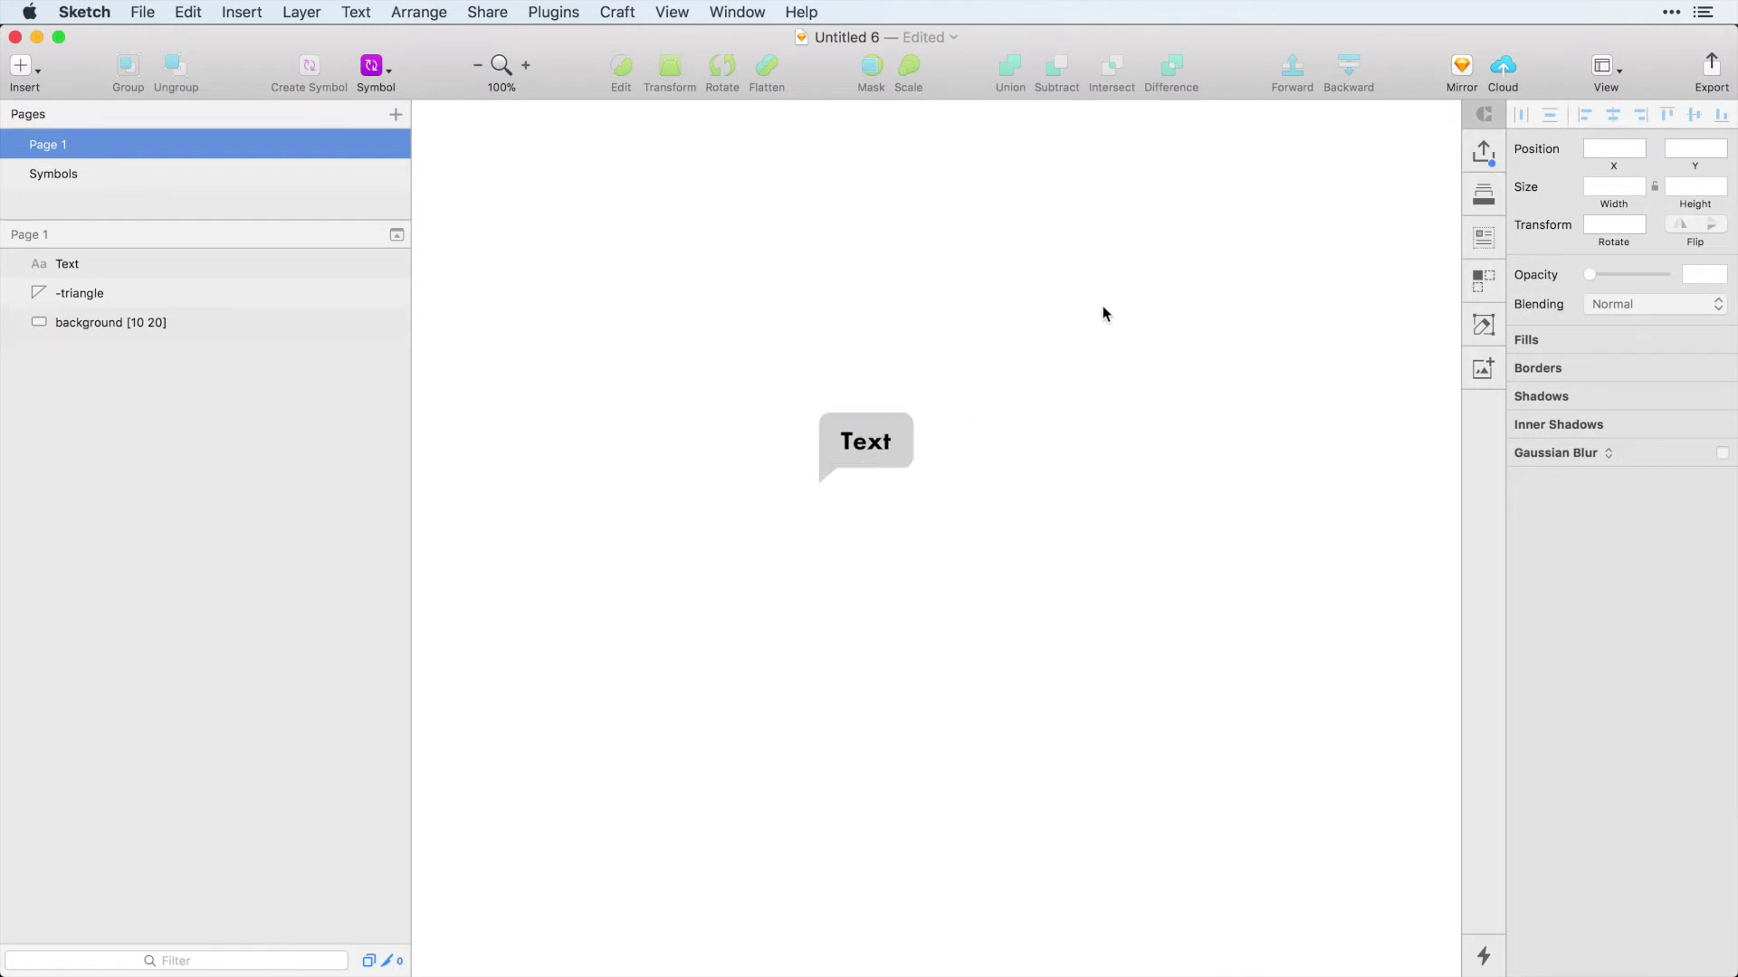
drag(1104, 305, 702, 611)
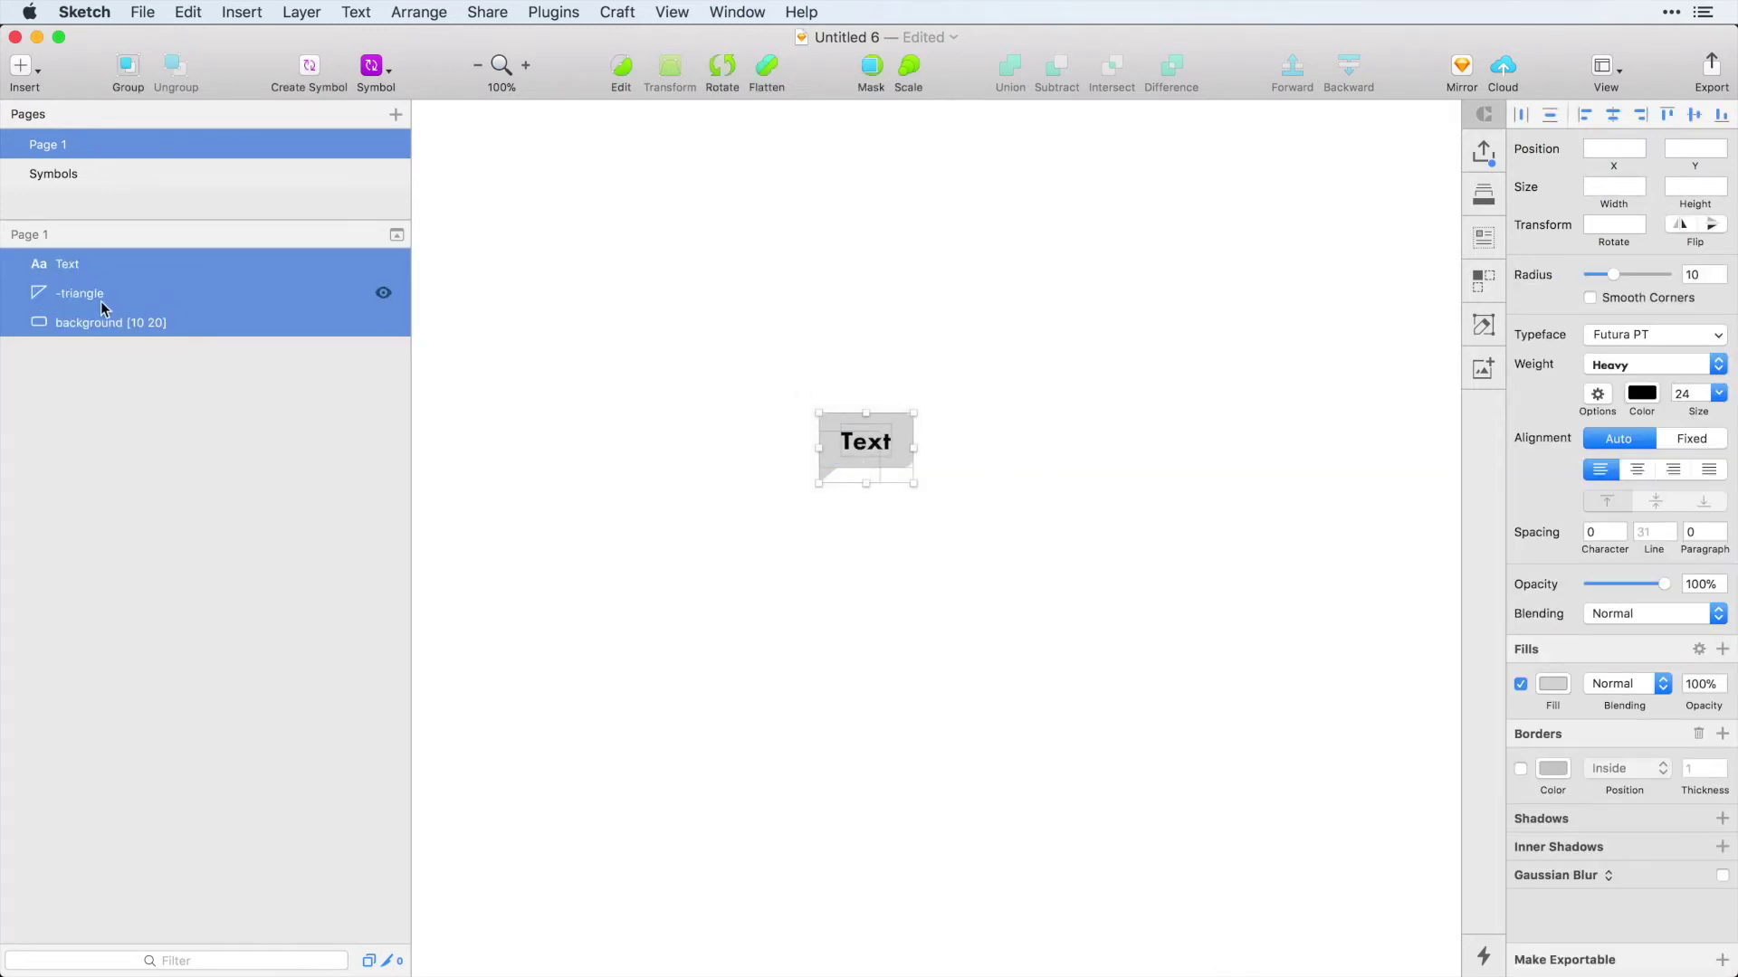
Create a symbol named 'incoming' from the three layers and open its master.
click(310, 72)
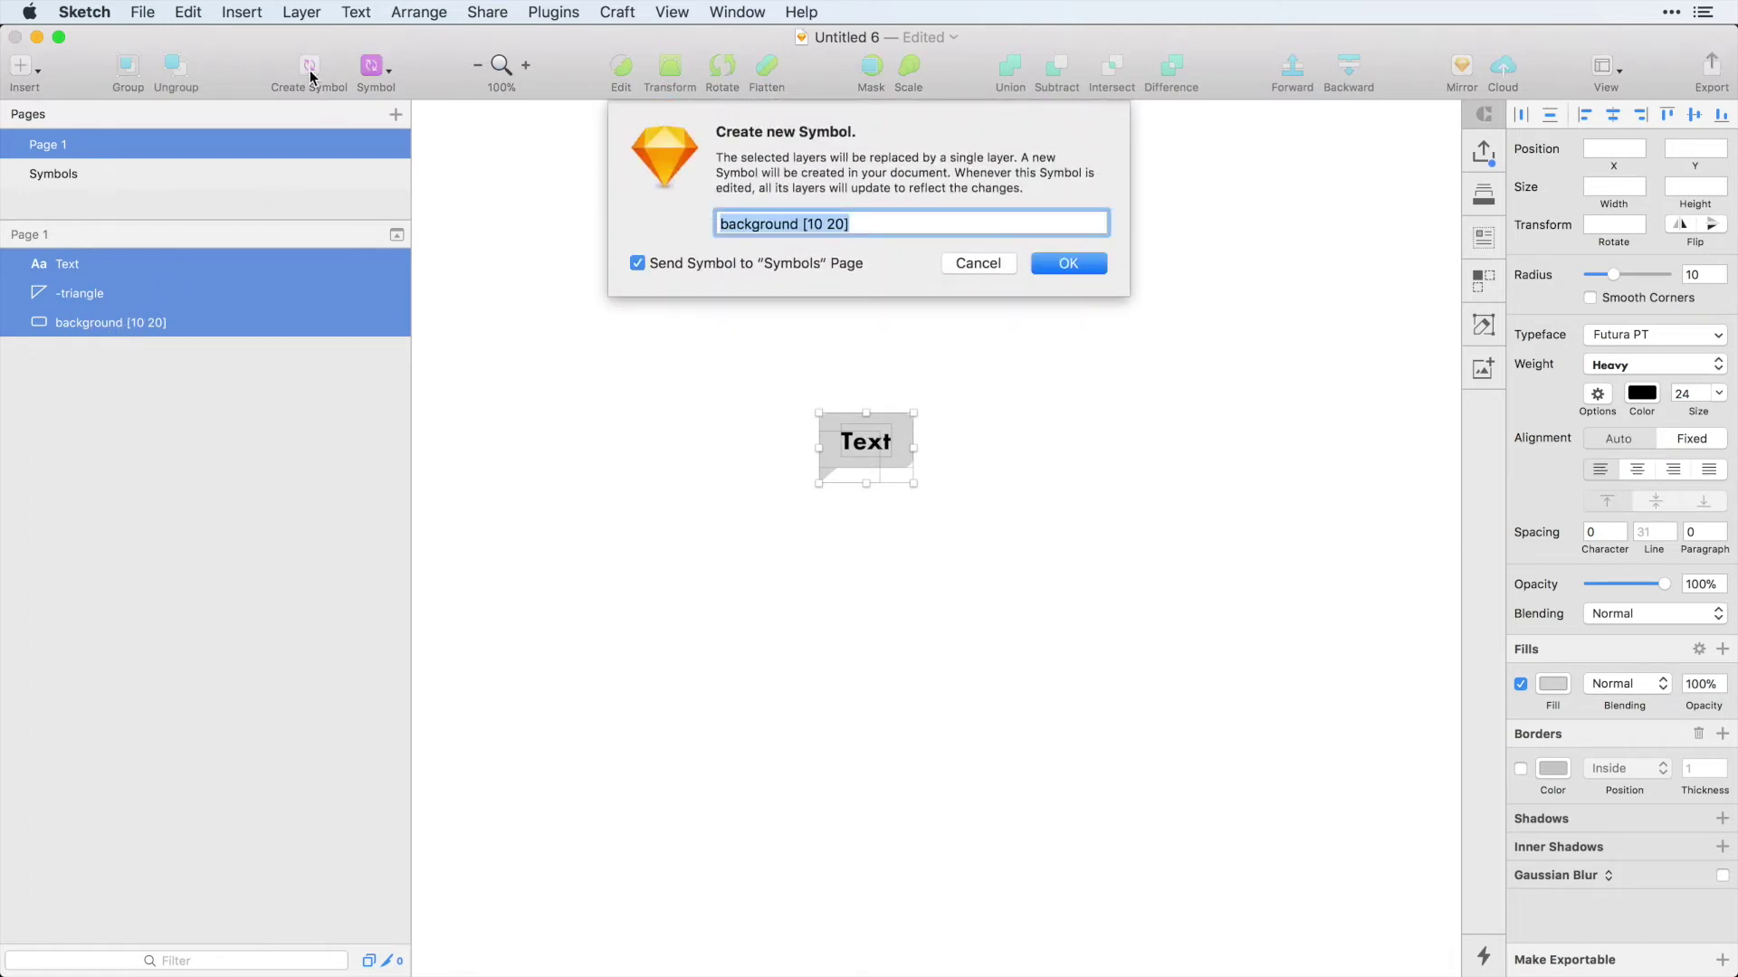
text(incoming)
key(Return)
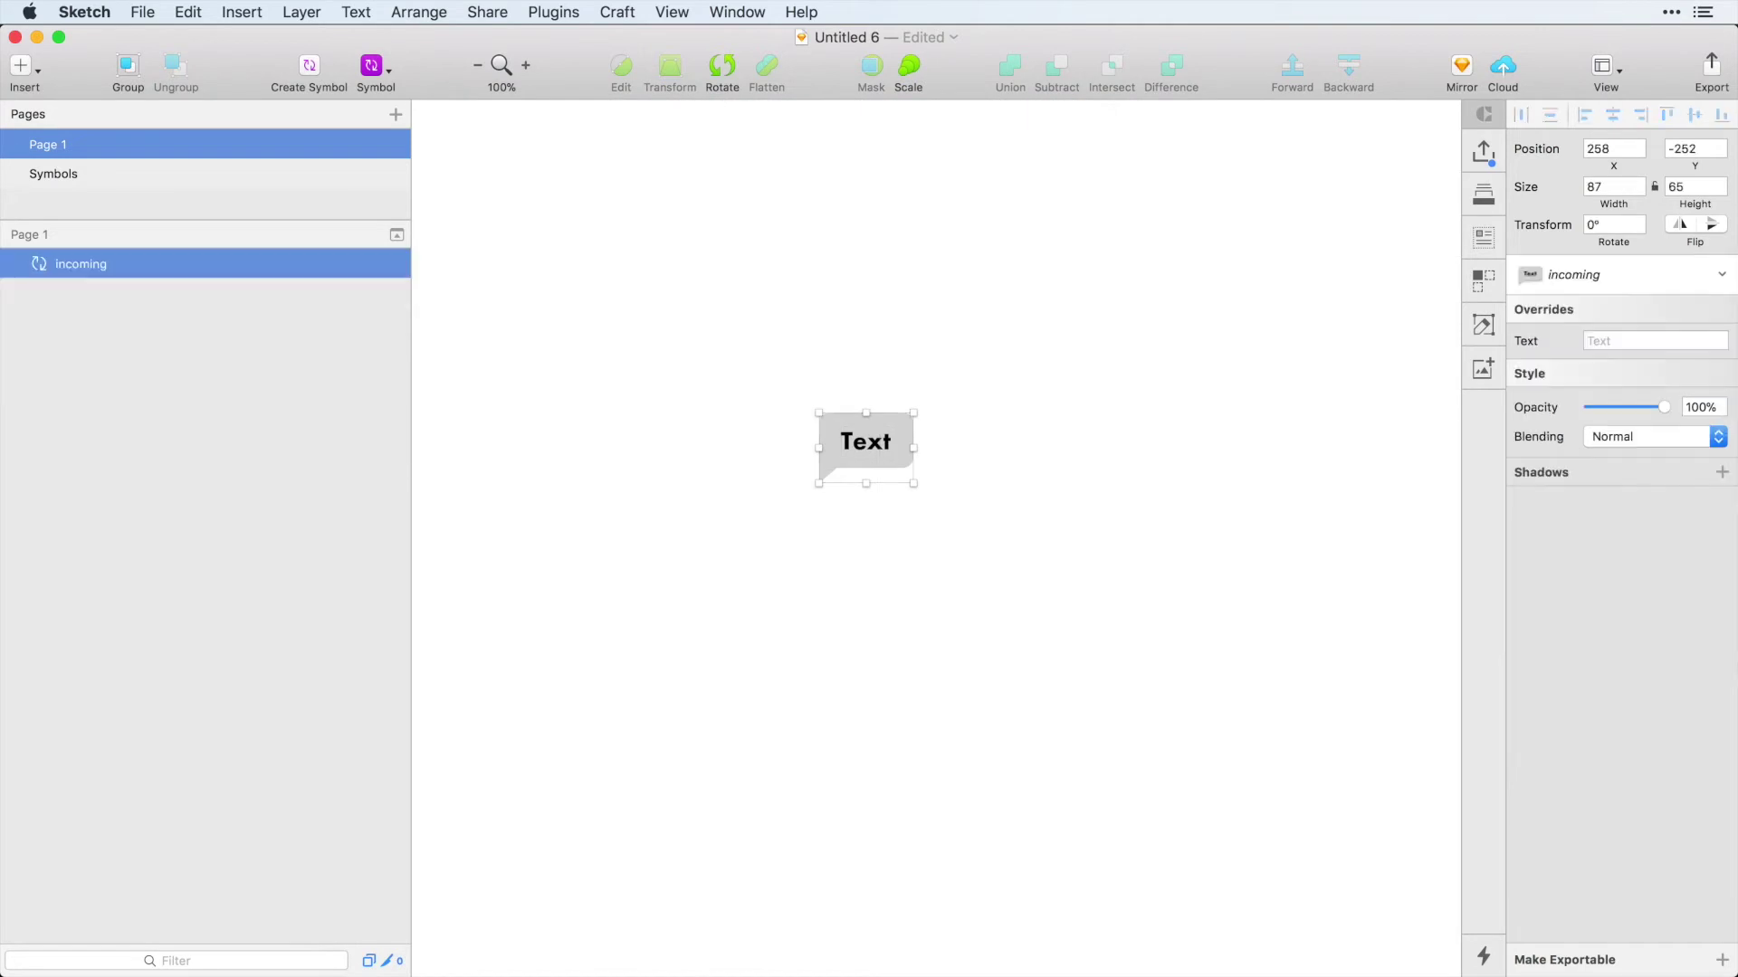
double_click(858, 450)
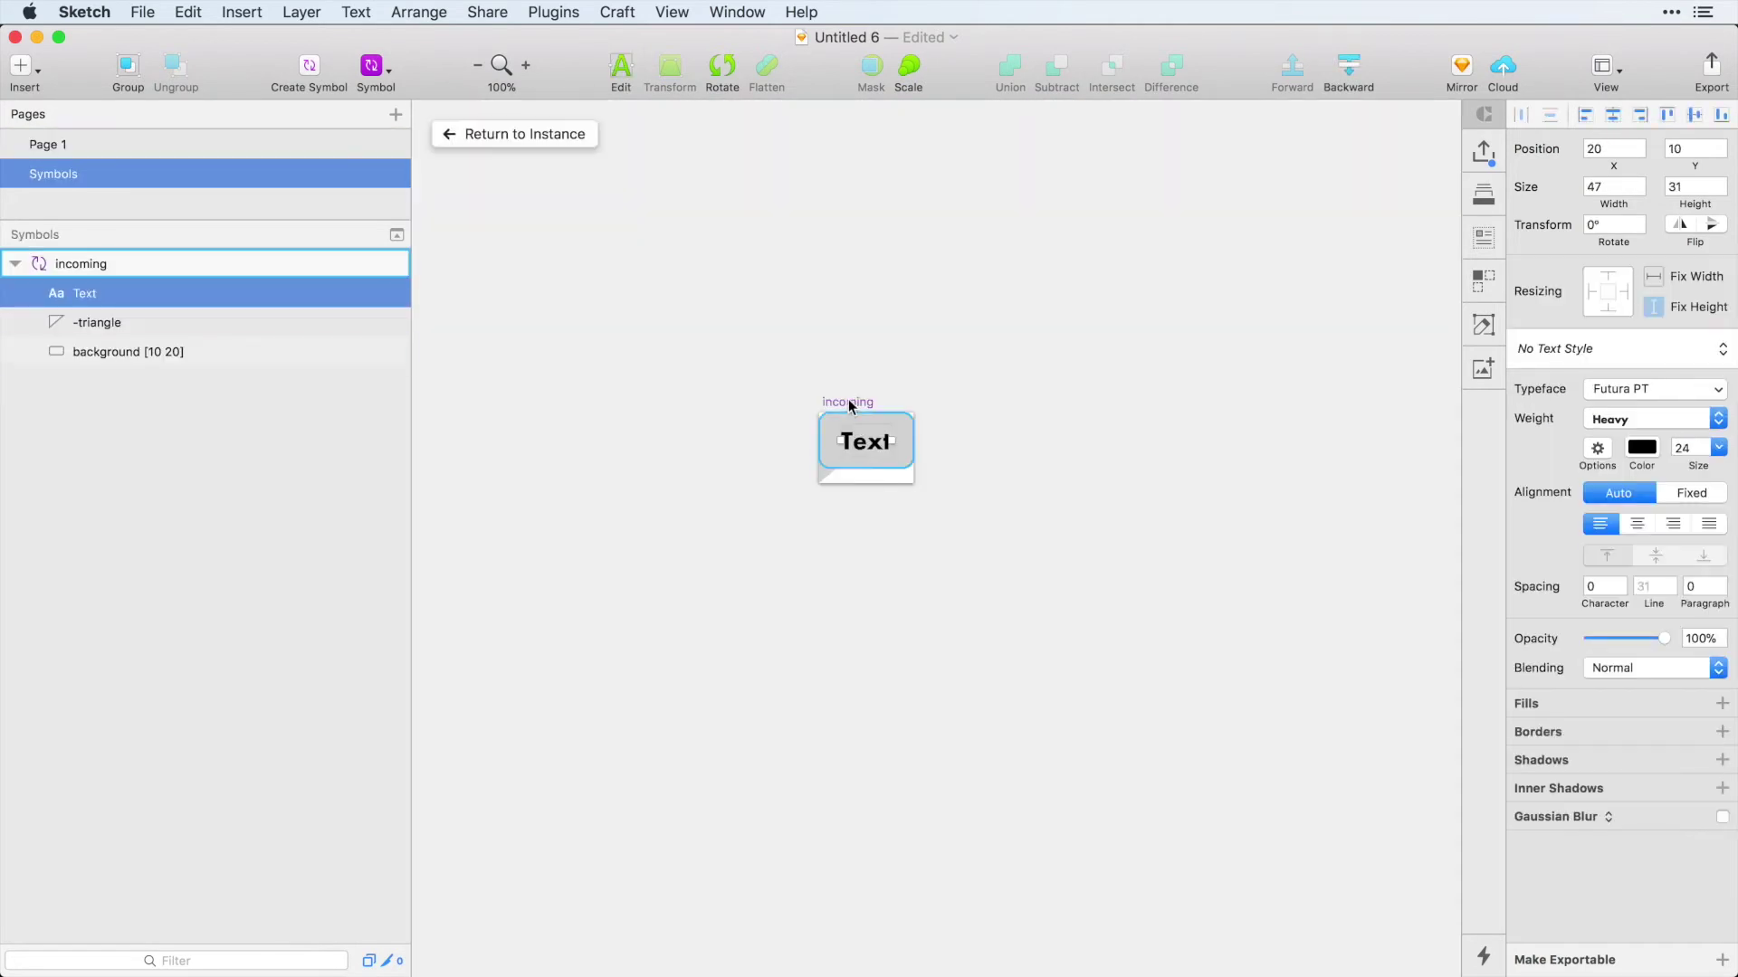
Duplicate the incoming symbol master below itself and name the copy 'outgoing'.
click(847, 403)
drag(848, 407, 848, 531)
double_click(82, 265)
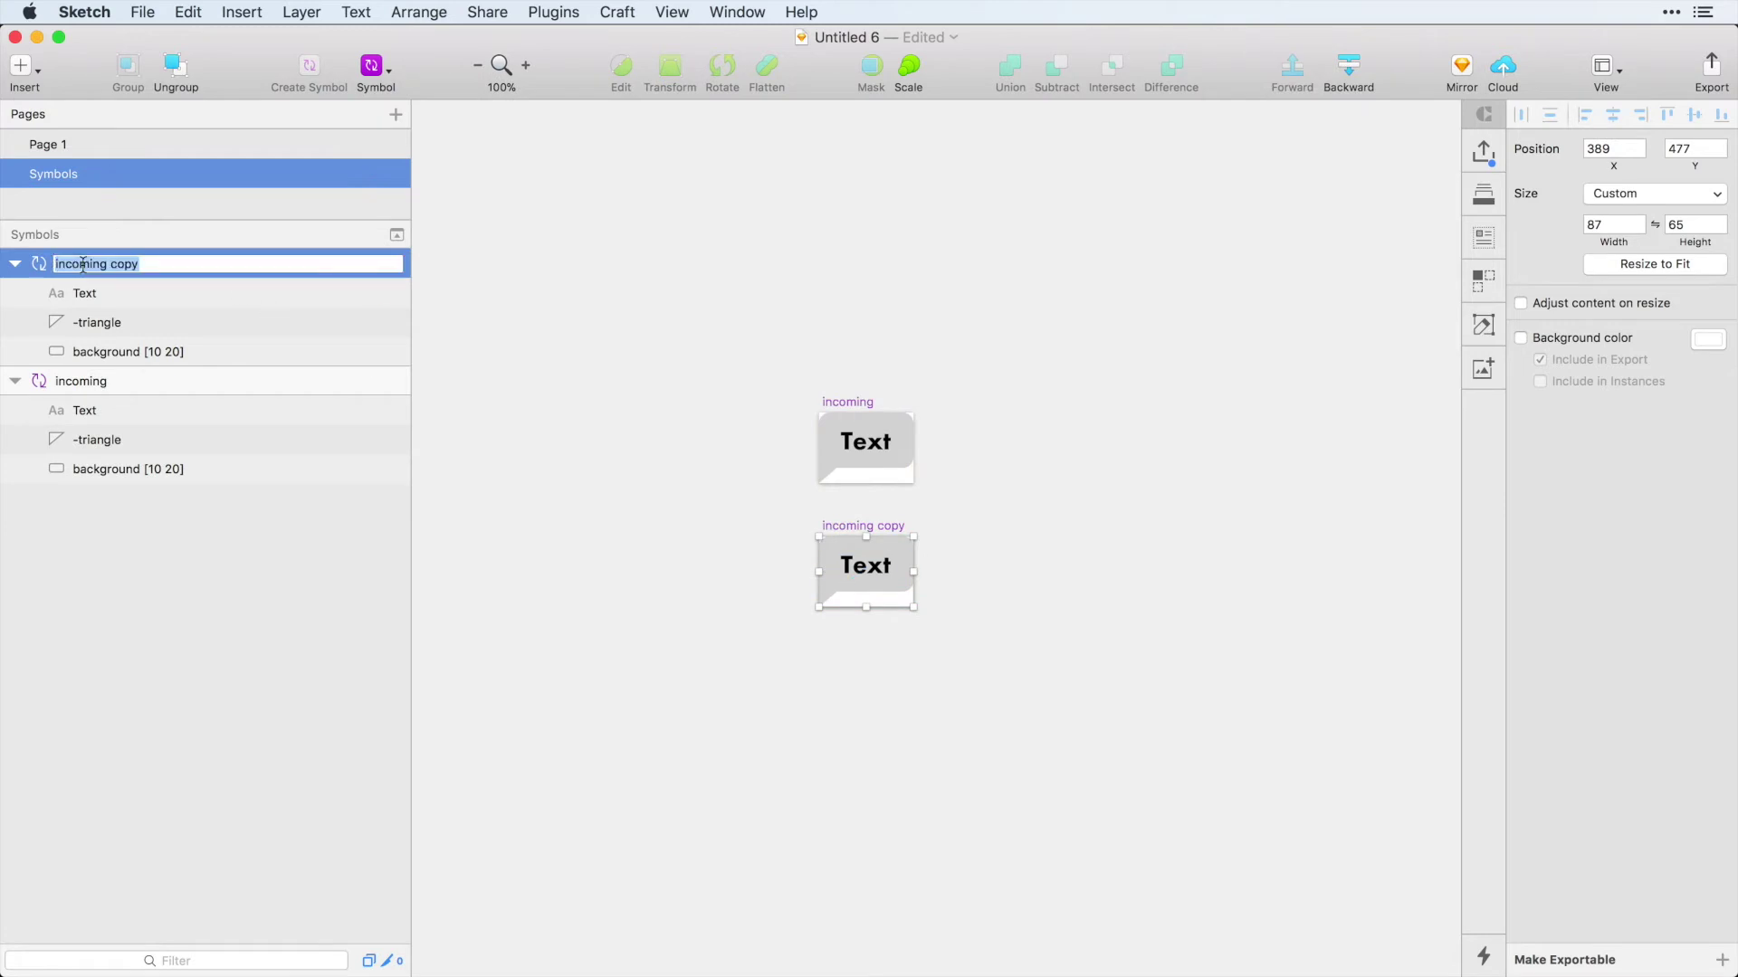
text(outgoing)
click(1062, 788)
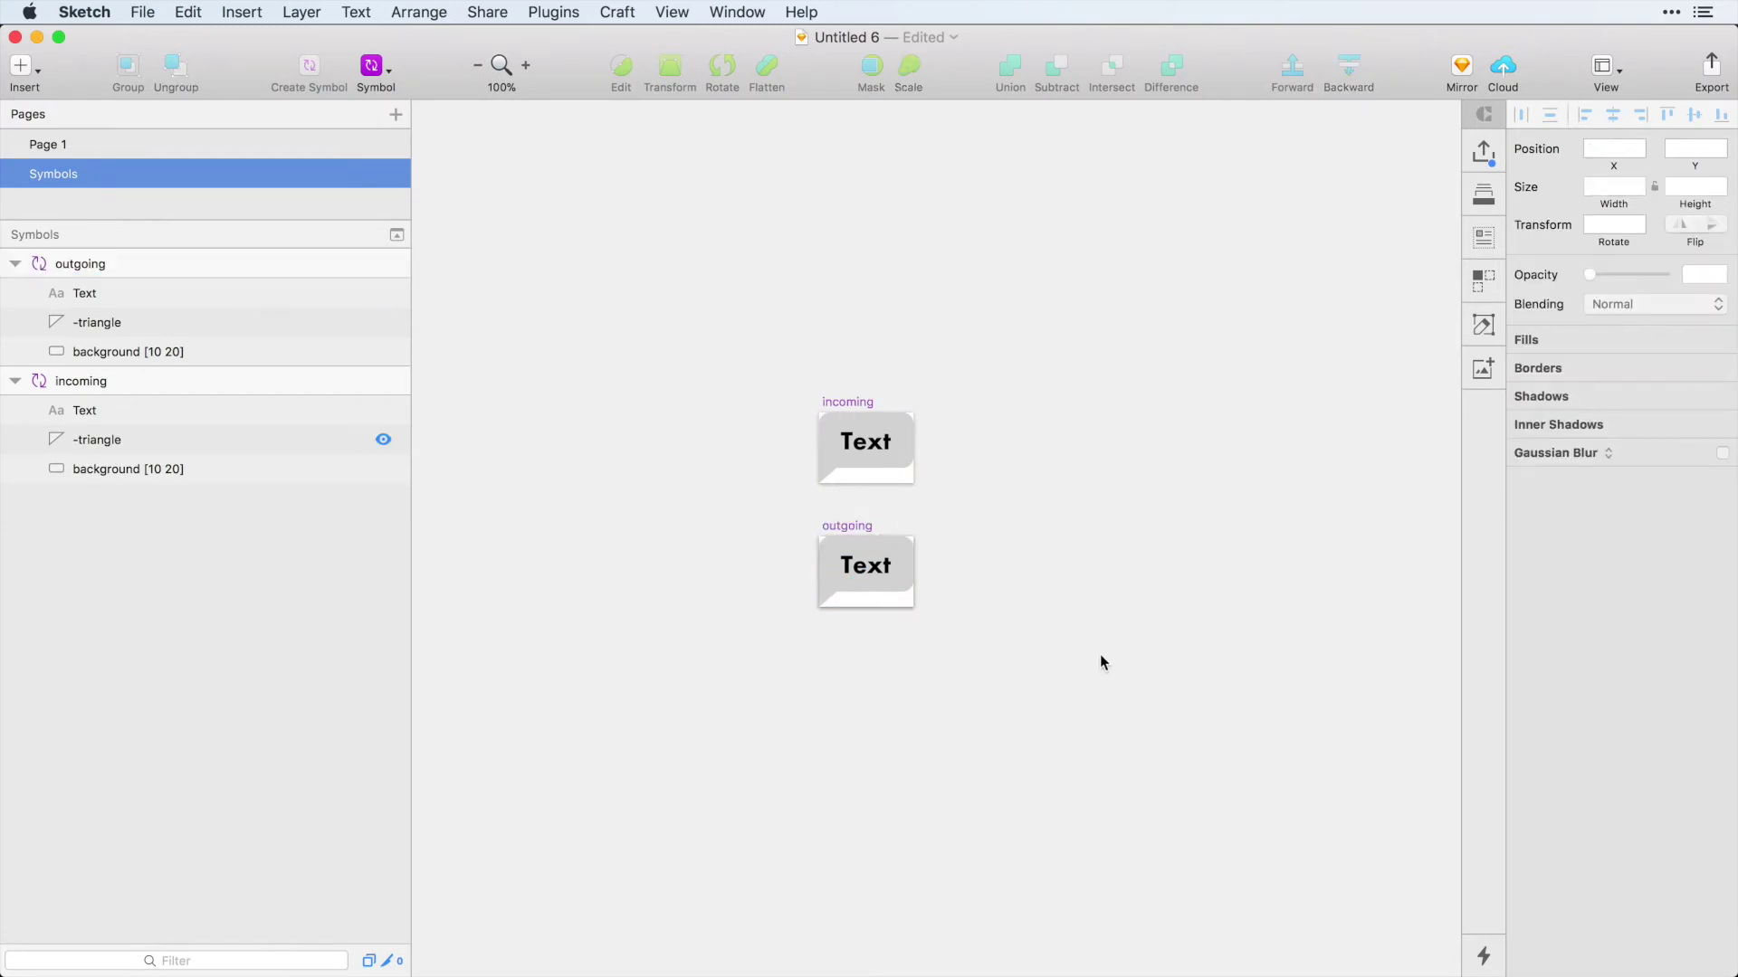
Flip the outgoing tail horizontally to the right and right-align its text.
click(829, 600)
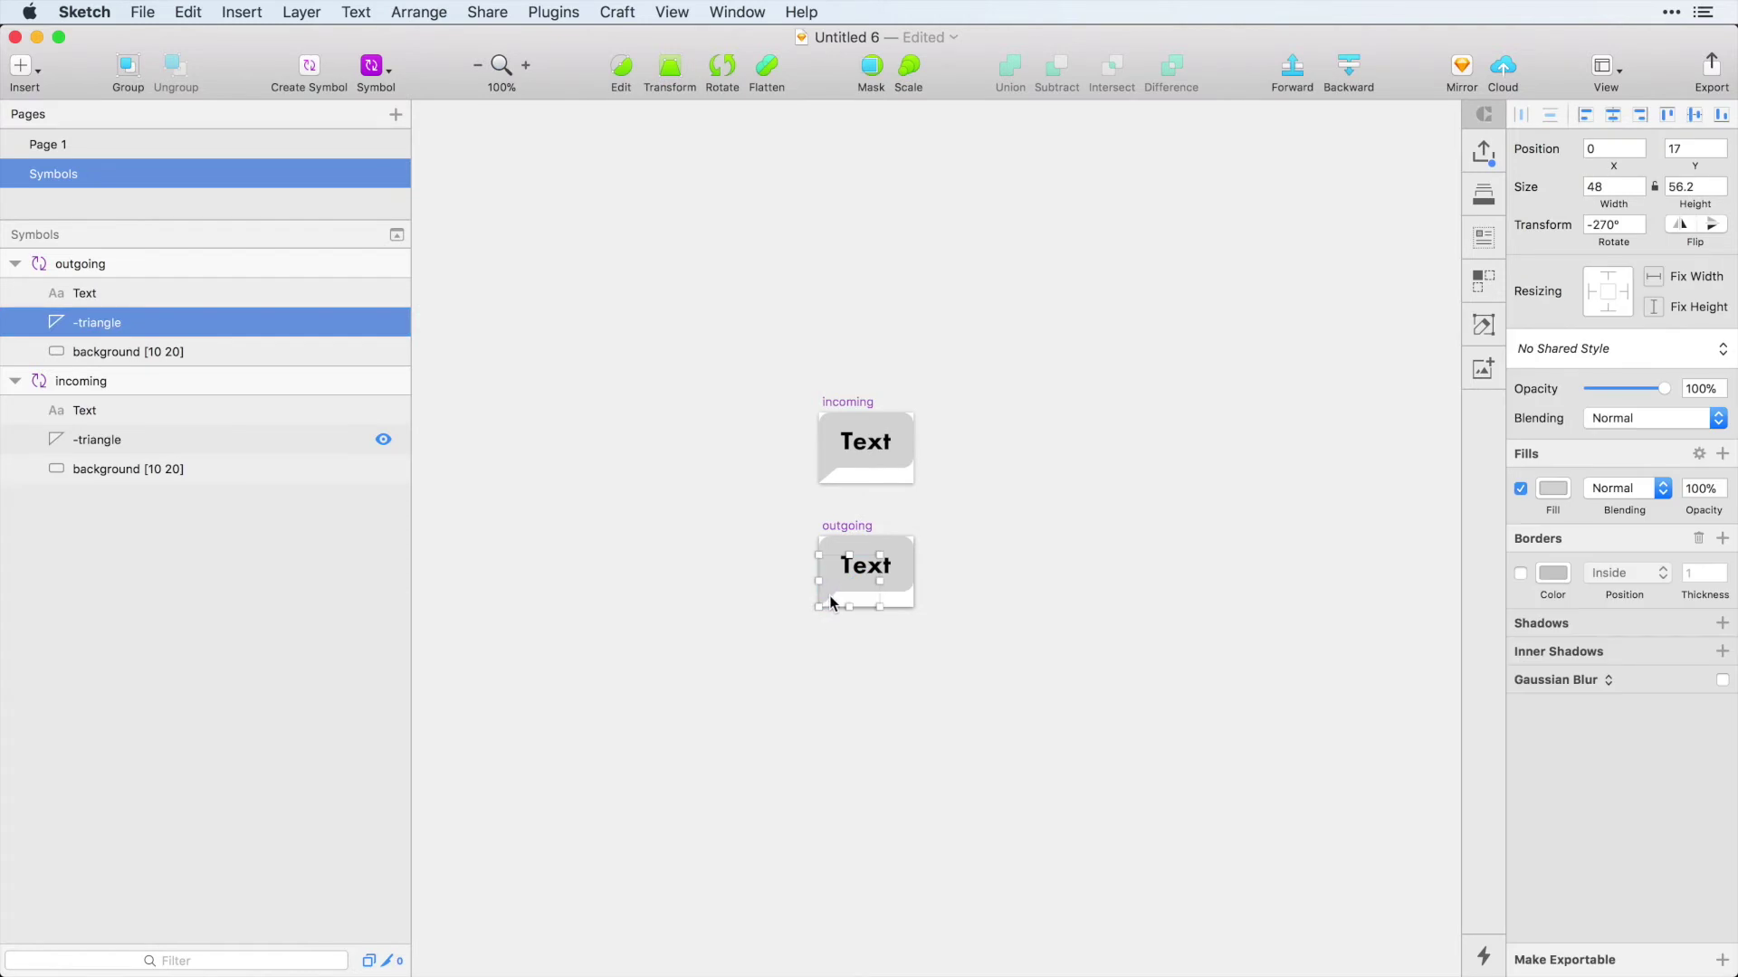
click(1679, 225)
click(1640, 115)
click(861, 571)
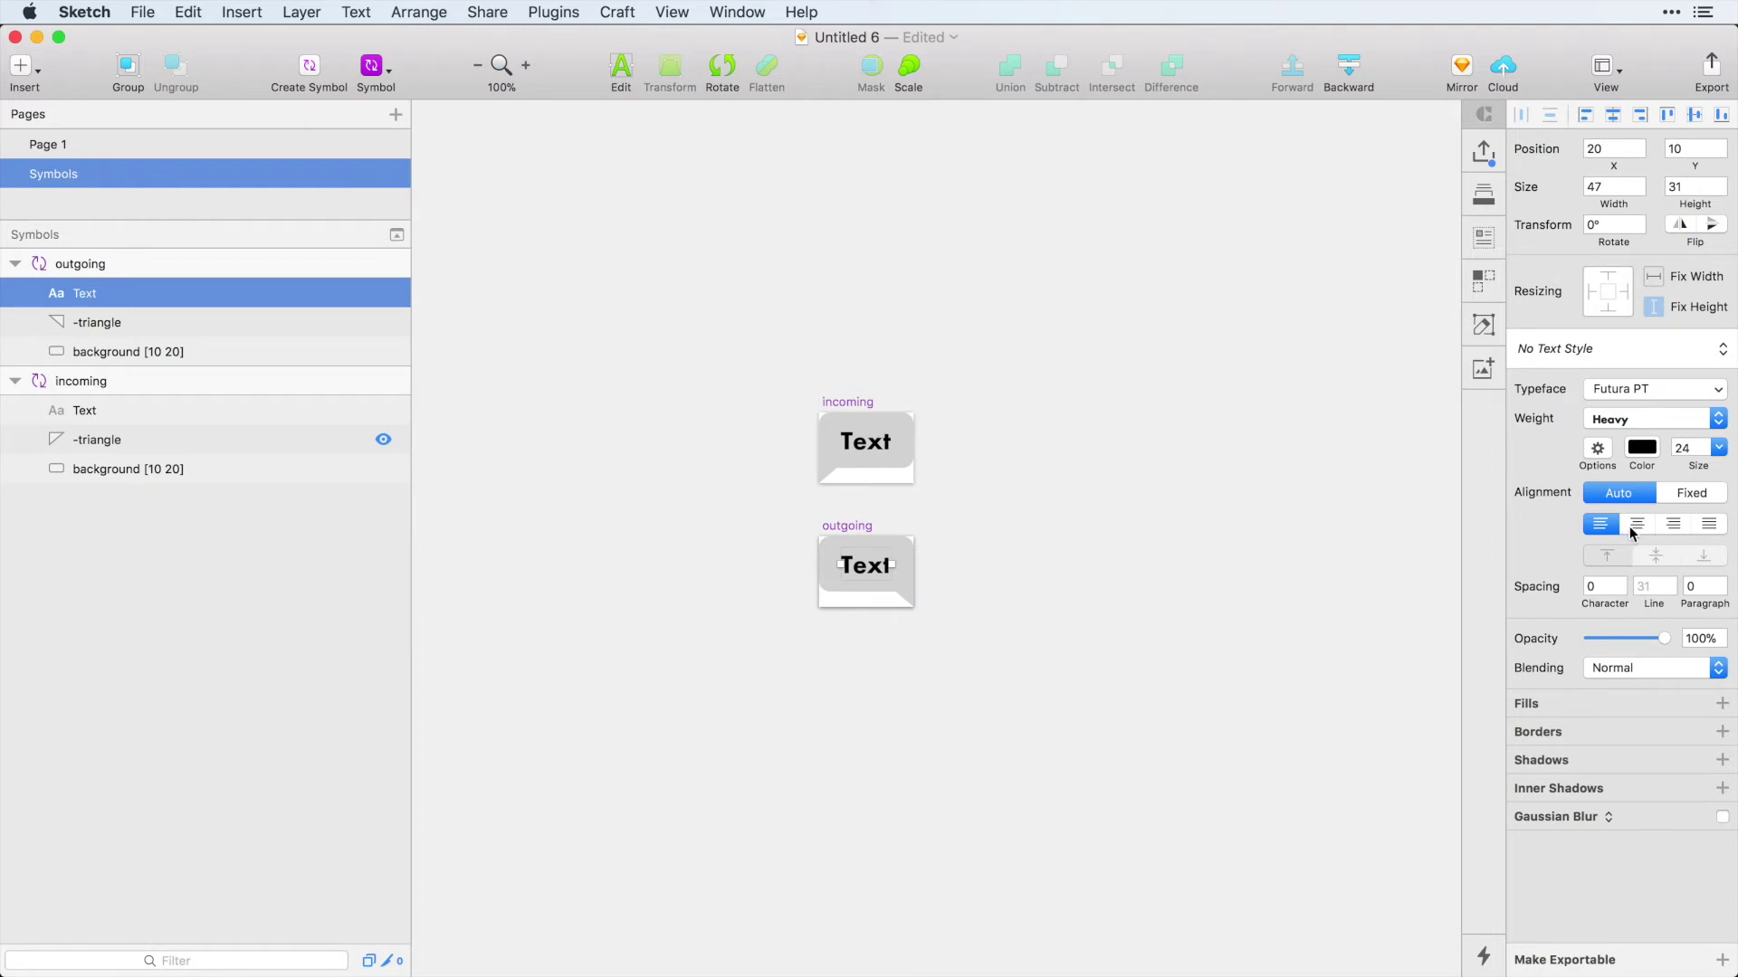
click(1672, 524)
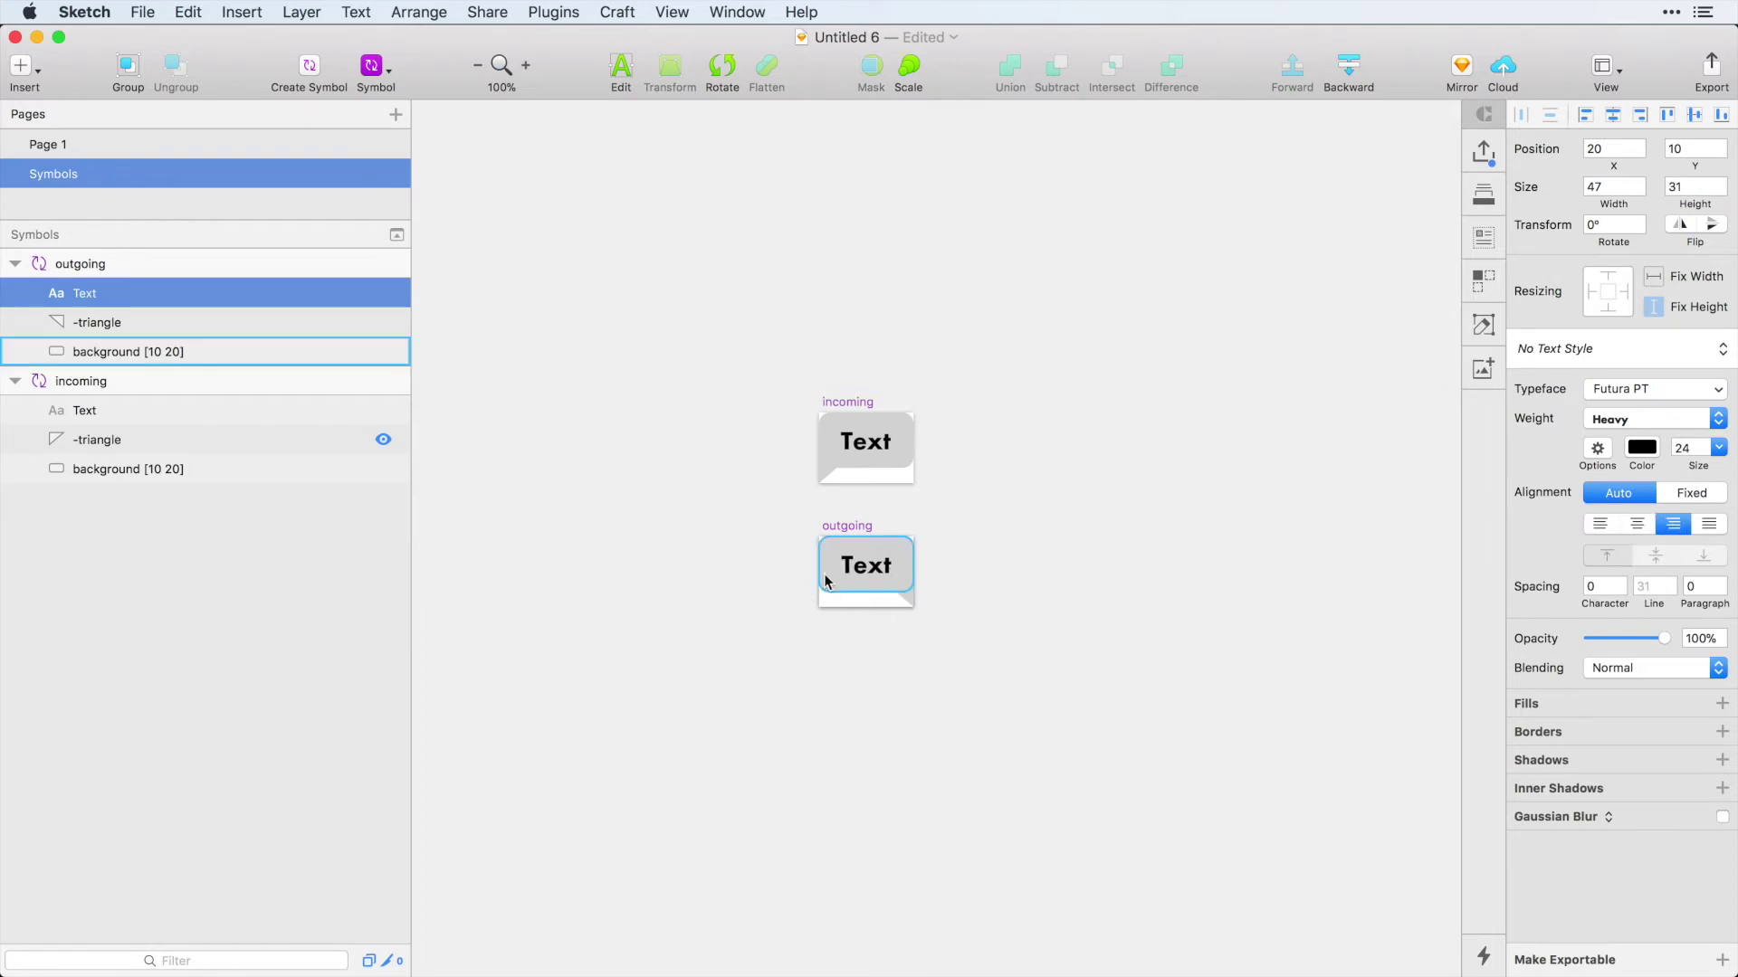
Pin the outgoing and incoming Text layers to their left and right edges.
click(854, 579)
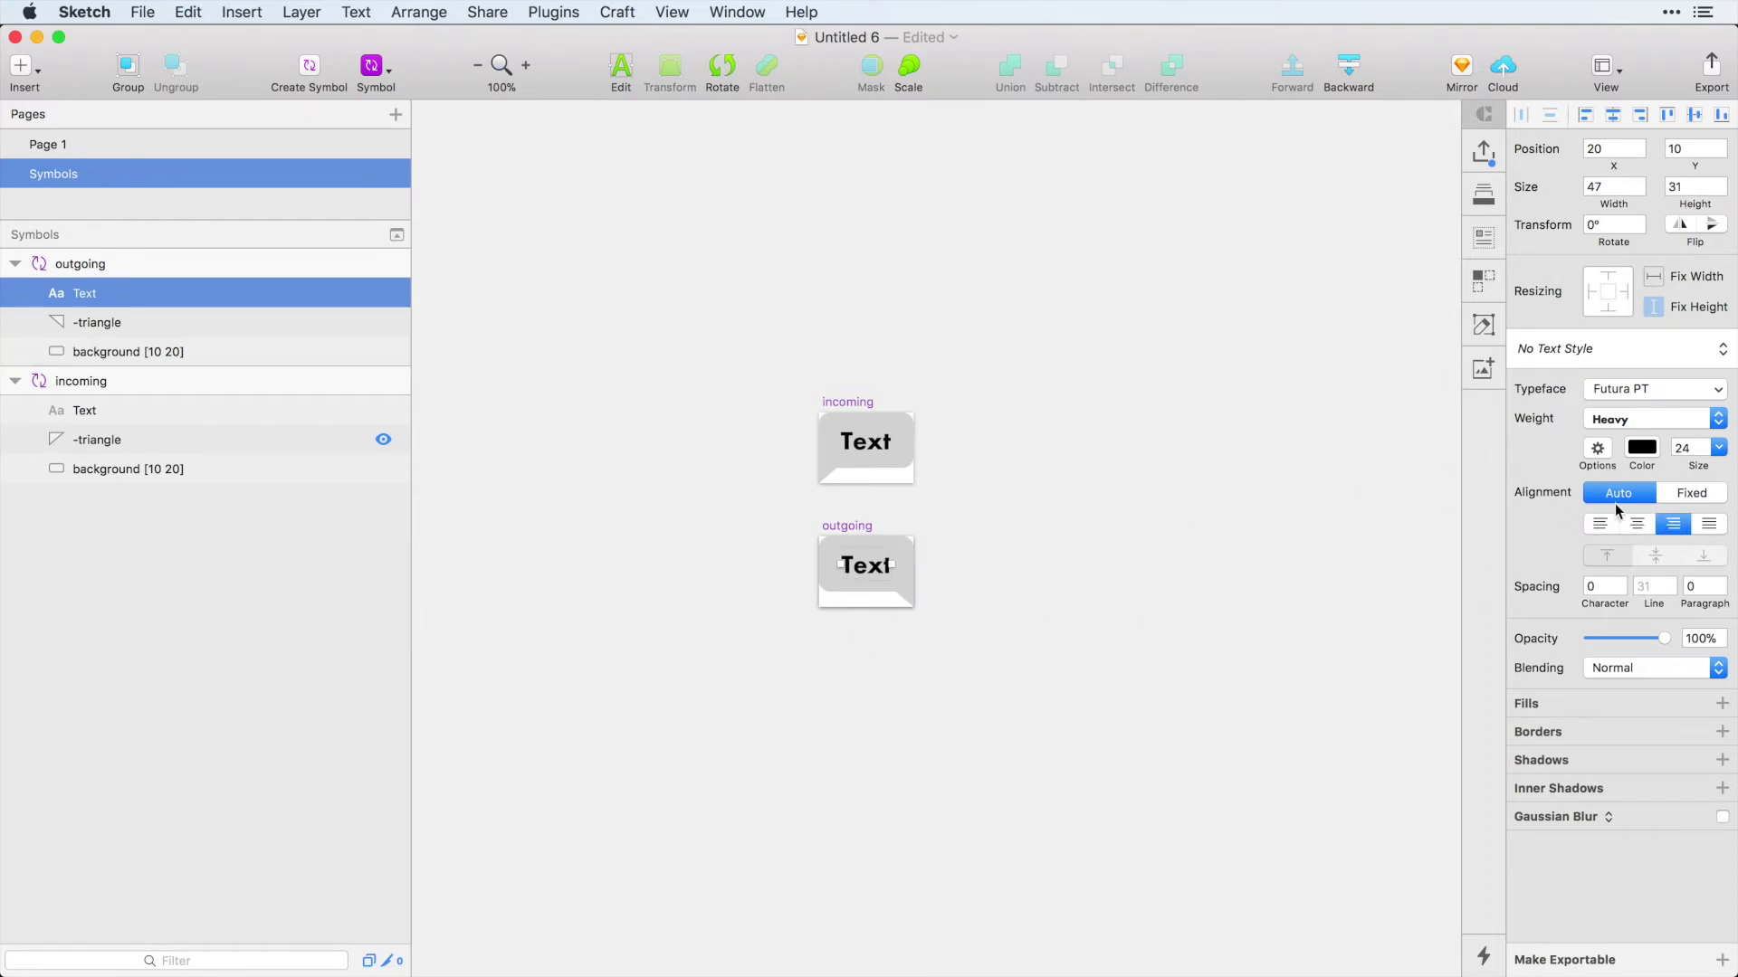
click(1625, 292)
click(864, 443)
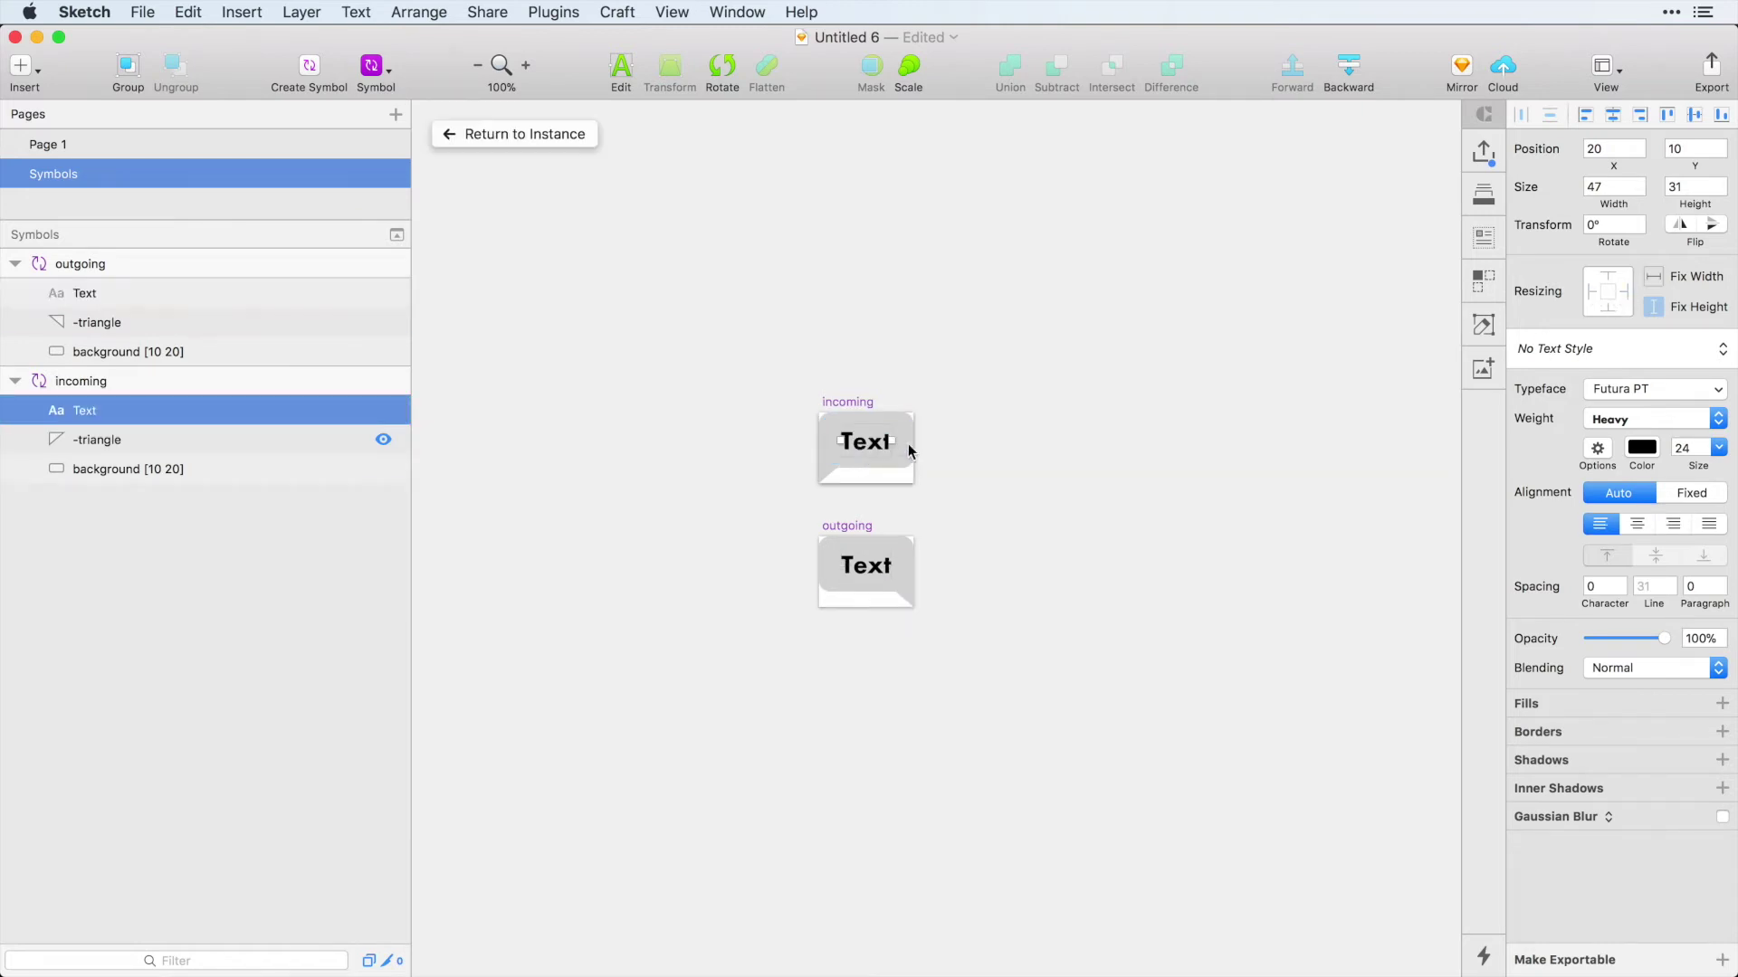
click(1625, 292)
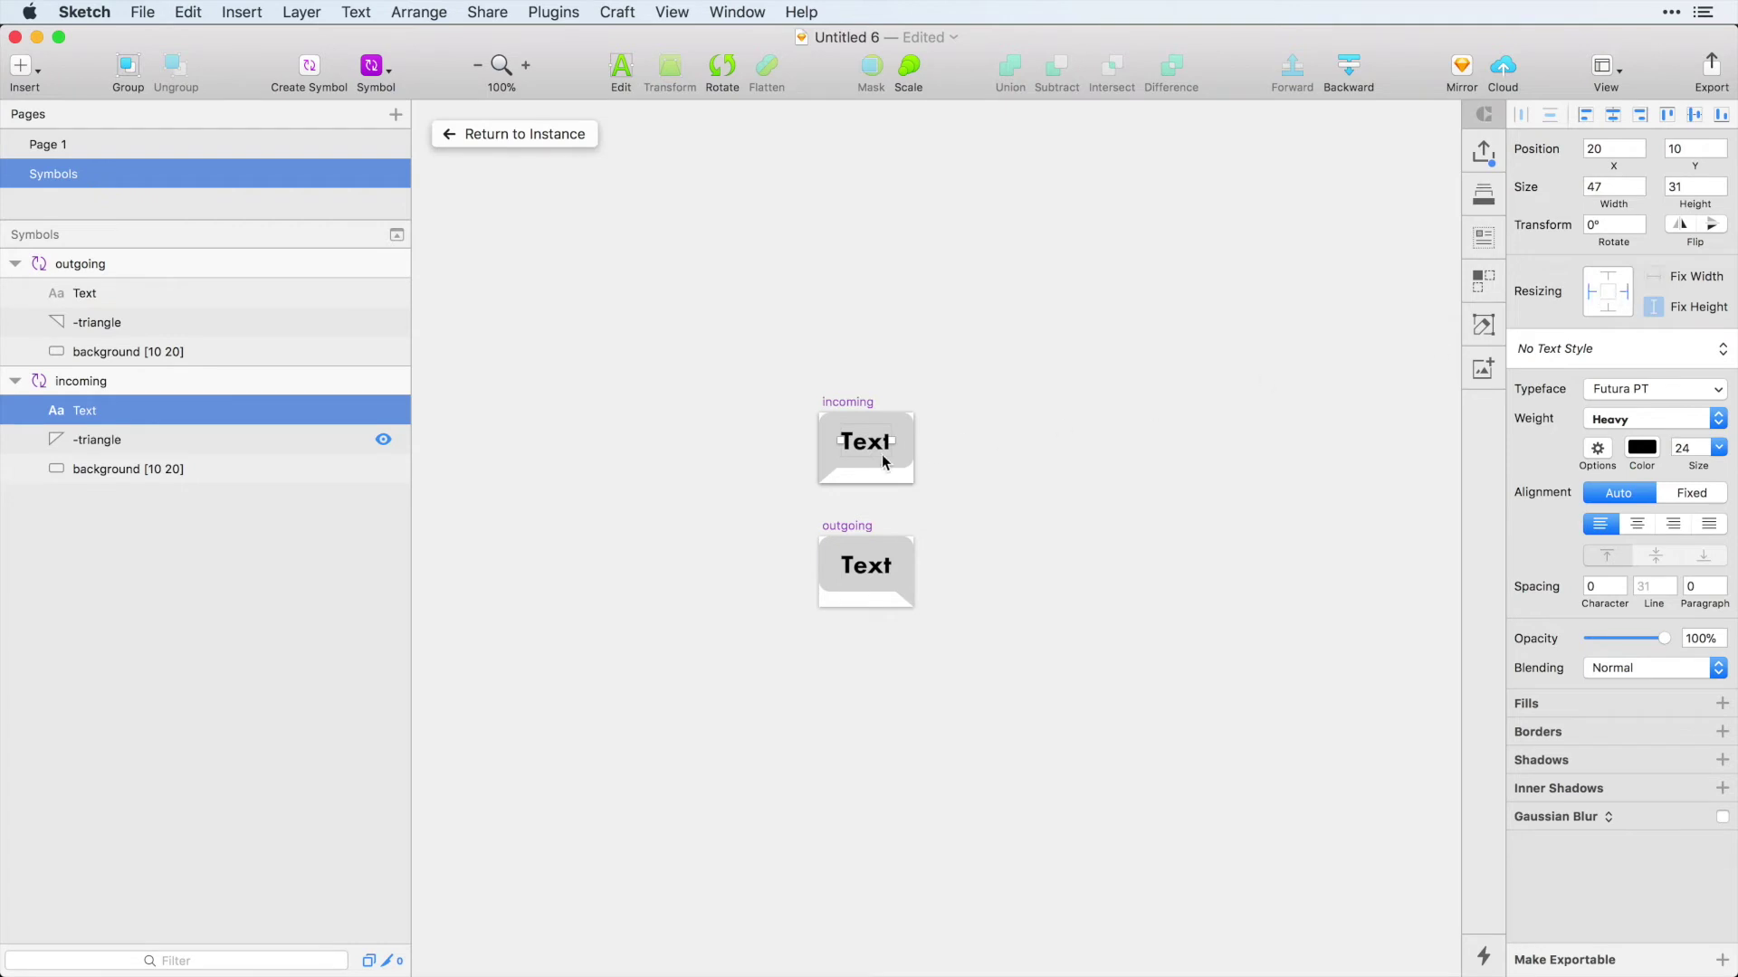
Select the outgoing bubble's background and tail triangle together.
click(822, 478)
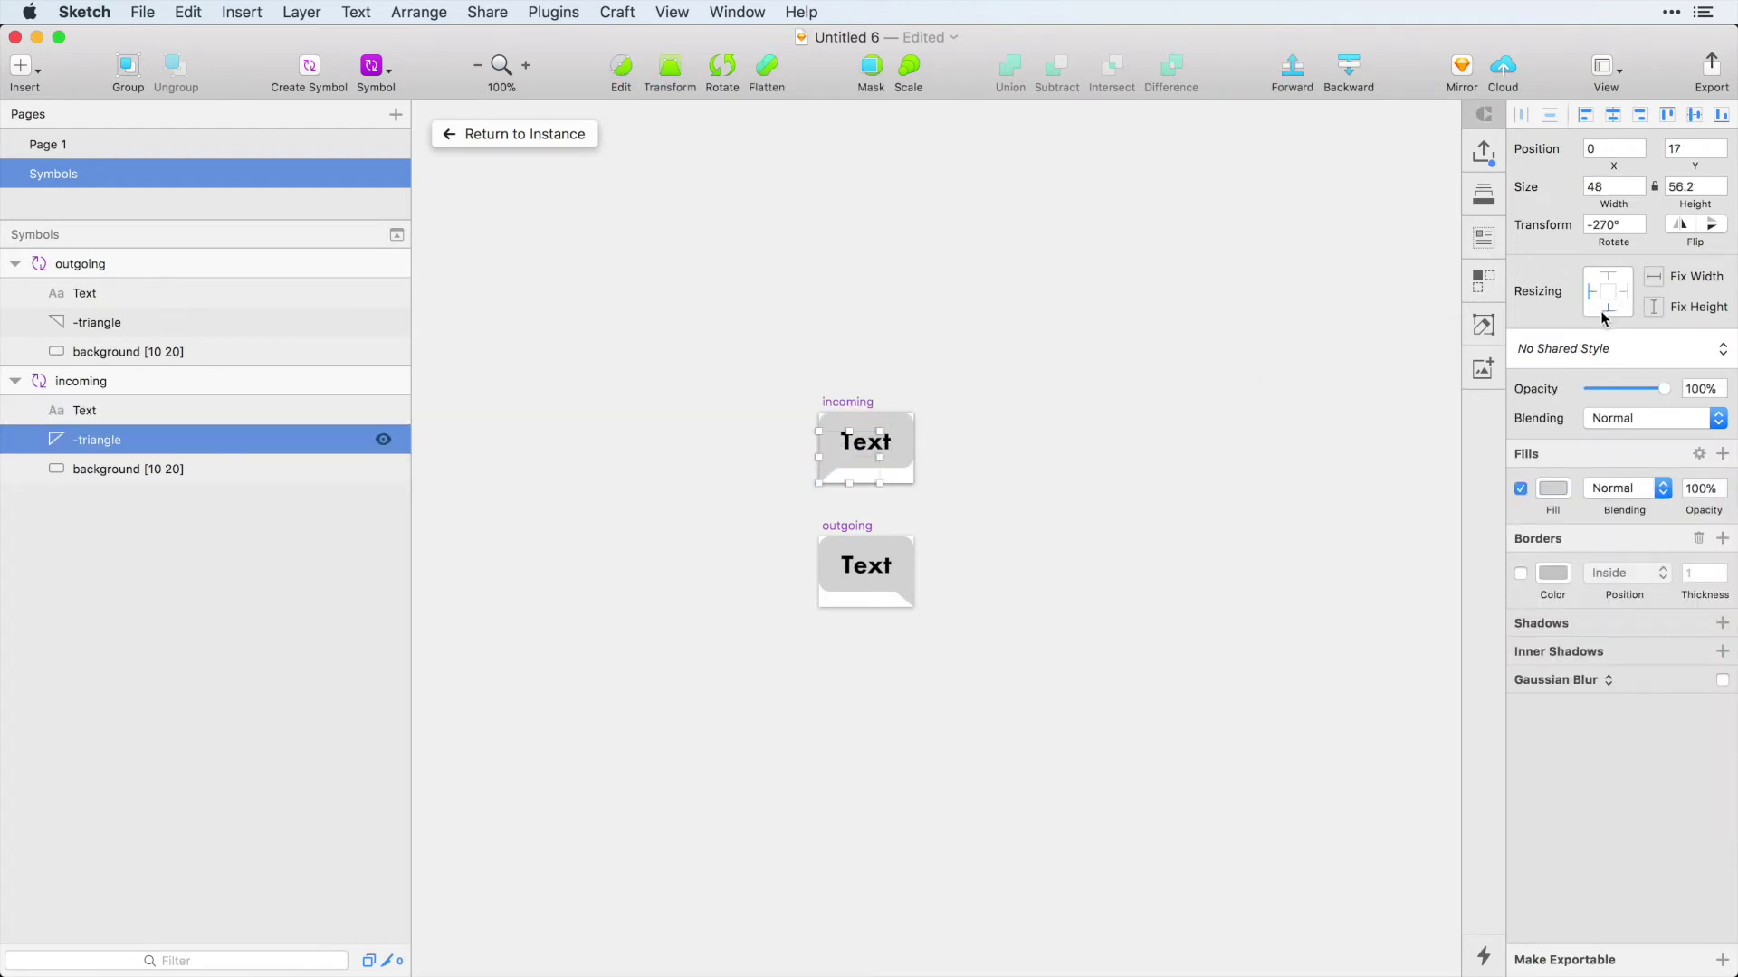
click(788, 520)
click(913, 604)
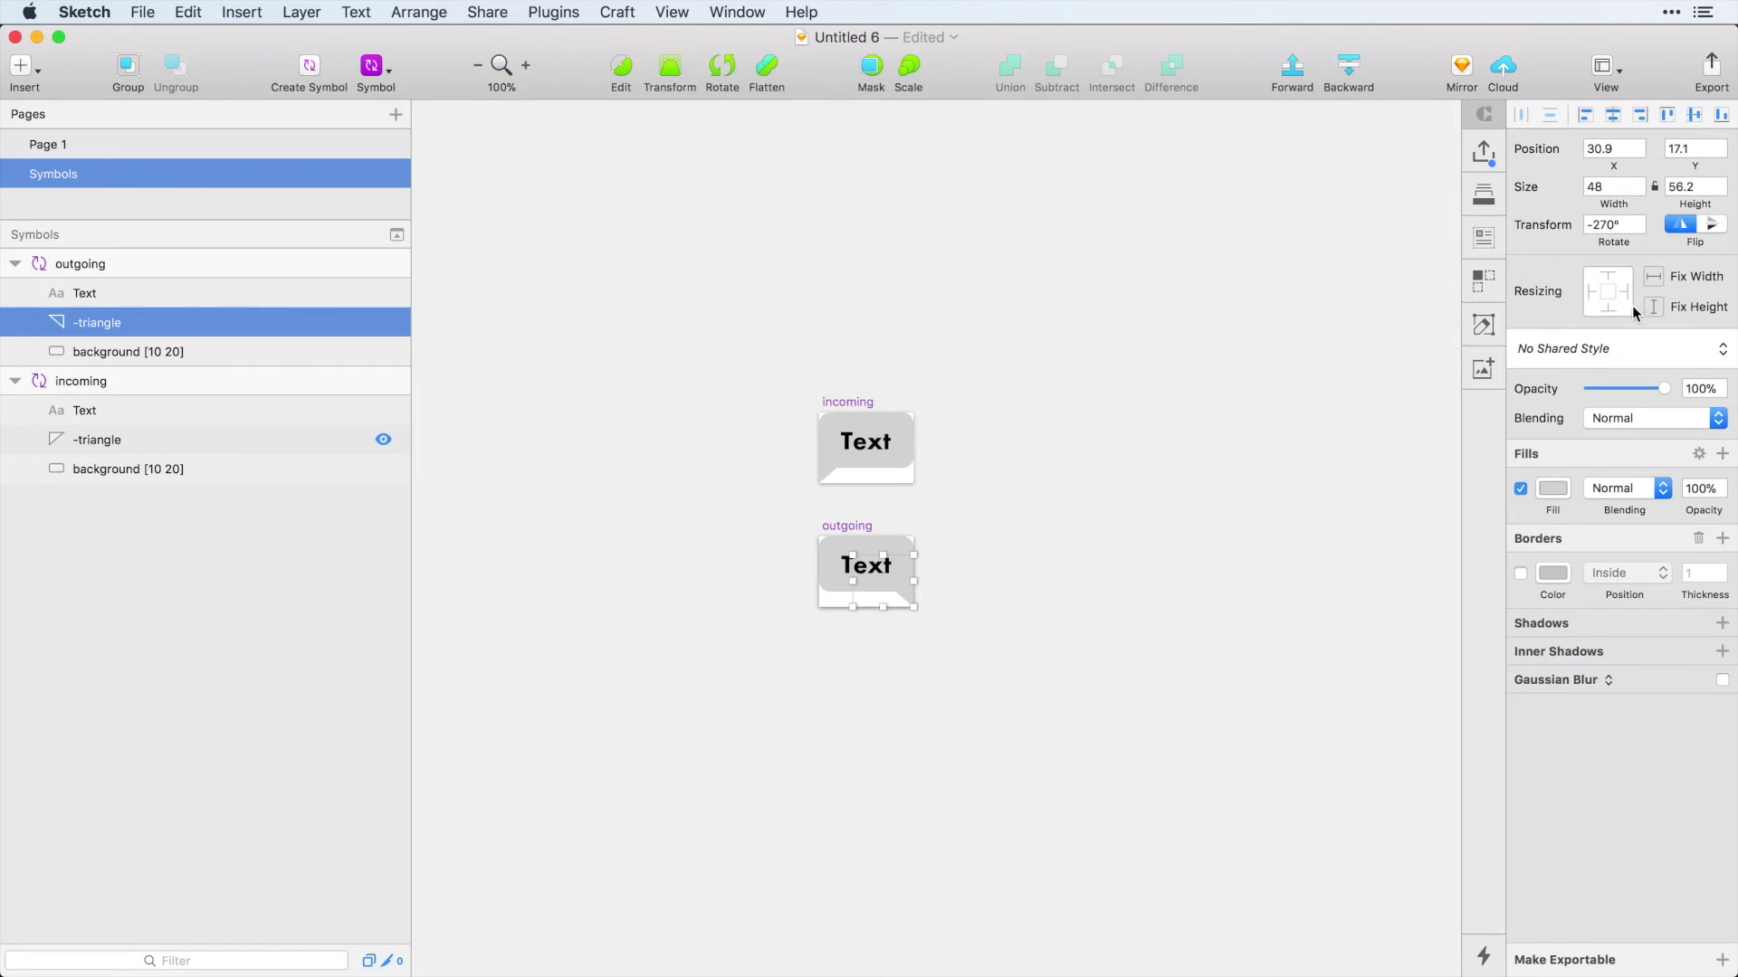
click(914, 492)
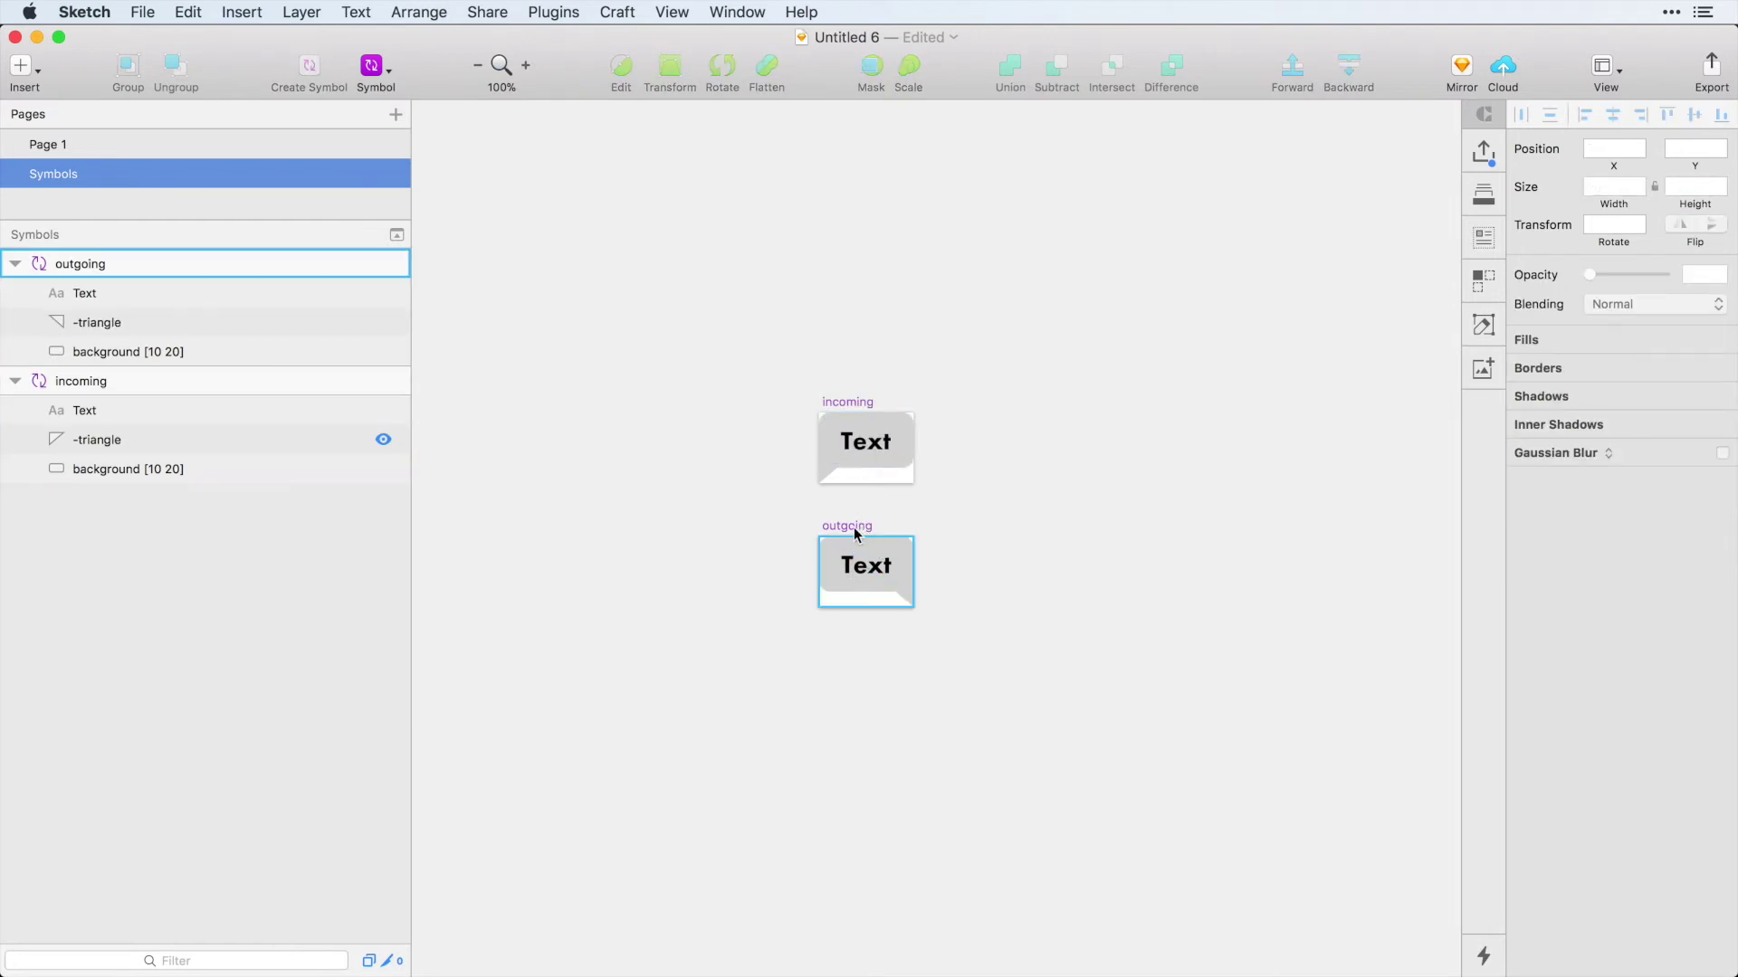
click(829, 561)
shift+click(907, 606)
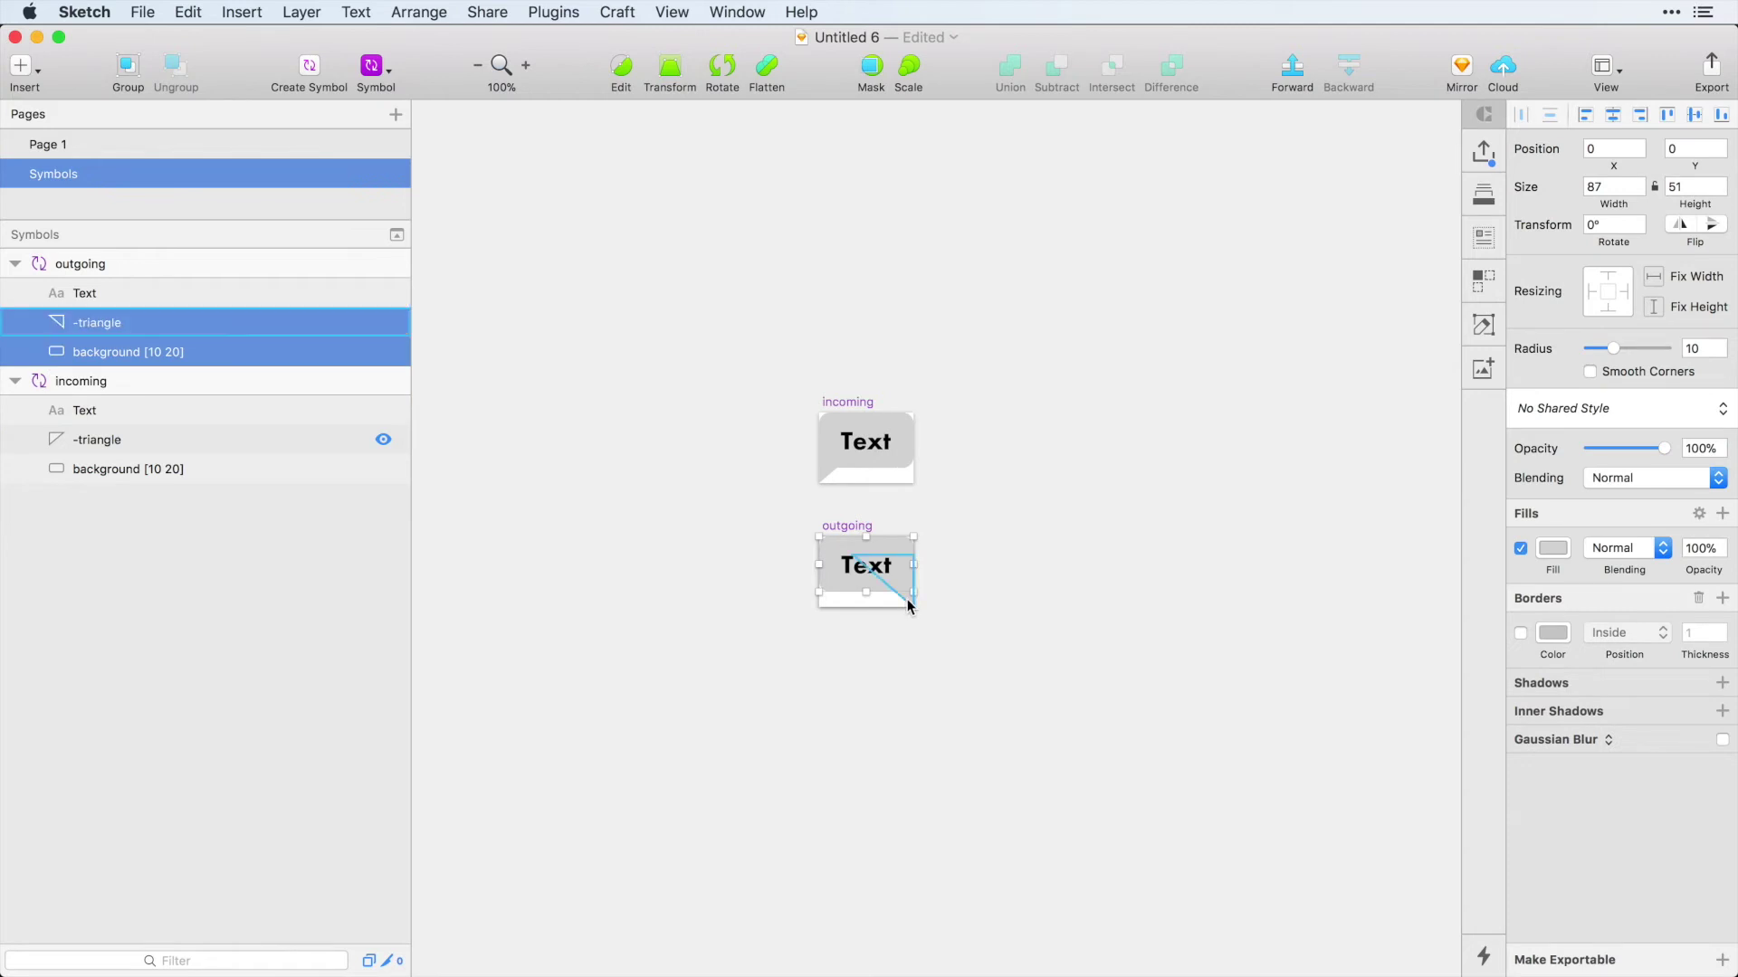
Fill the outgoing bubble blue (4A90E2) with white text, then return to Page 1.
click(1553, 548)
click(1522, 954)
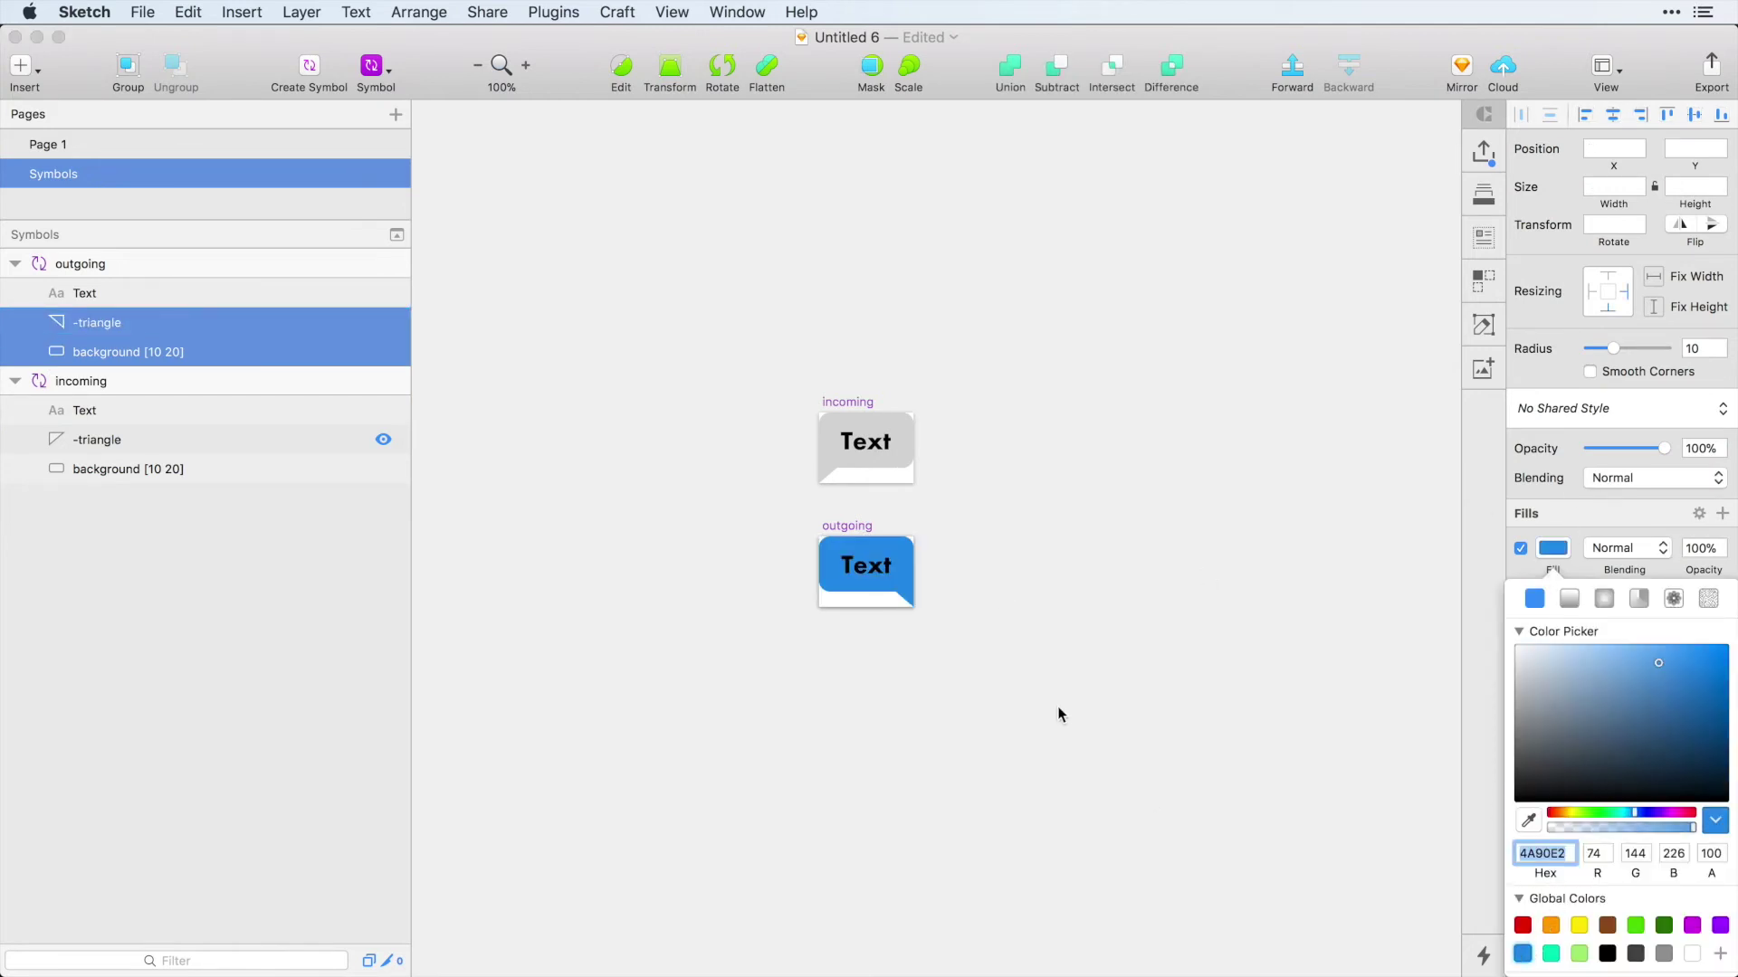
click(893, 578)
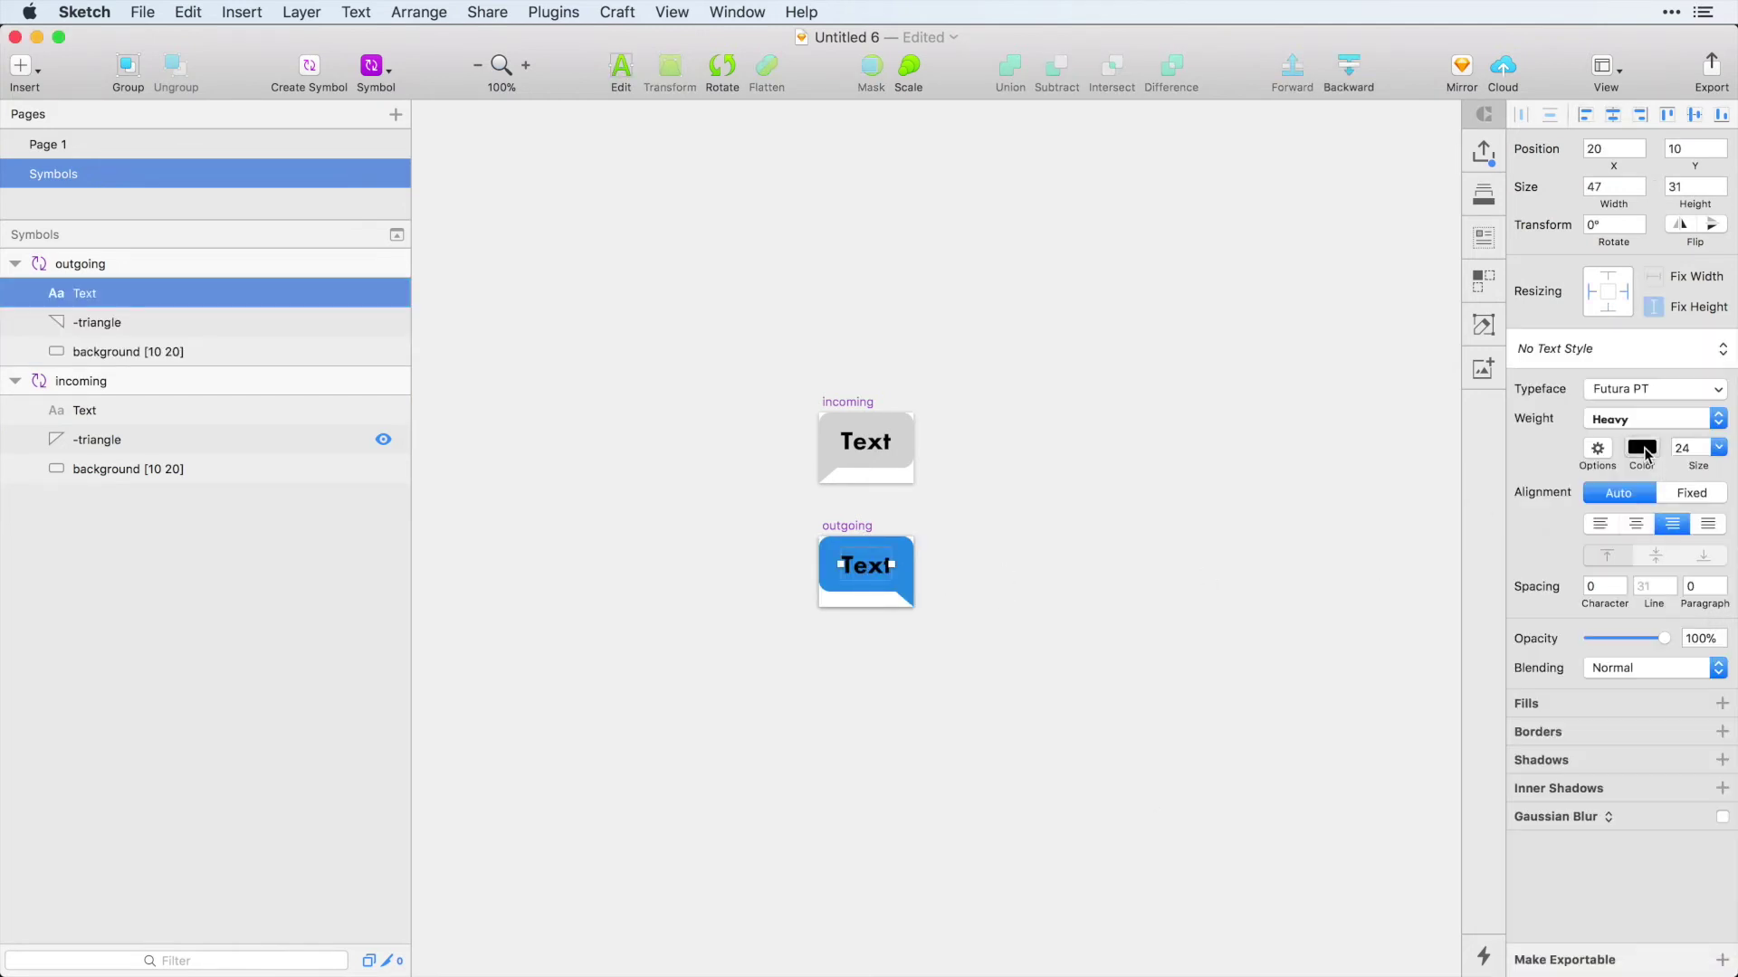
click(1646, 455)
drag(1504, 584, 1439, 389)
click(1131, 396)
click(1157, 403)
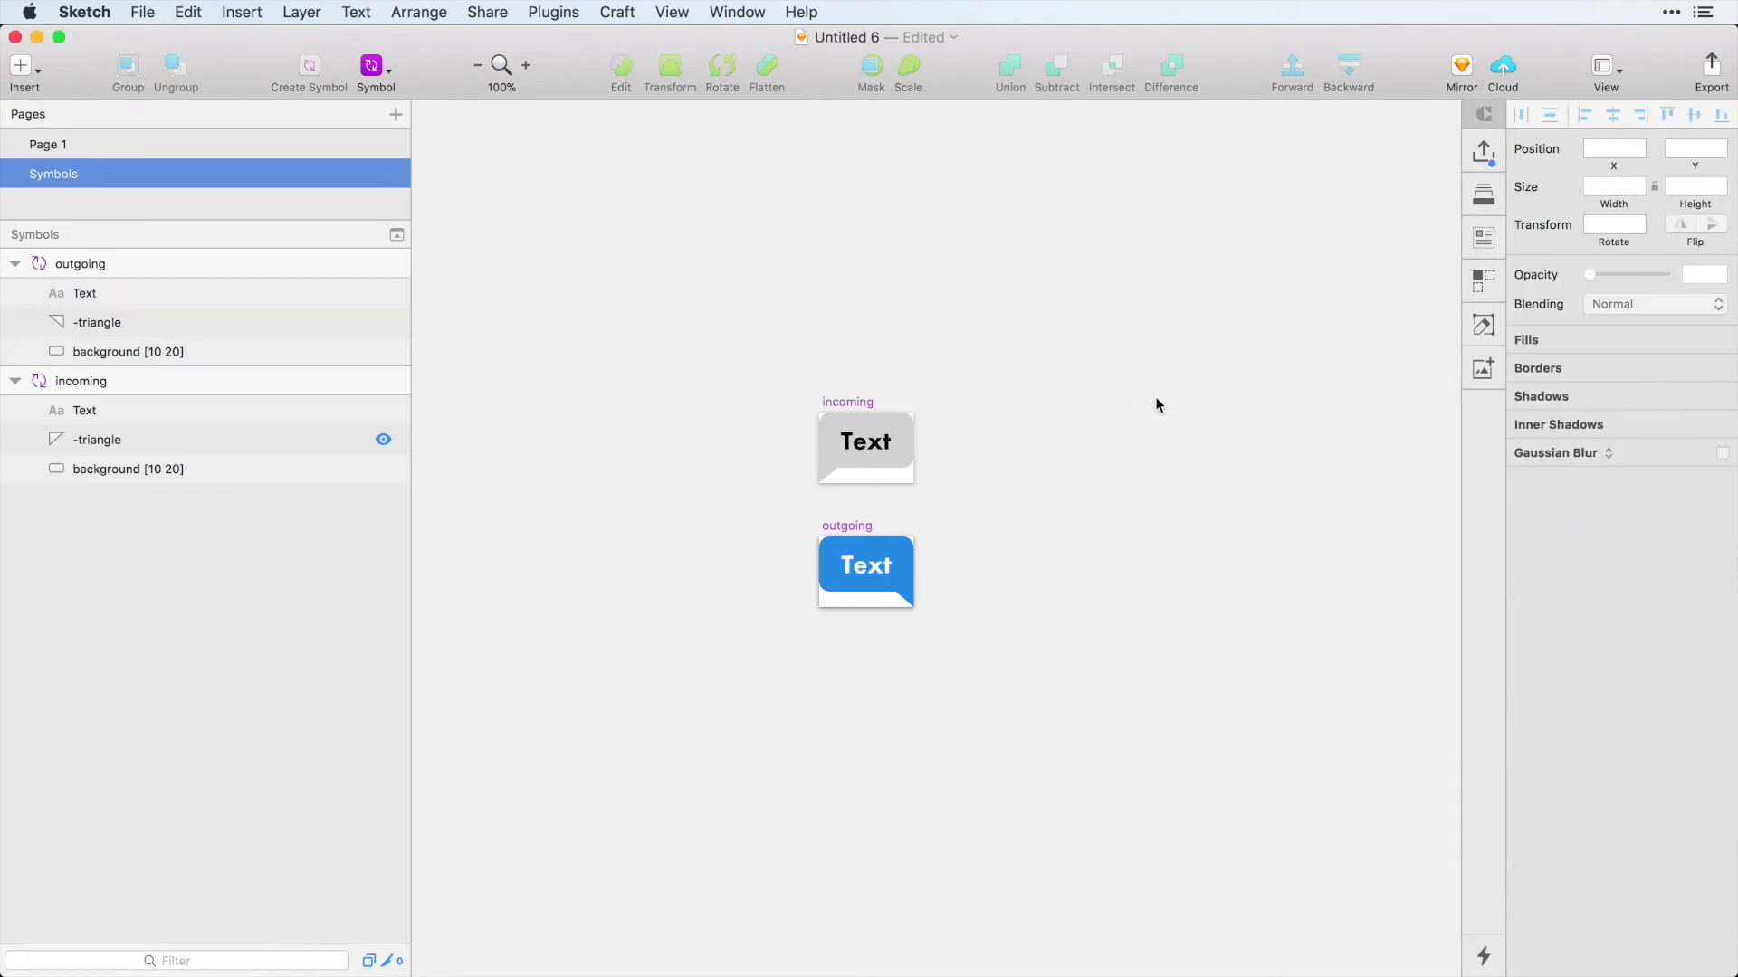
click(83, 148)
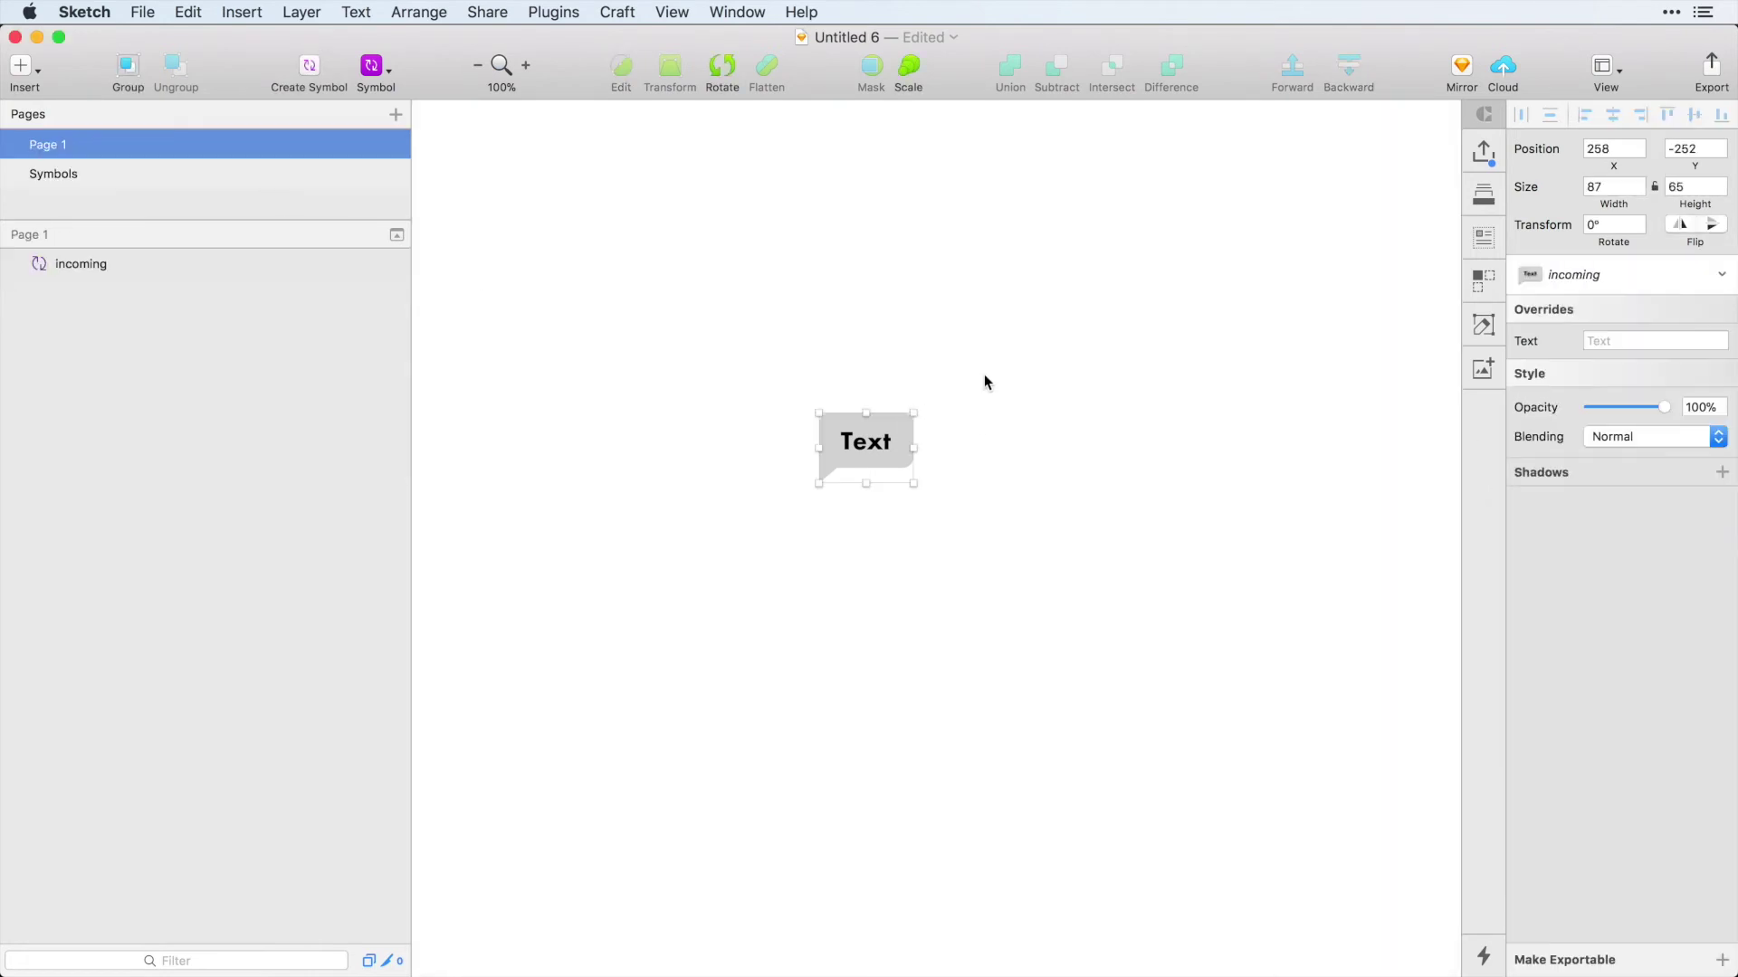
click(875, 456)
Duplicate the grey bubble, swap the copy to the outgoing symbol, and place it below-right.
drag(874, 455, 817, 432)
click(1593, 274)
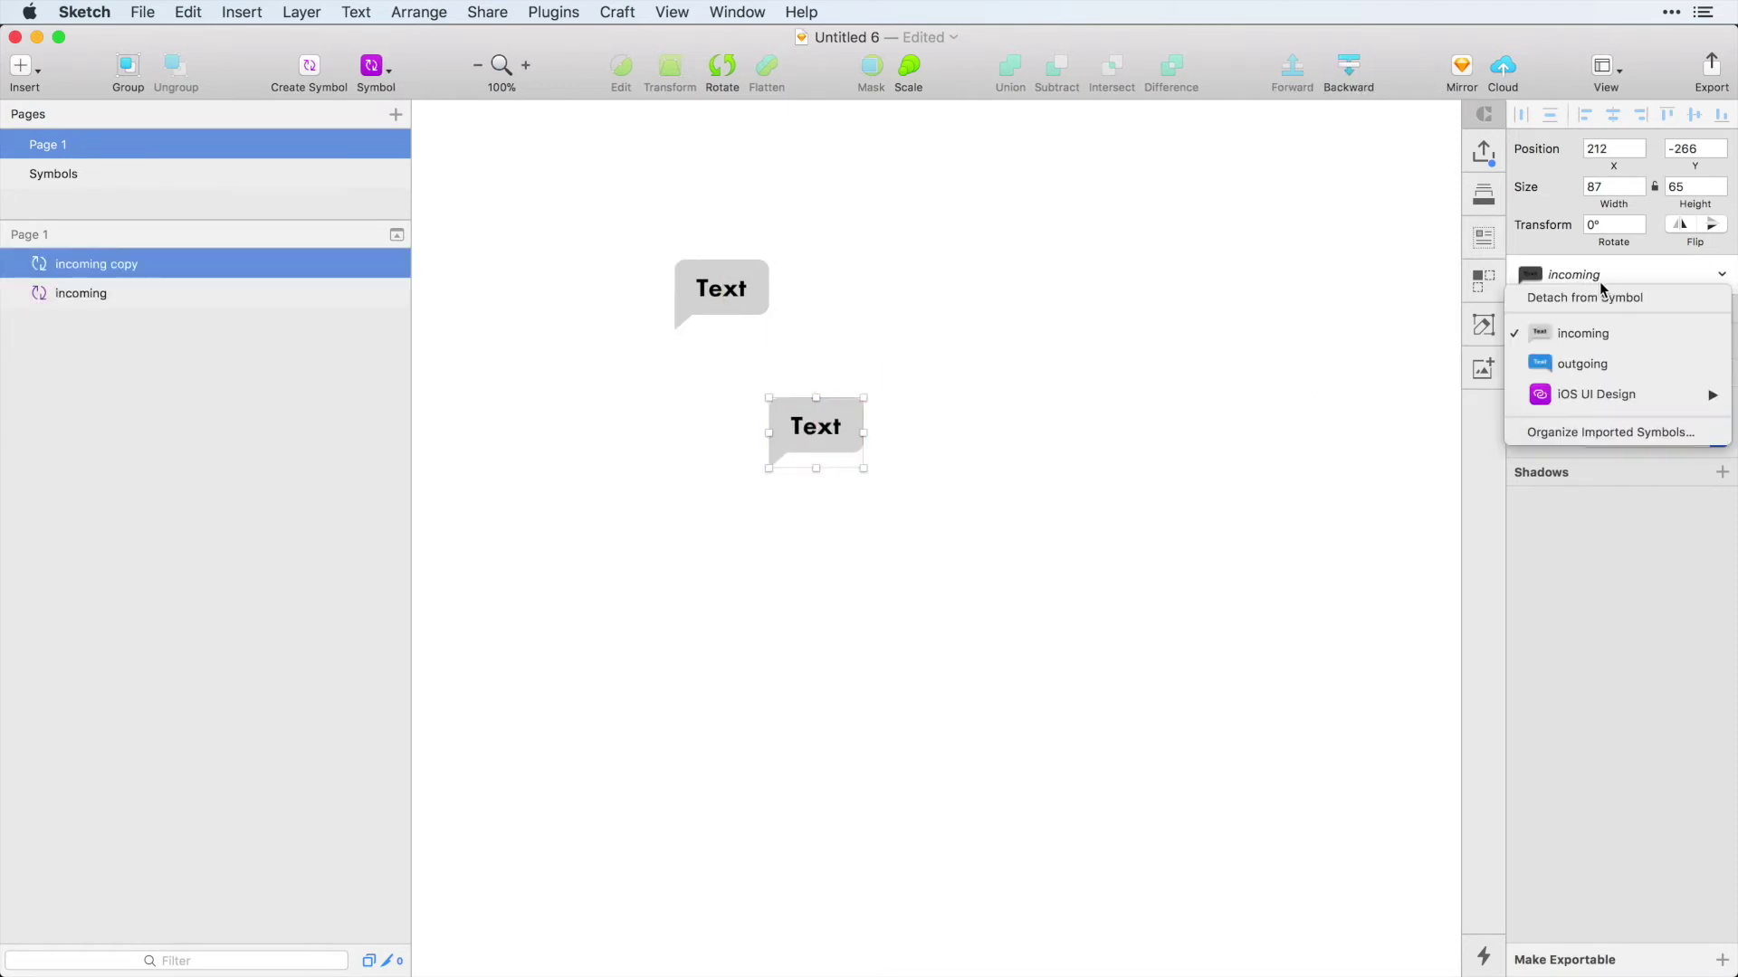
click(1578, 365)
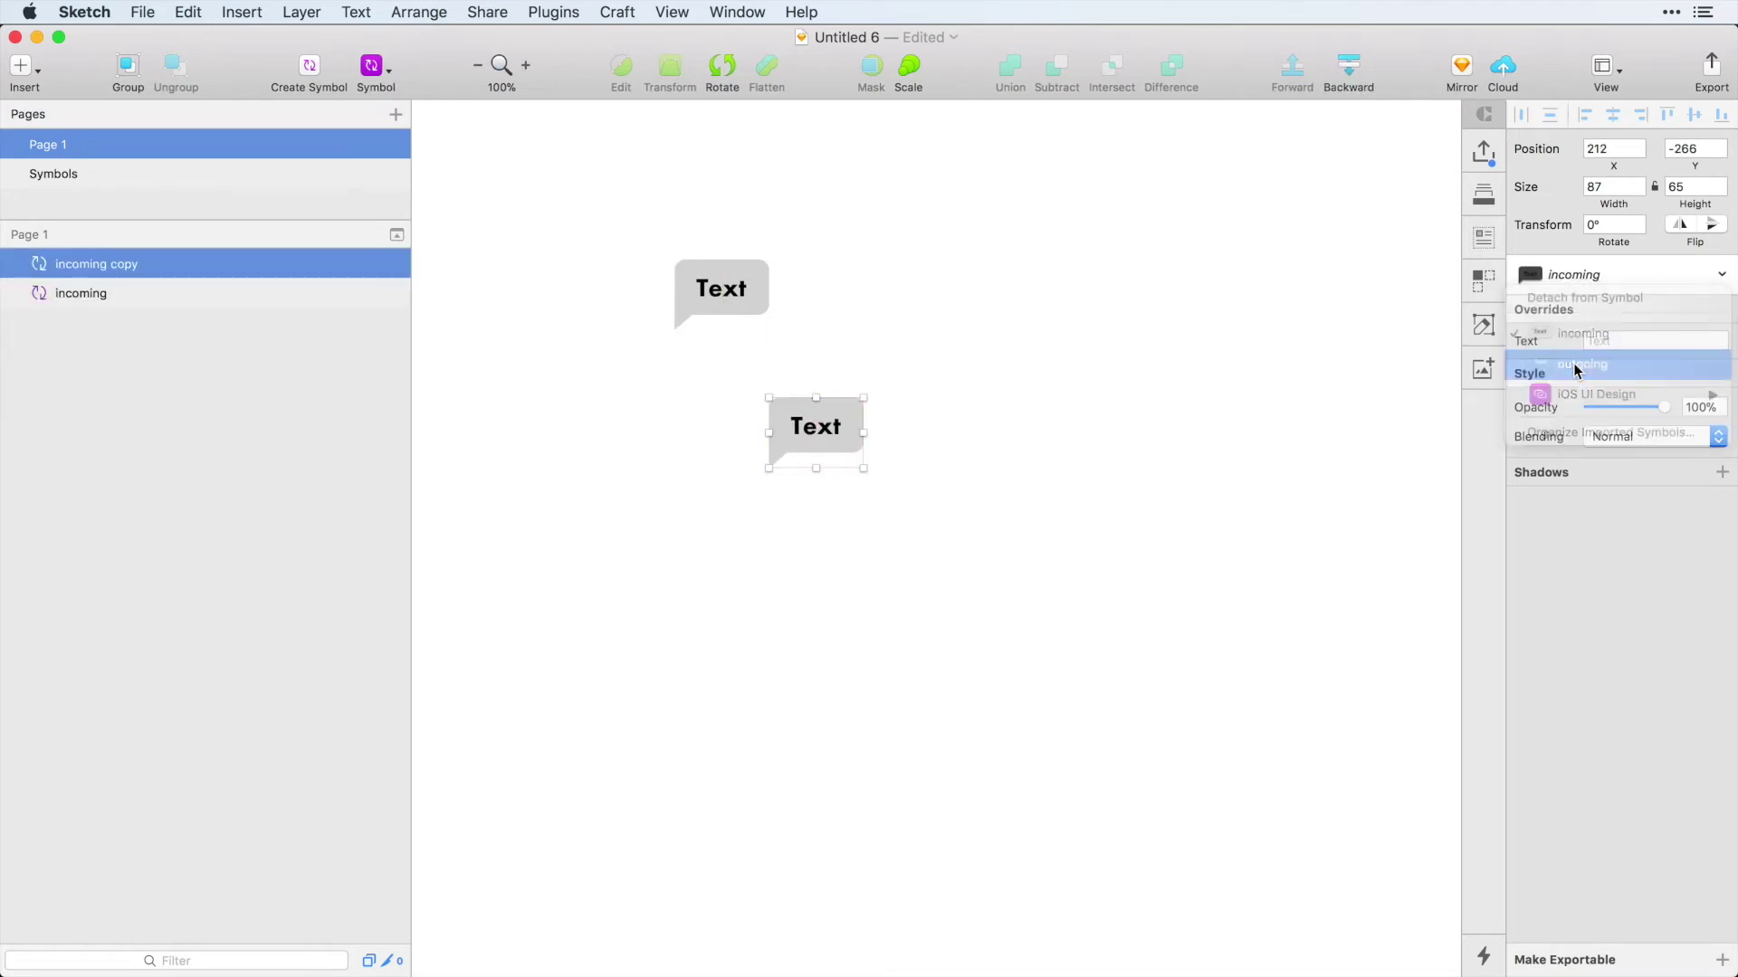
click(1180, 266)
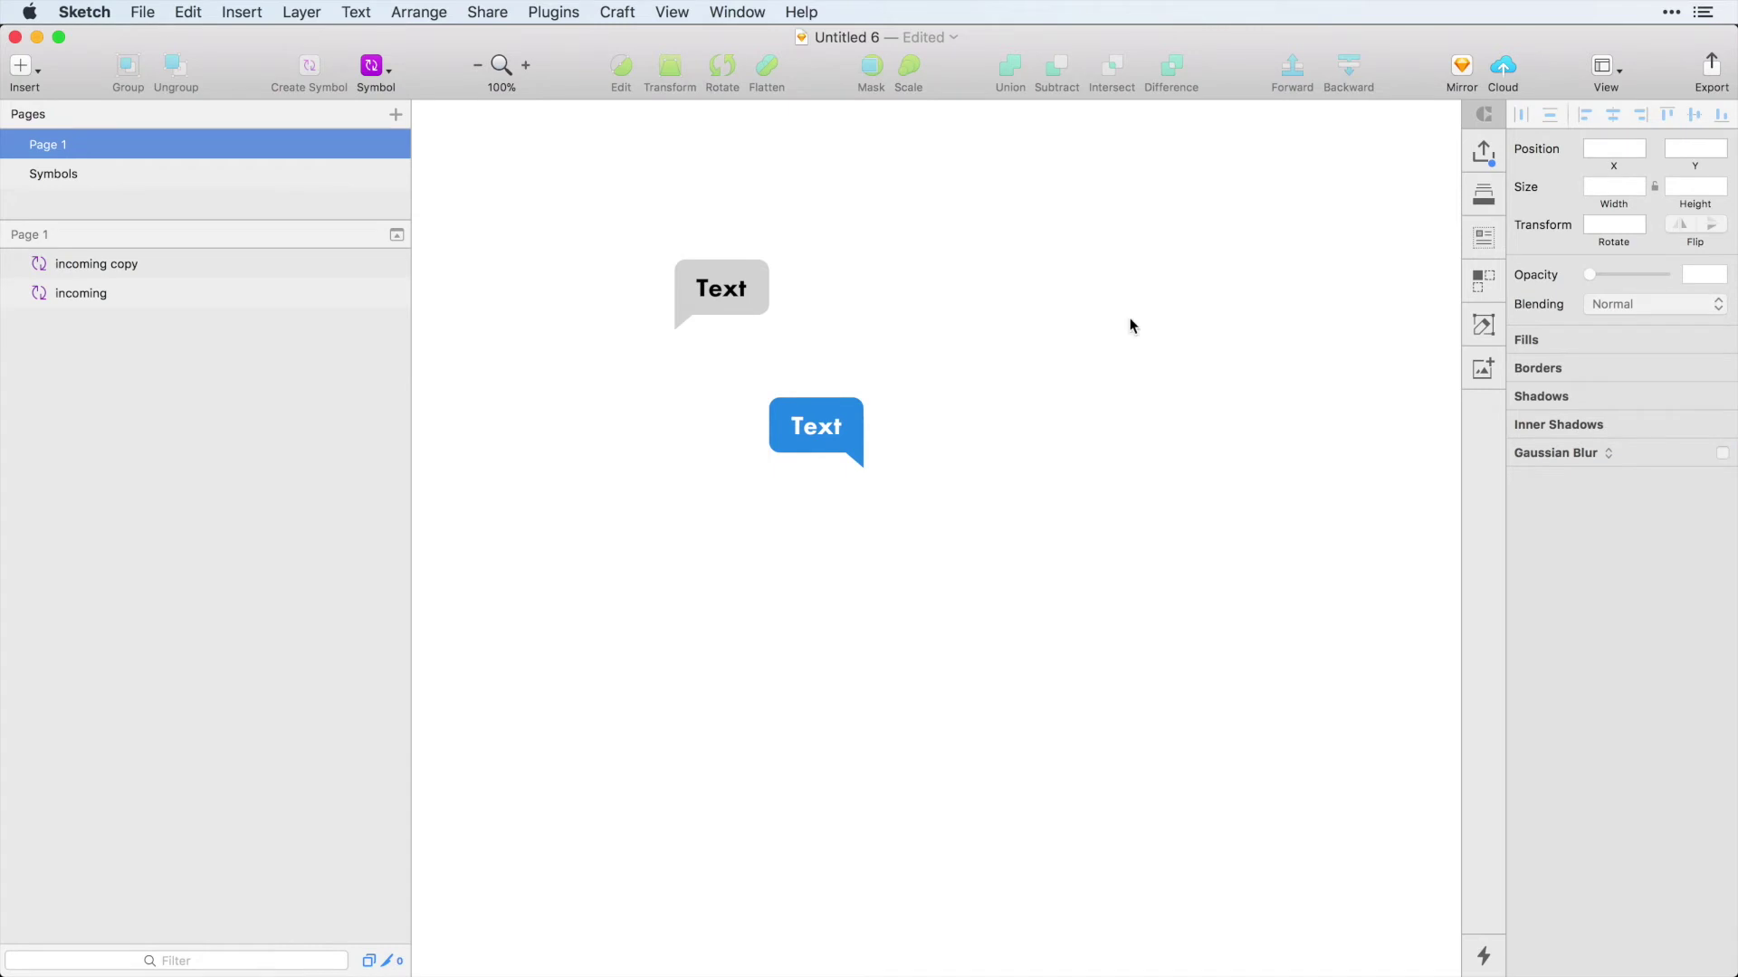
drag(815, 431, 912, 409)
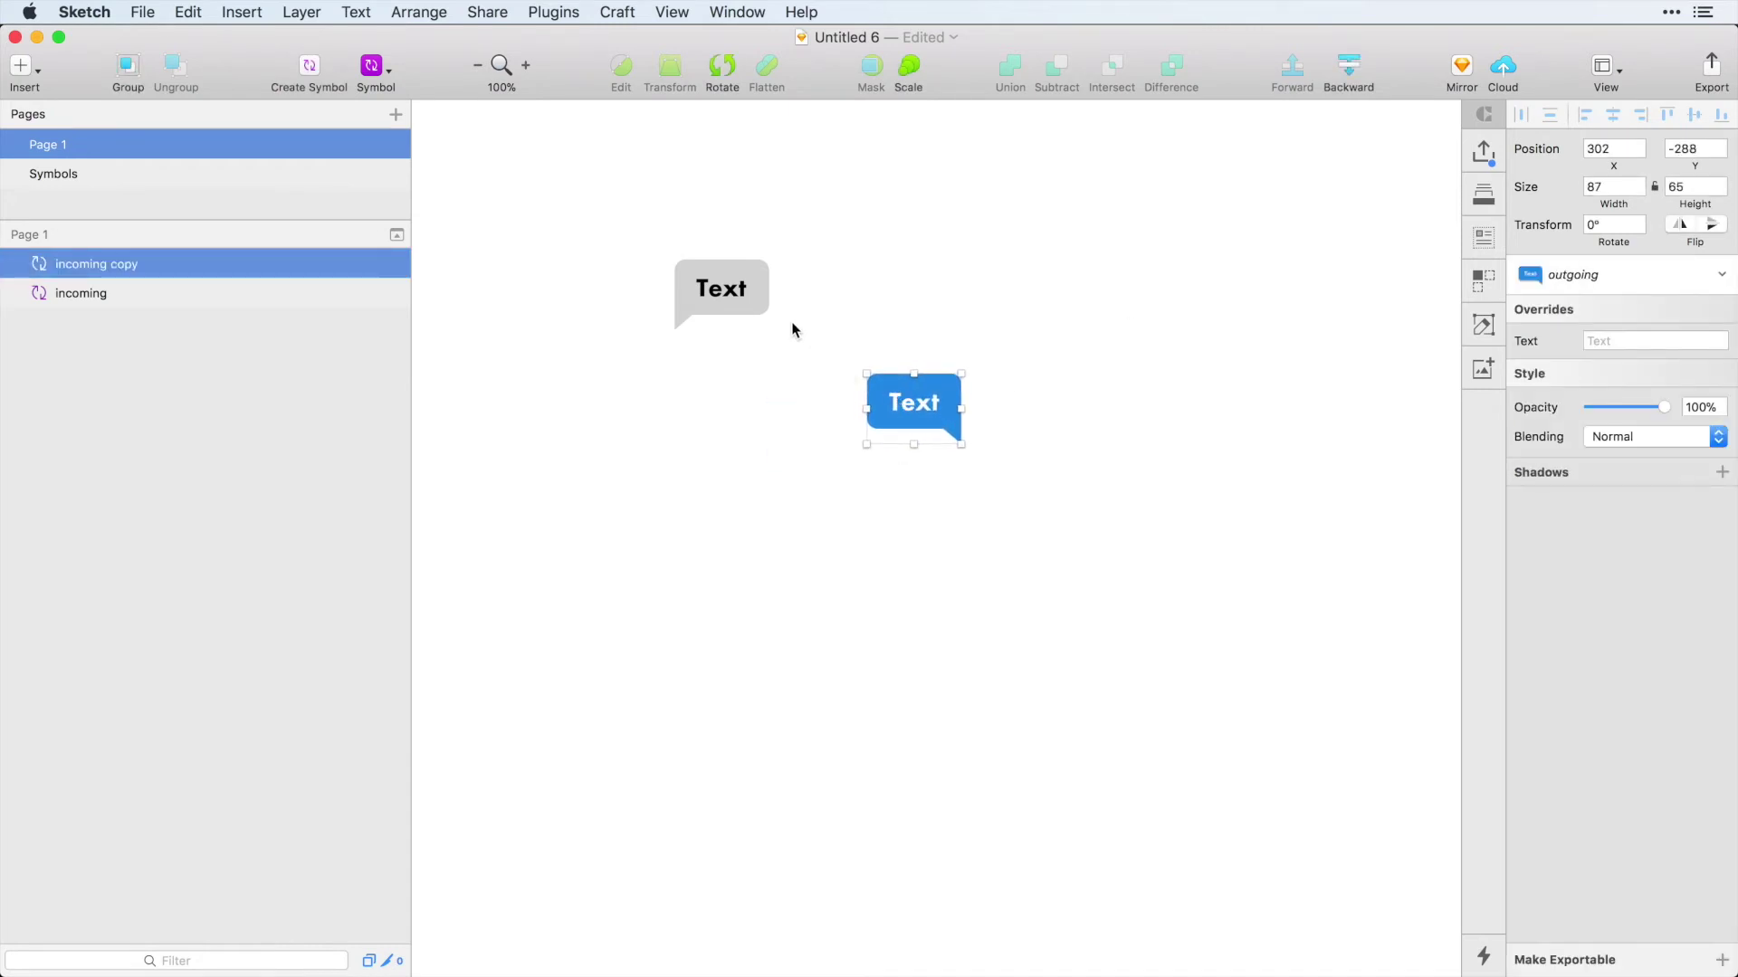
Set the grey bubble's message to 'Hi my name is' followed by a name.
click(735, 308)
click(1603, 341)
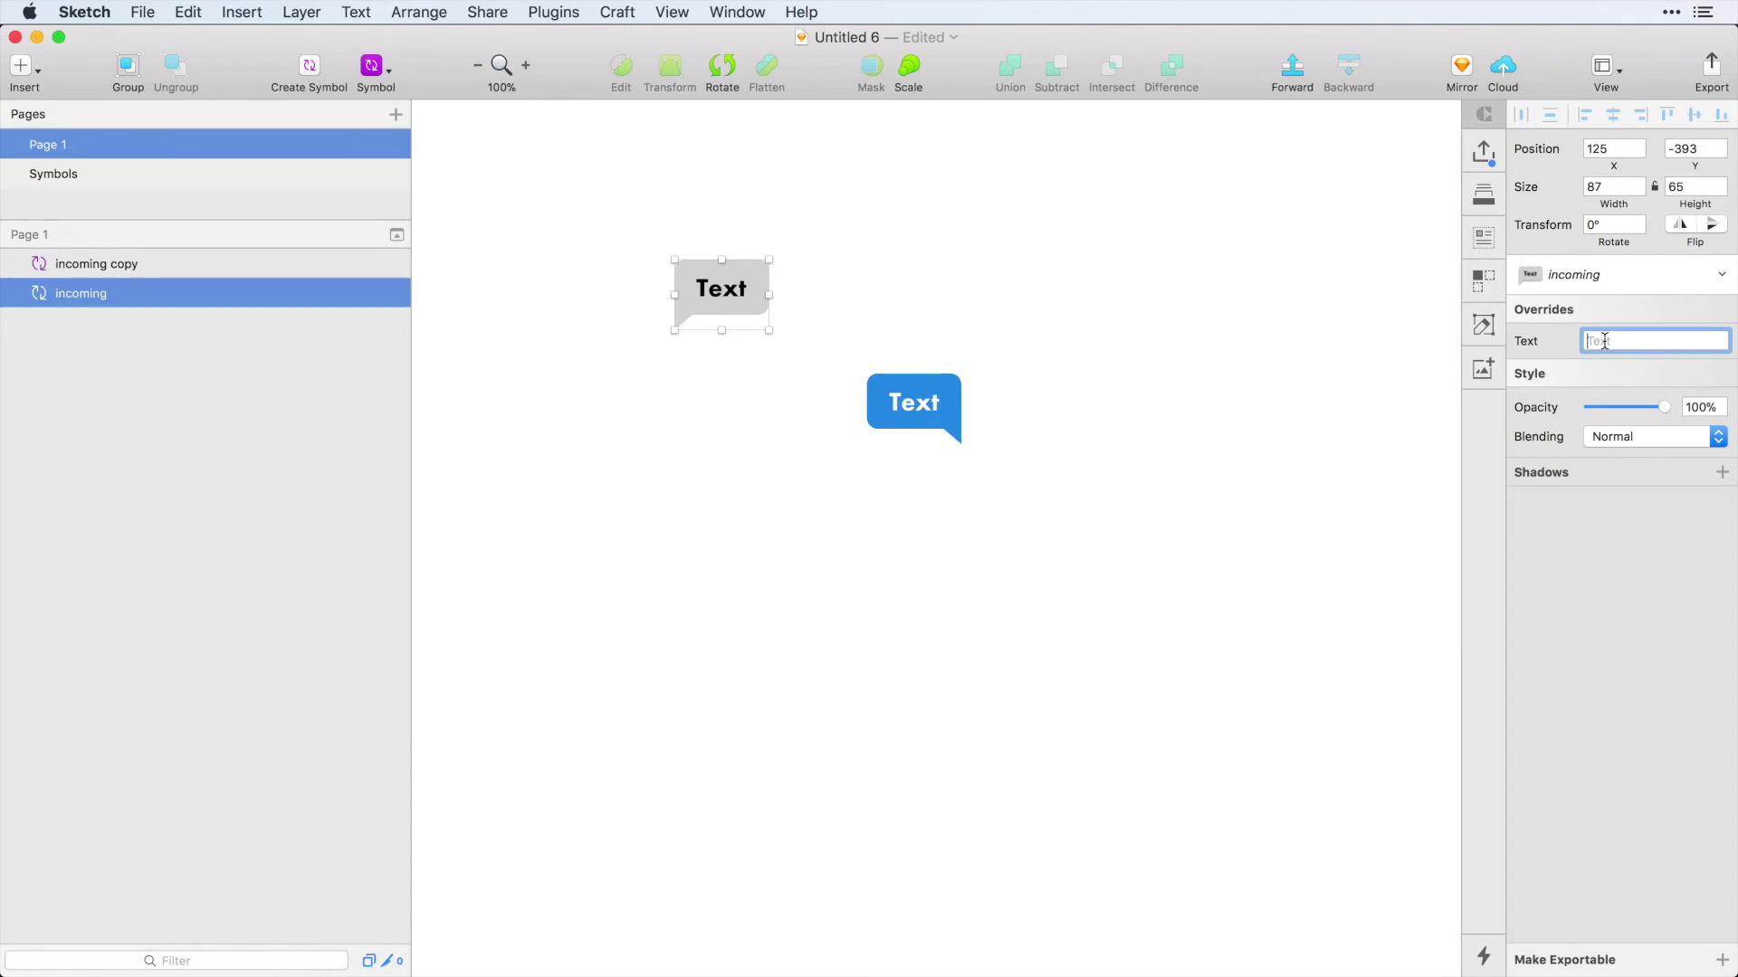
text(Hi my name is Caleb)
click(928, 563)
click(914, 403)
click(1176, 384)
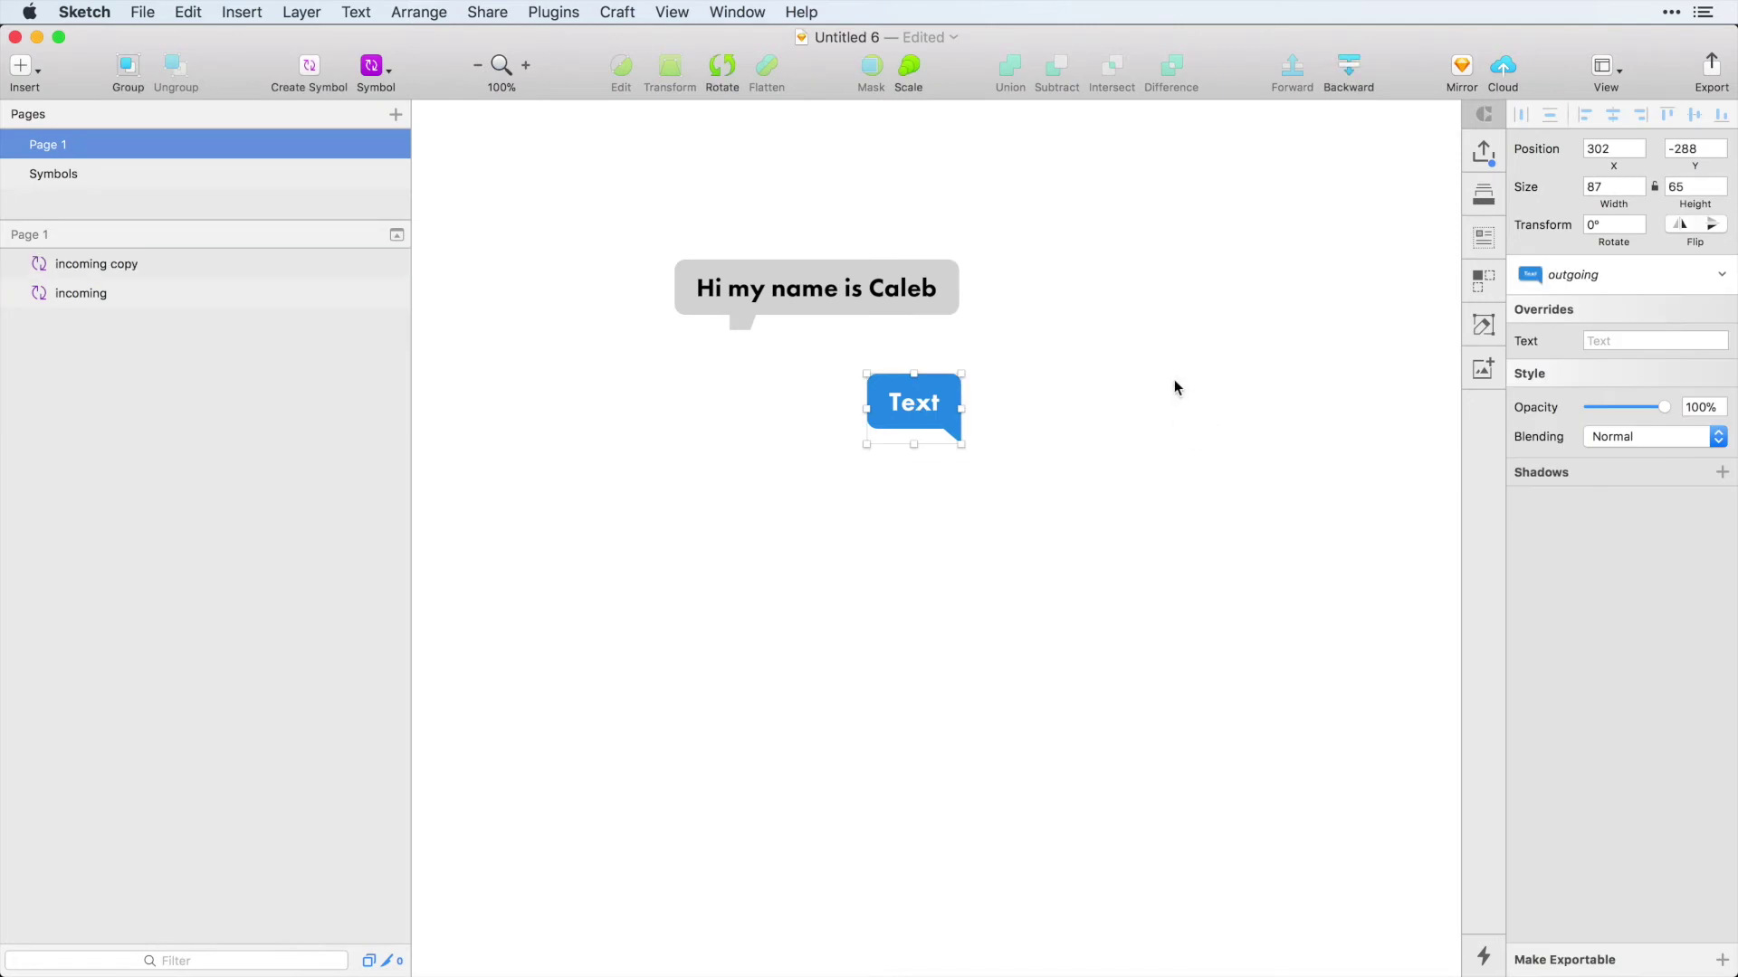
Fix the width and height of the incoming bubble's tail triangle in its symbol master.
double_click(747, 317)
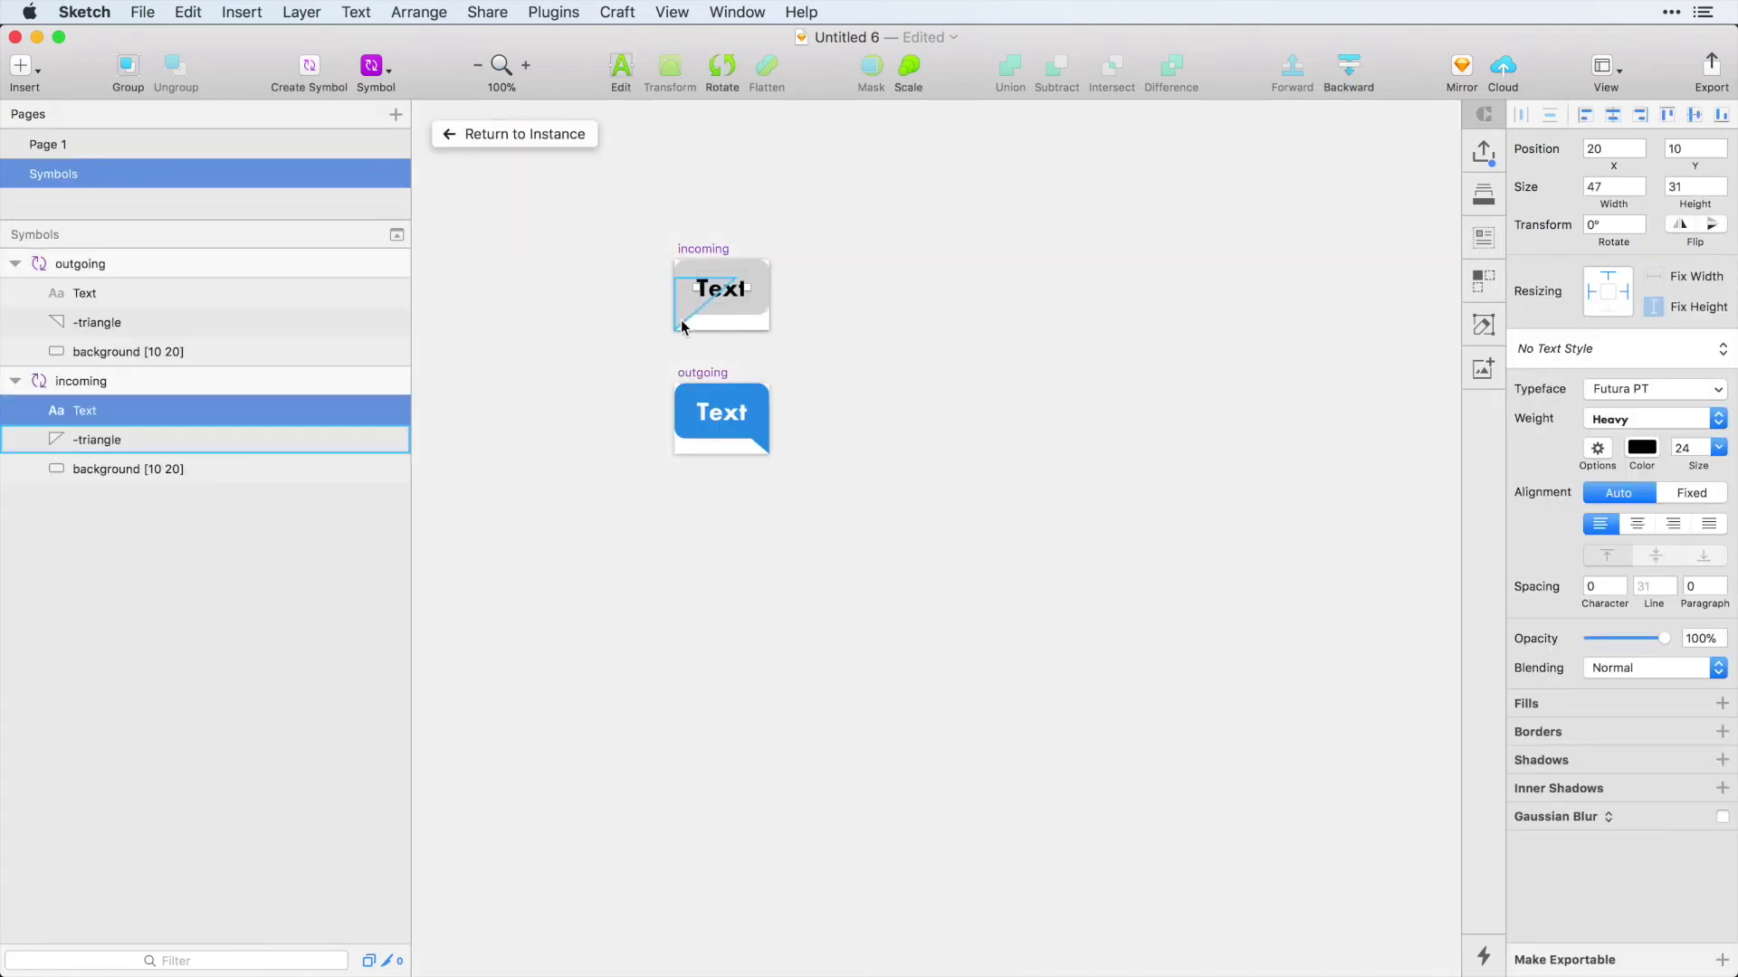
click(683, 326)
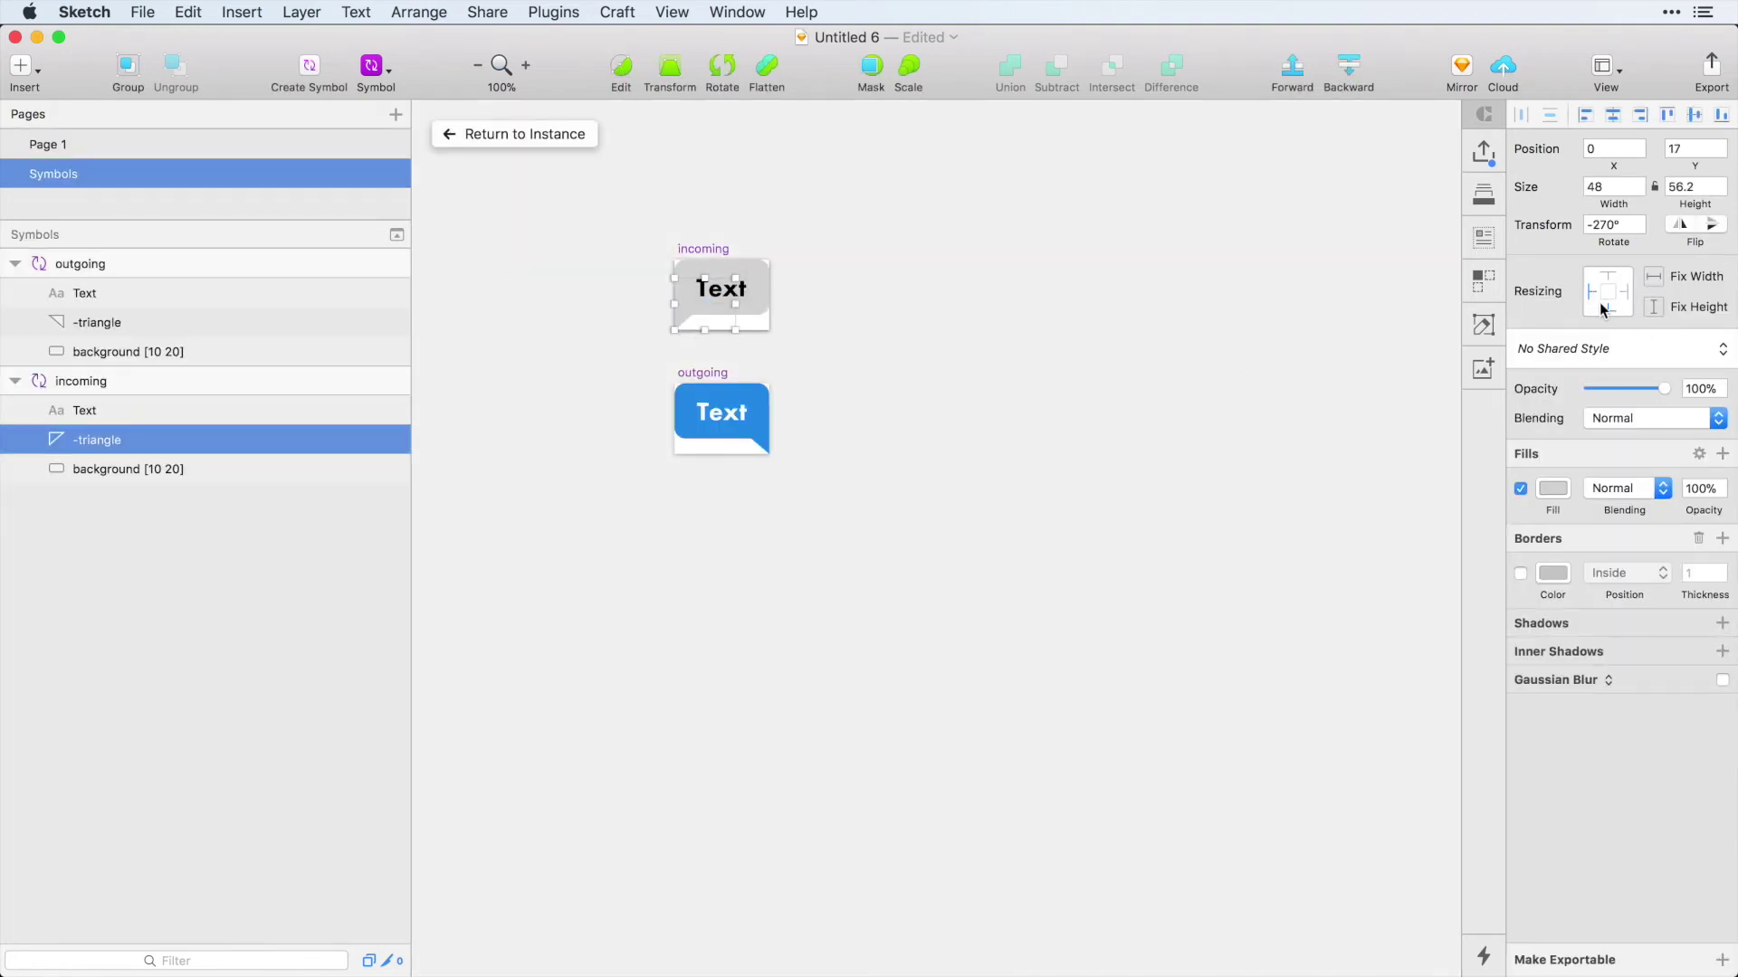
click(1653, 278)
click(1654, 307)
click(538, 134)
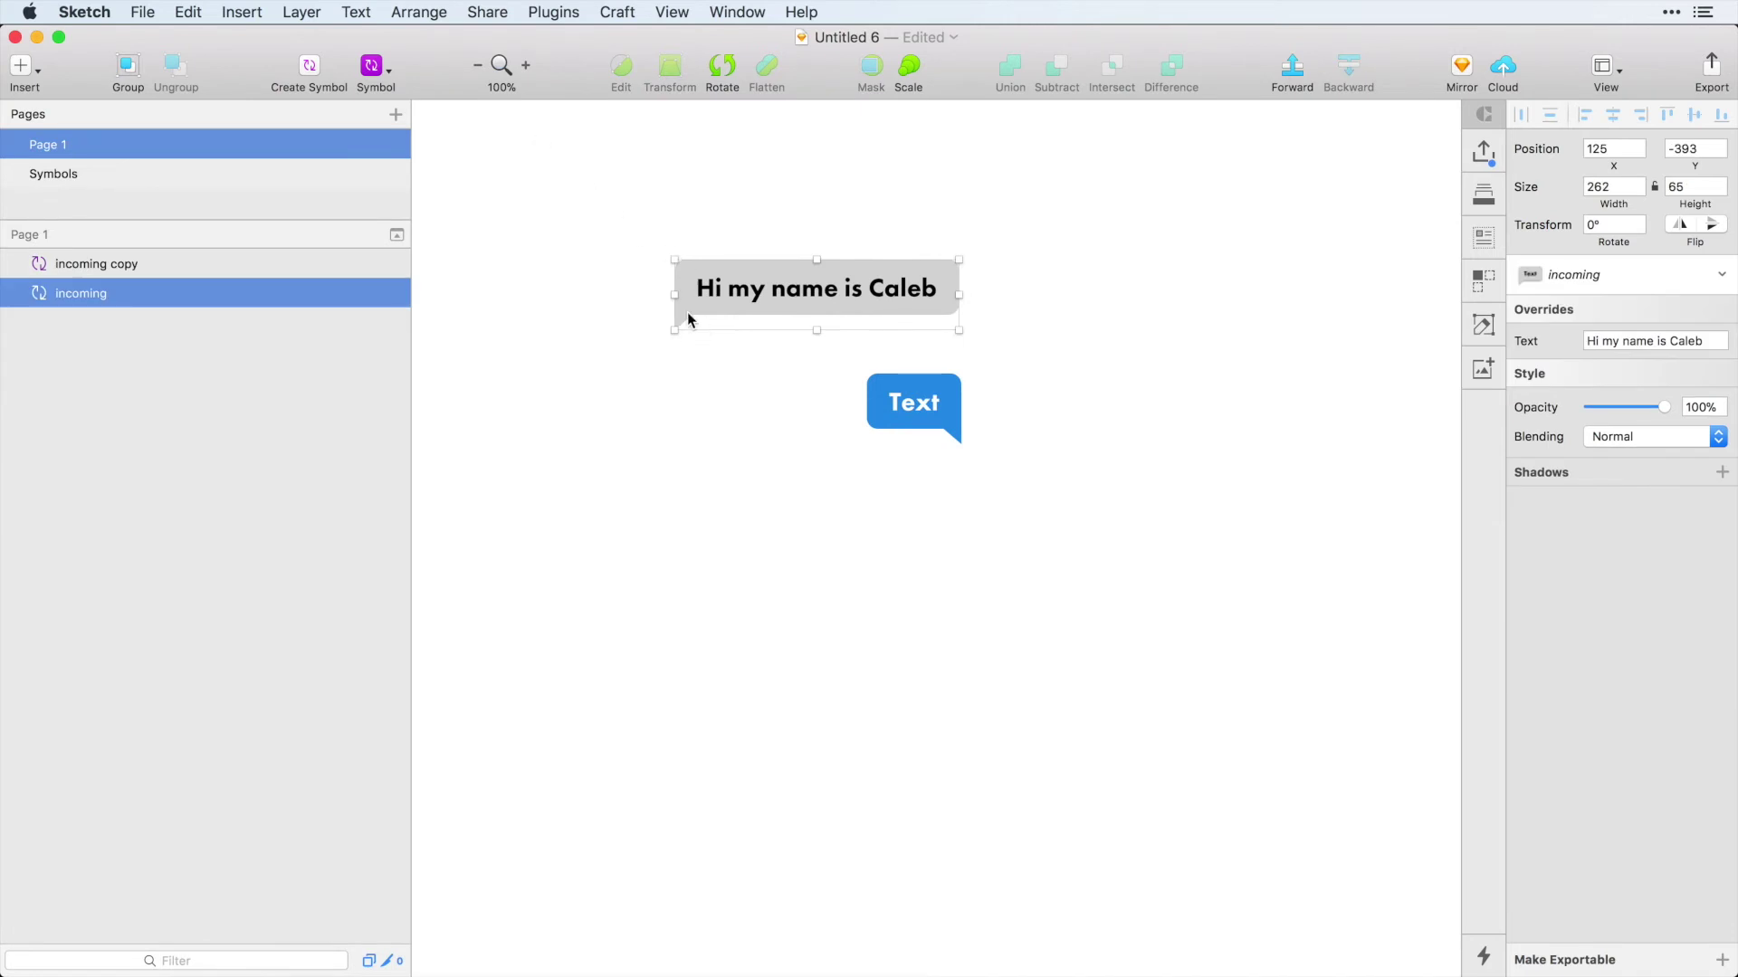
Fix the width and height of the outgoing bubble's tail triangle in its symbol master.
click(927, 403)
double_click(927, 402)
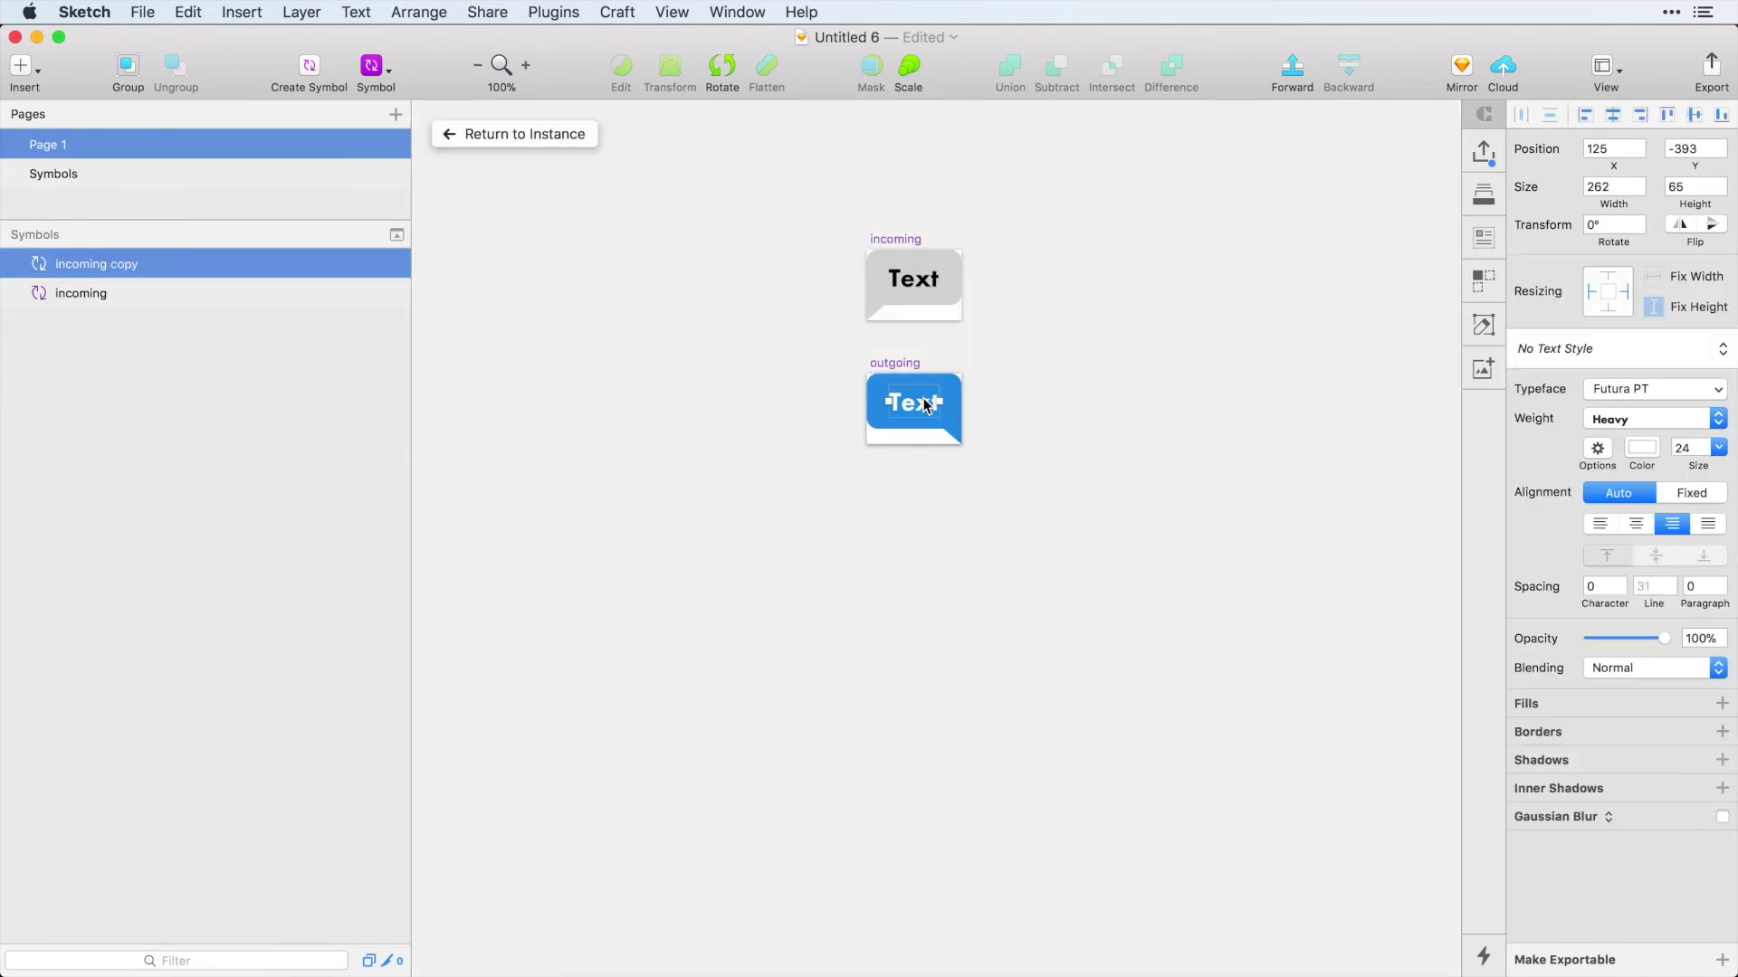
click(950, 434)
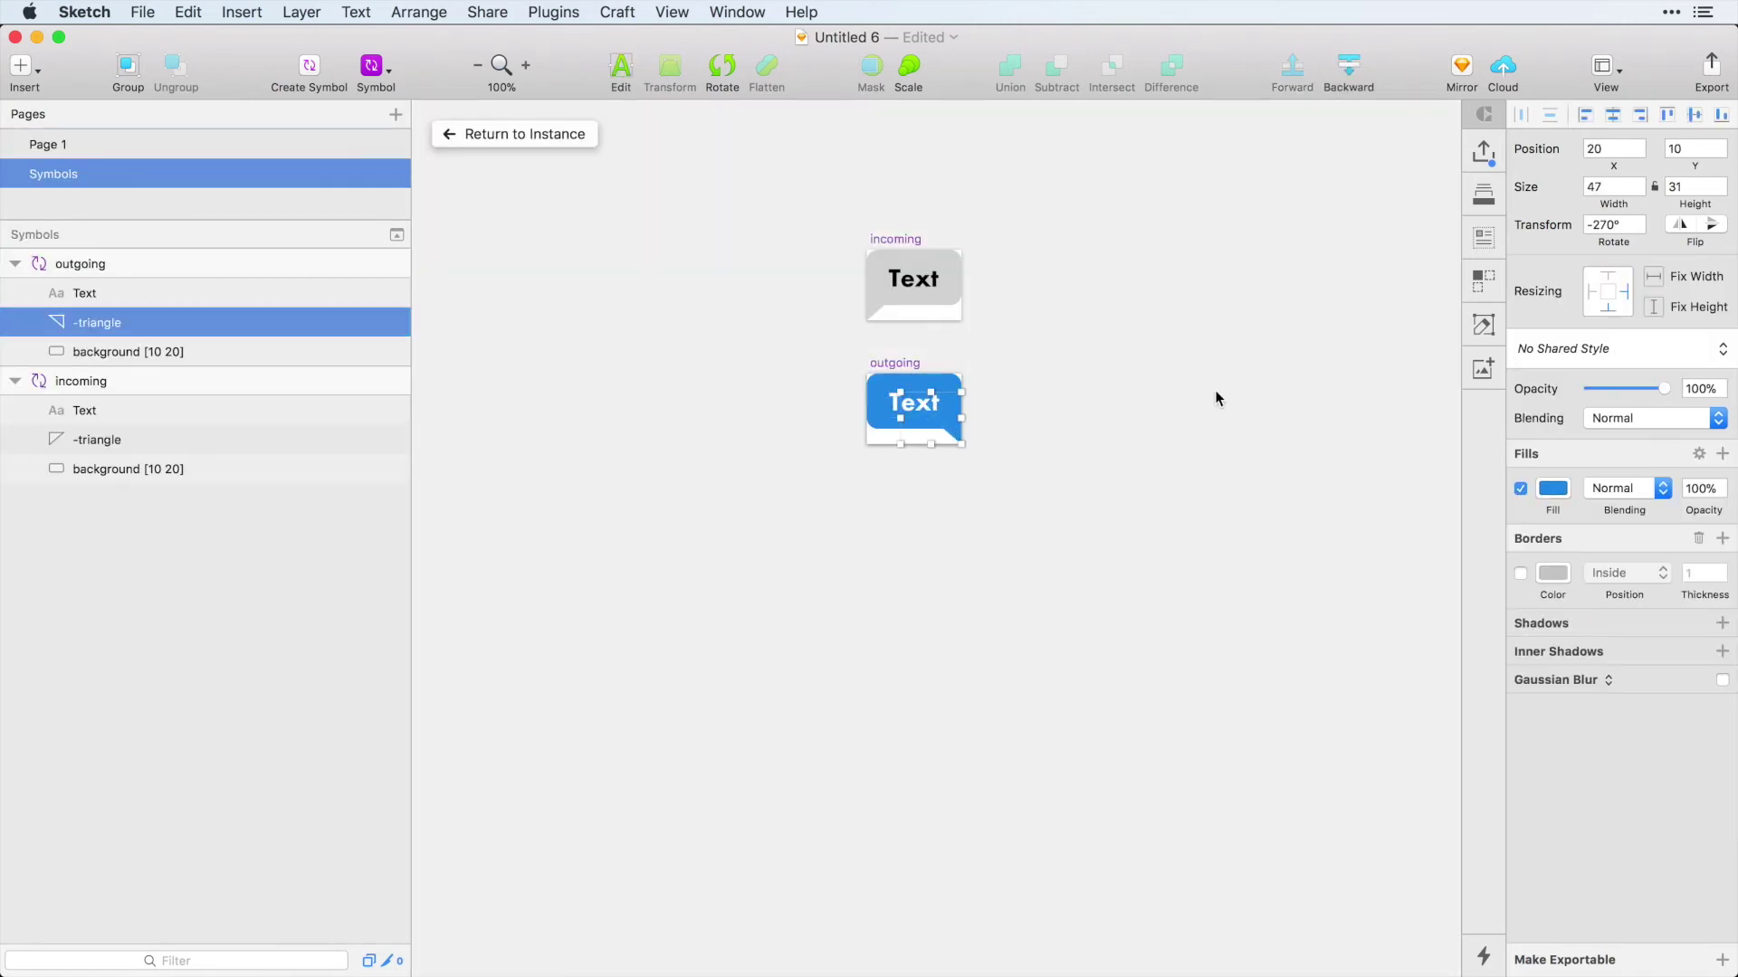
click(1653, 276)
click(1653, 307)
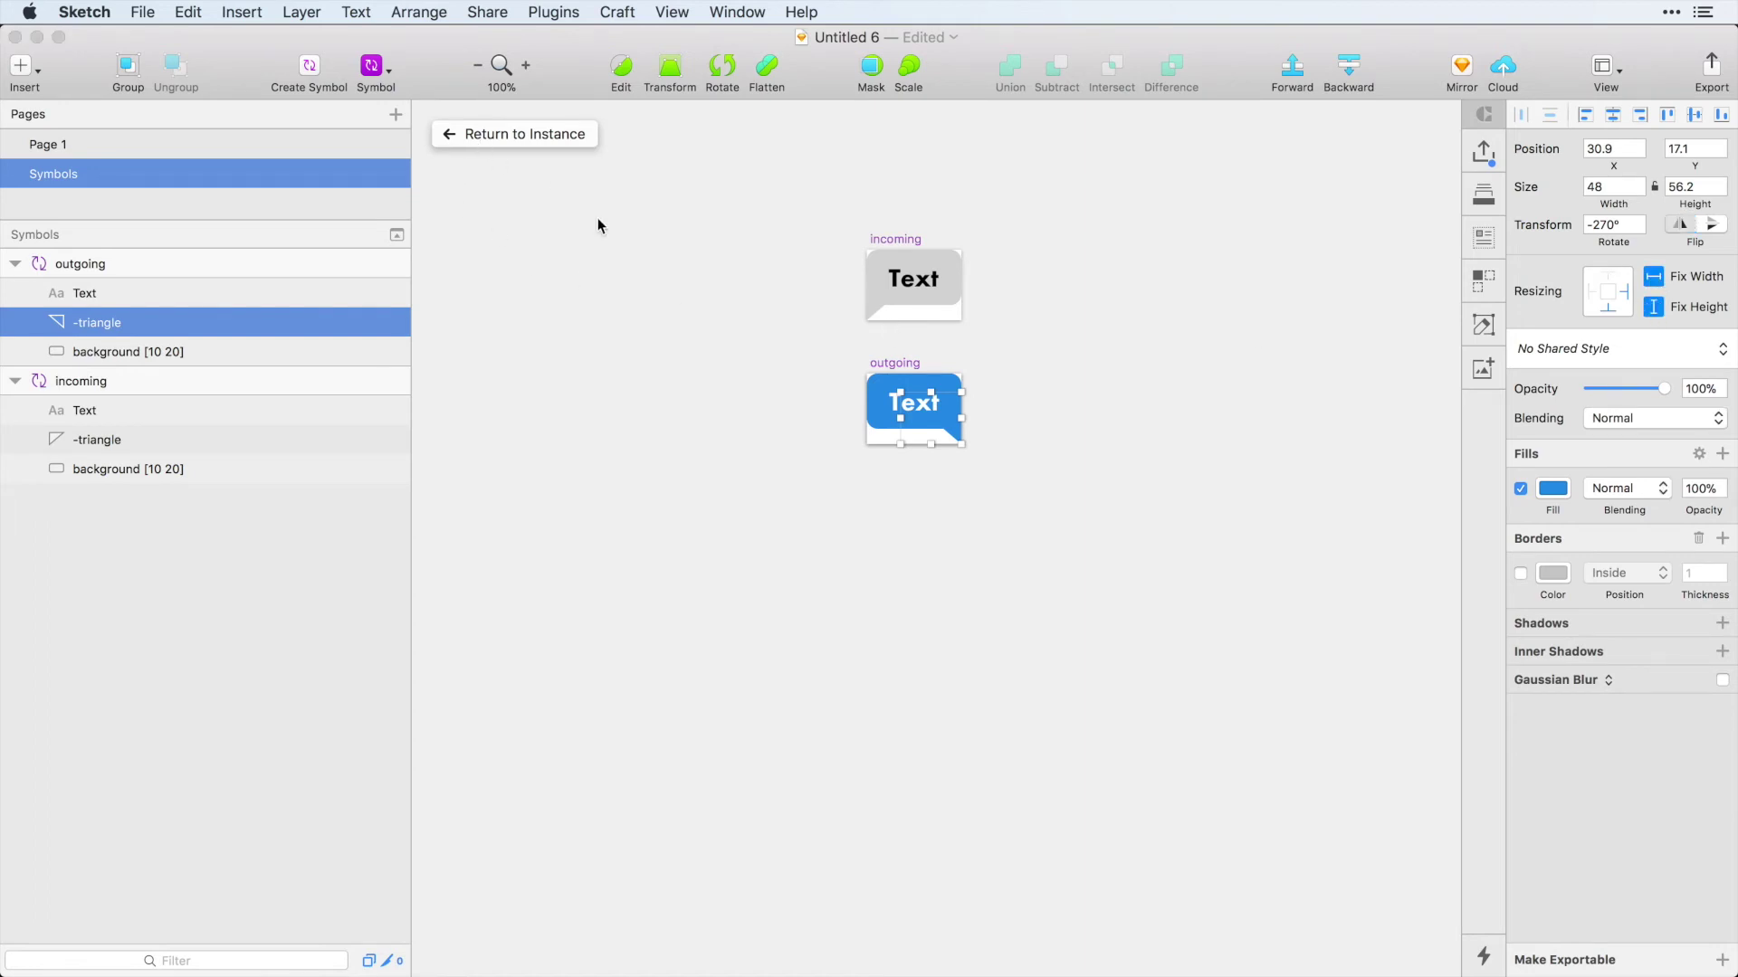
click(506, 134)
click(1040, 485)
click(905, 398)
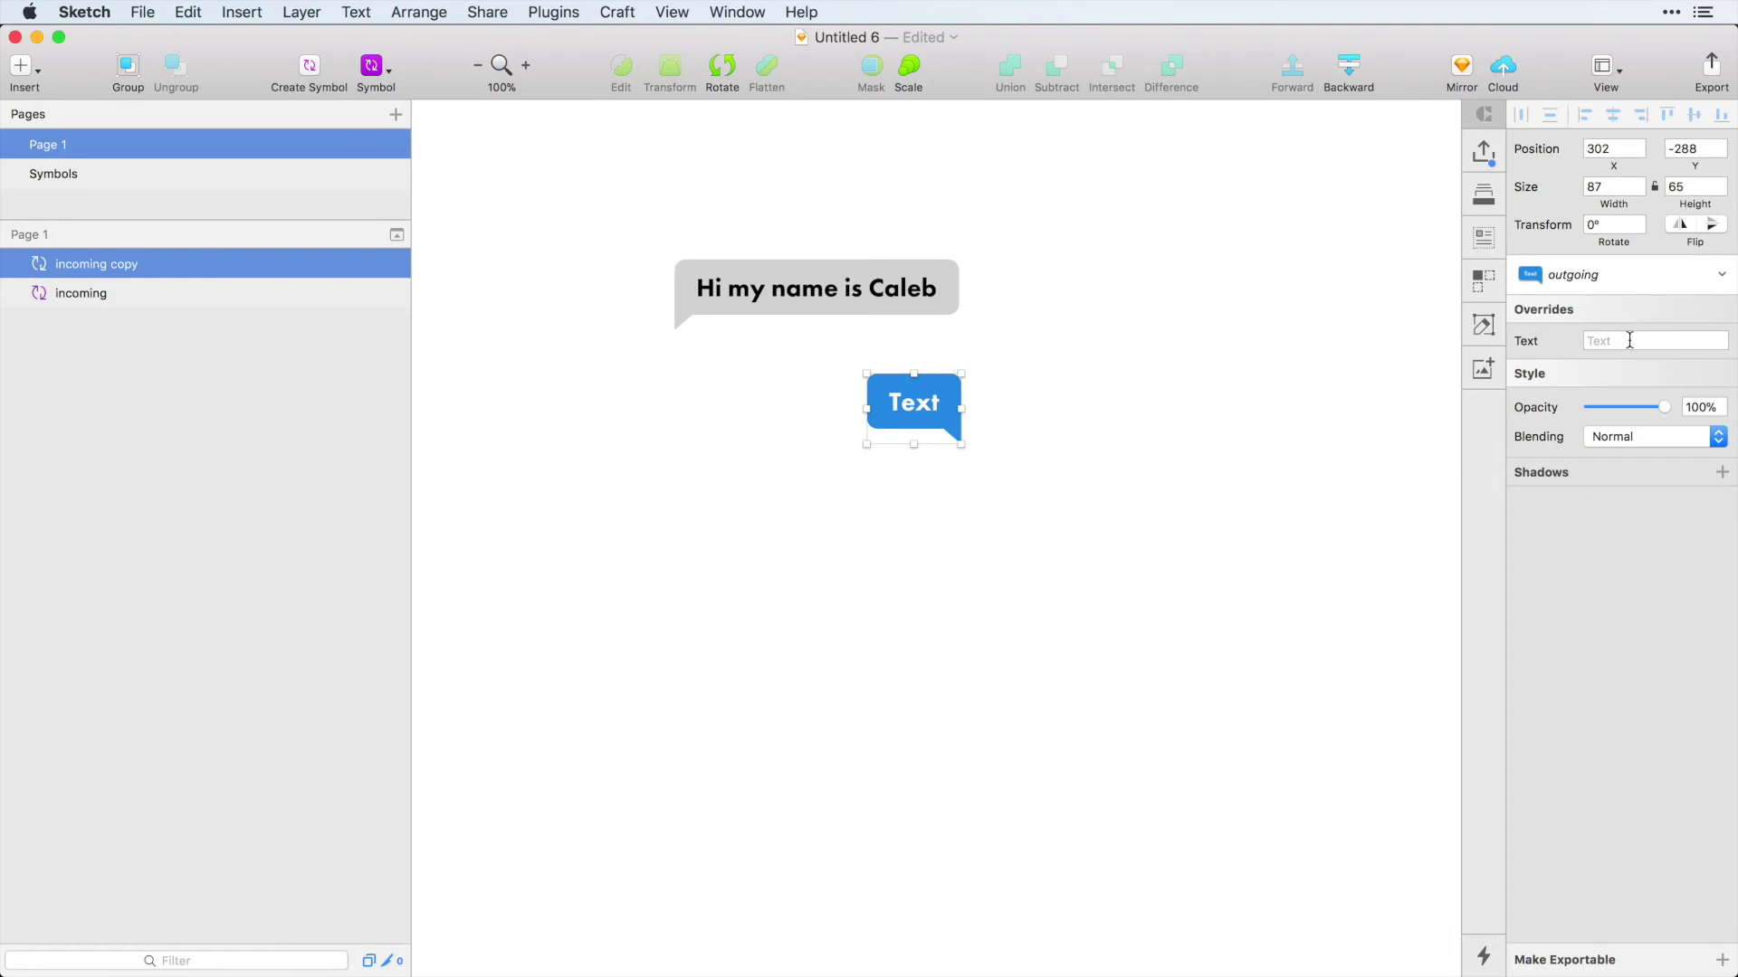
Give the blue bubble a greeting reply ending in 'nice to meet you', with the typo corrected.
click(1629, 340)
text(Hi Caleb, nice to meet yoyu)
click(1216, 570)
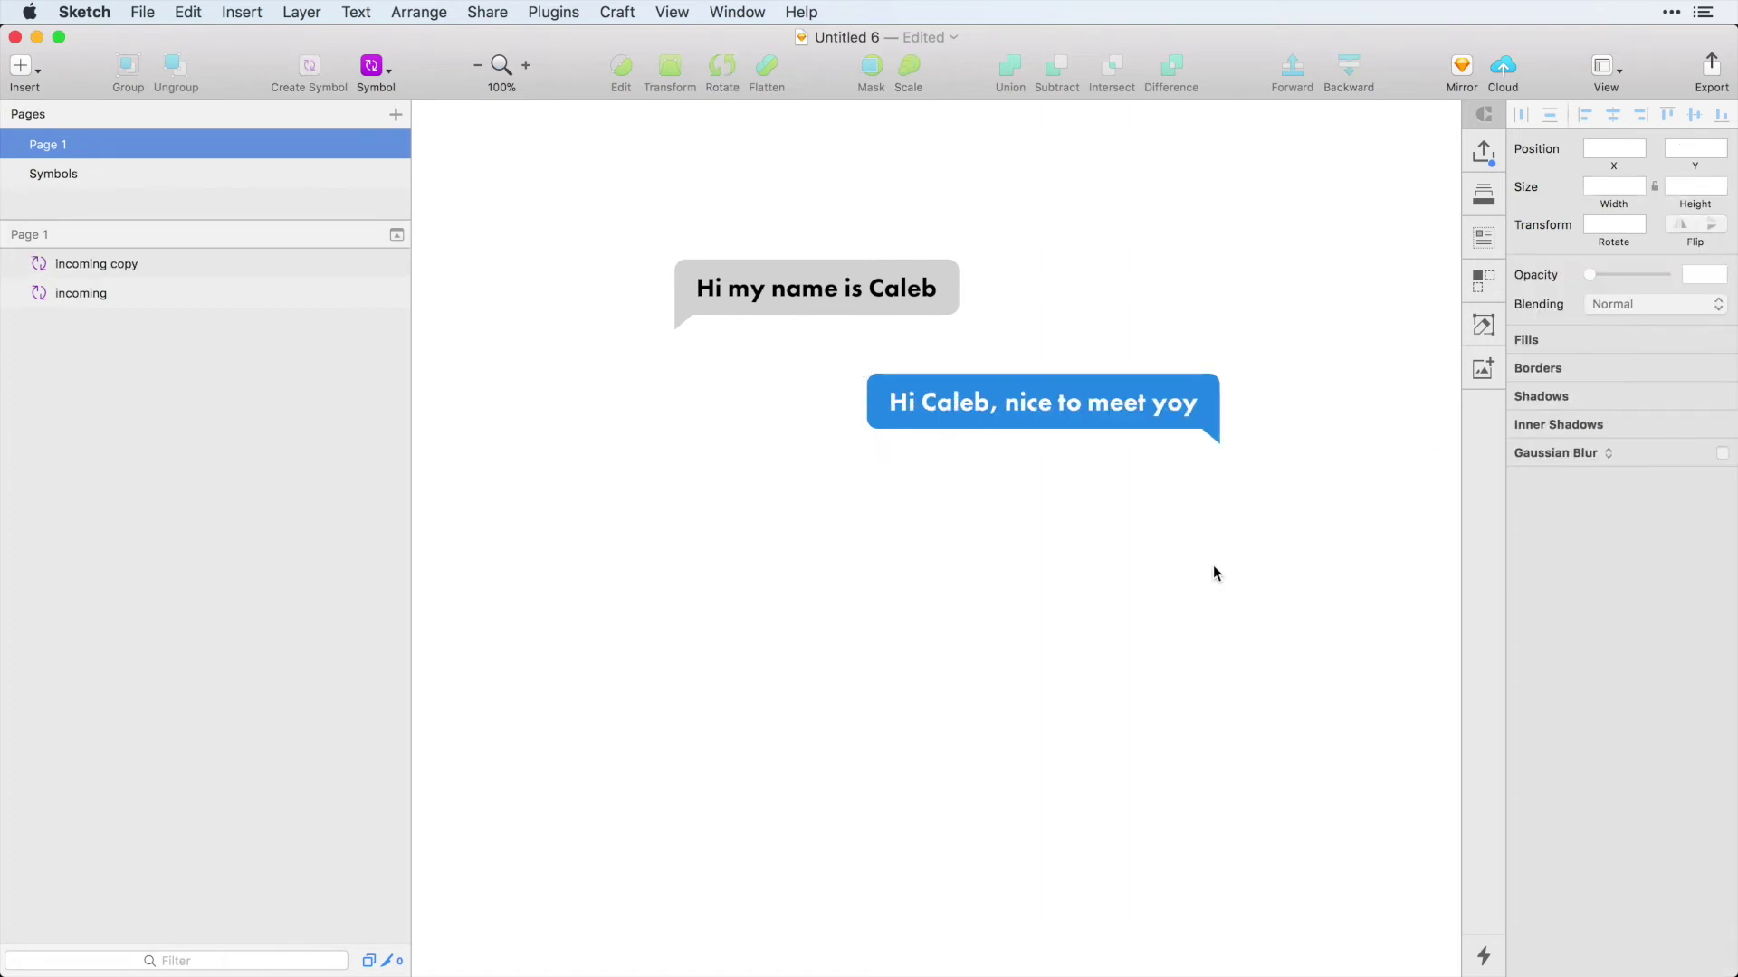
click(1211, 431)
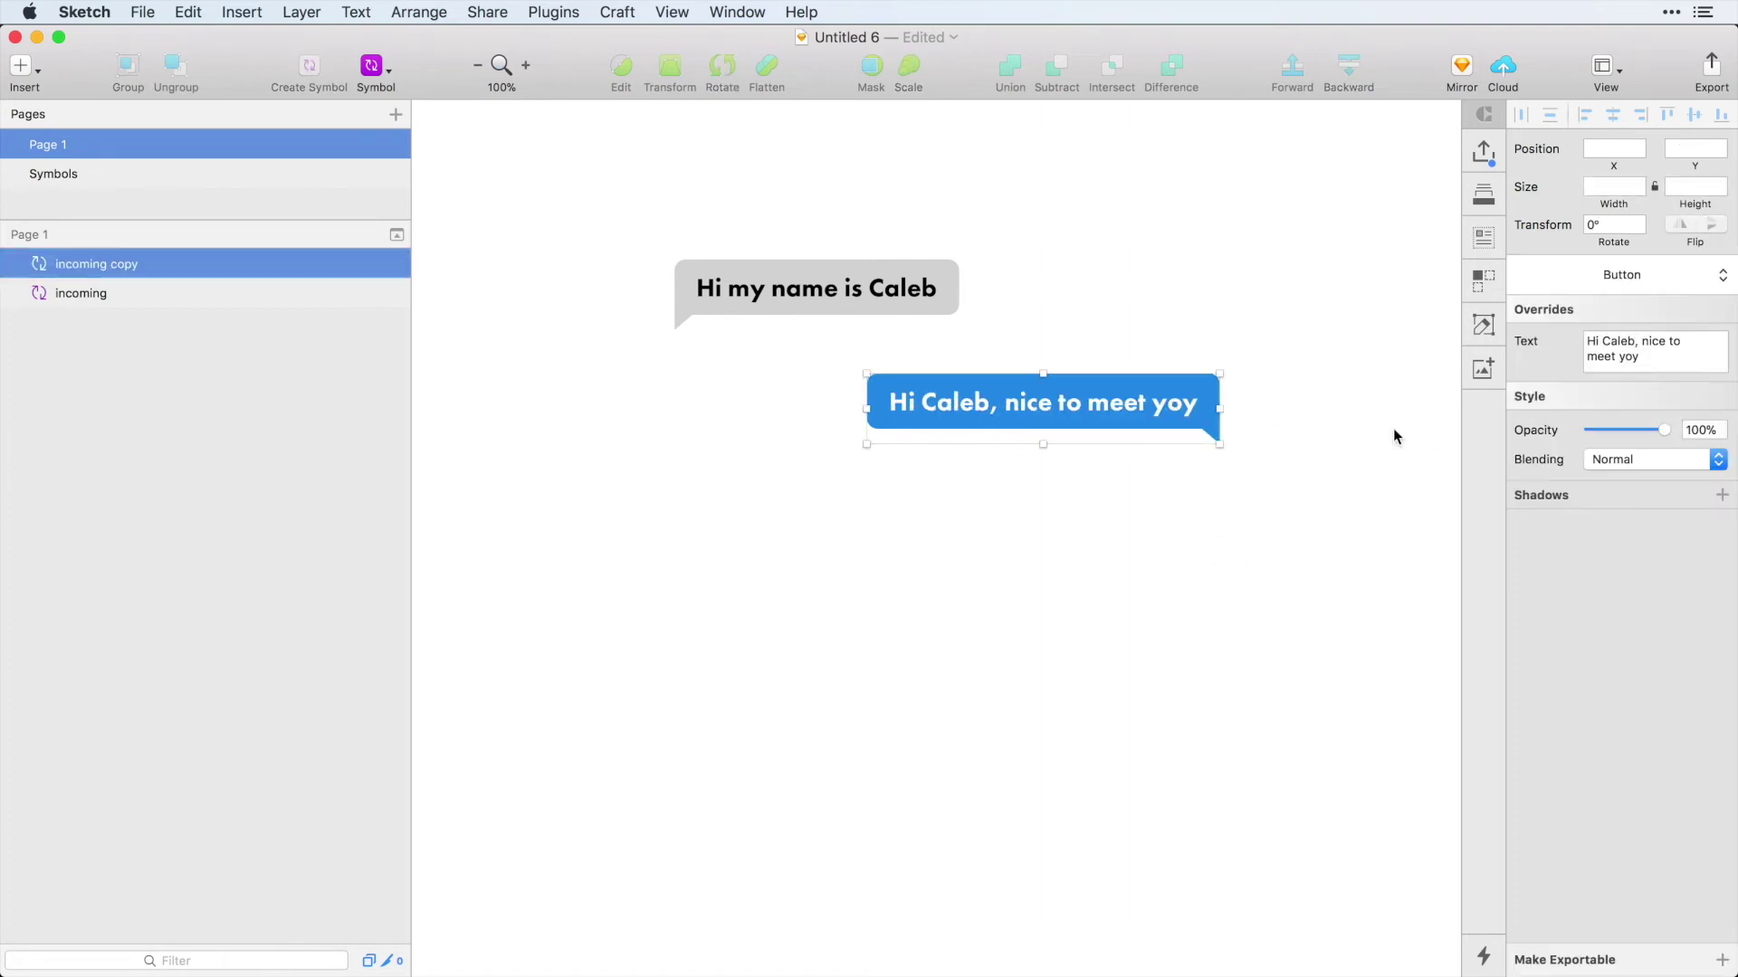
click(1647, 360)
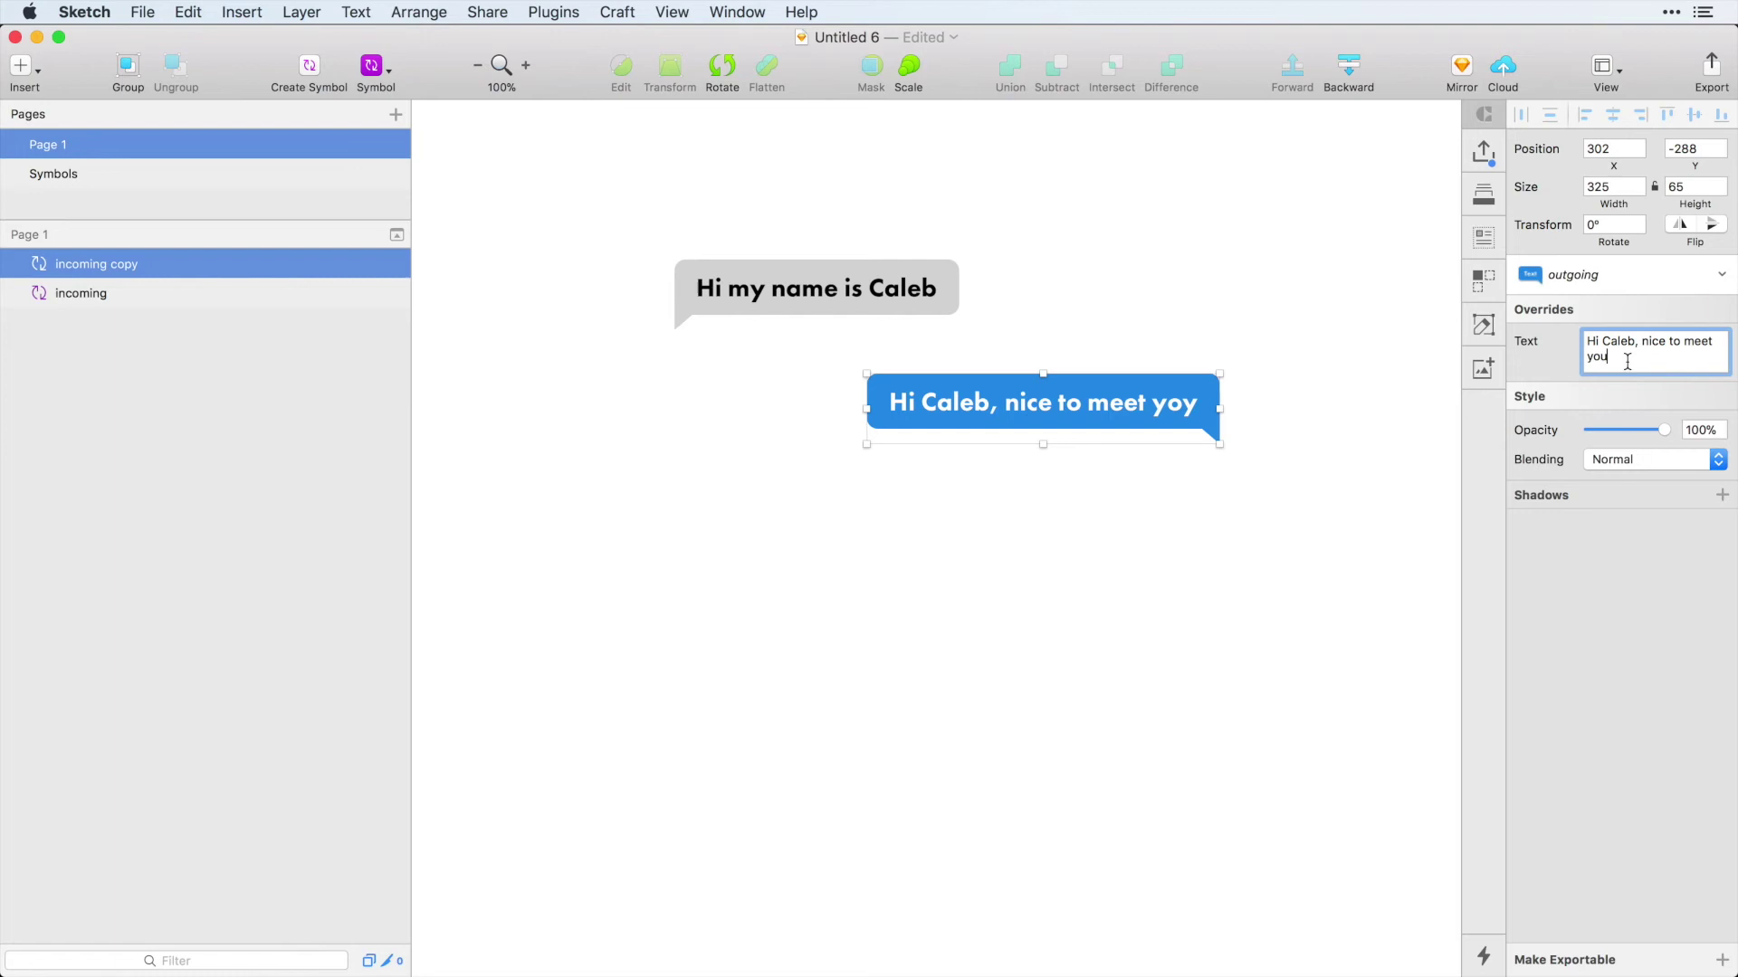
click(1162, 589)
Place a copy of the blue bubble below and begin its message 'What is your favorite color'.
click(1028, 405)
drag(1029, 405, 927, 489)
key(Return)
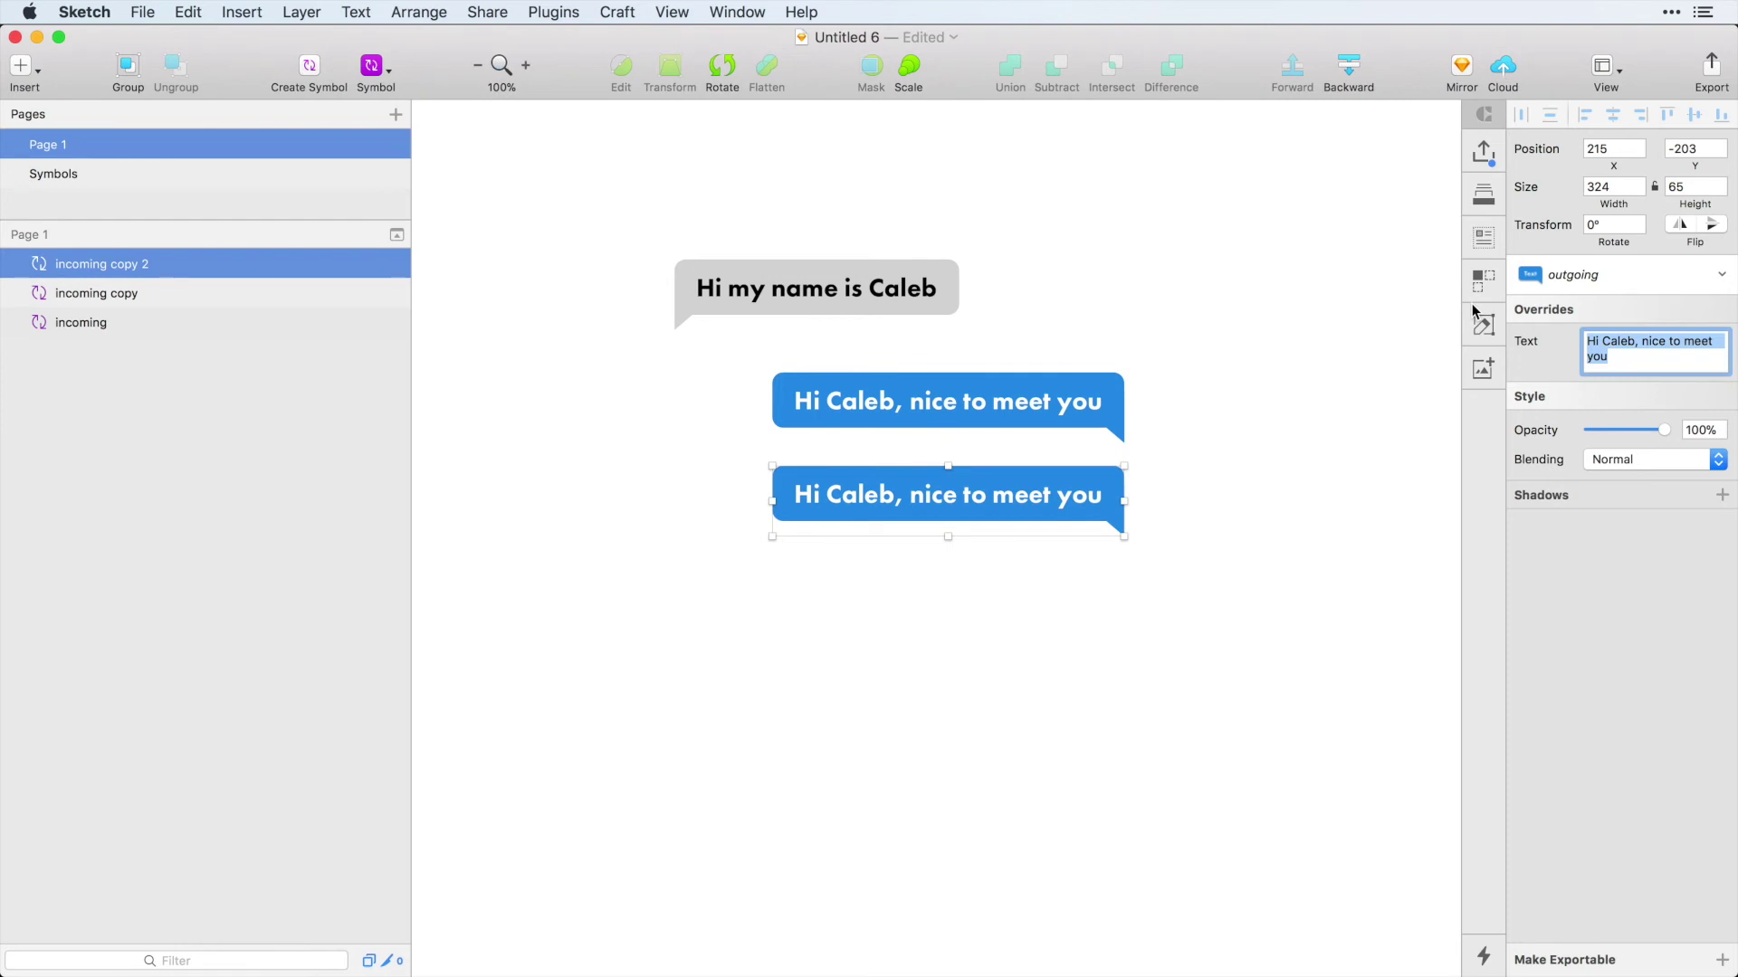
text(What is your favo)
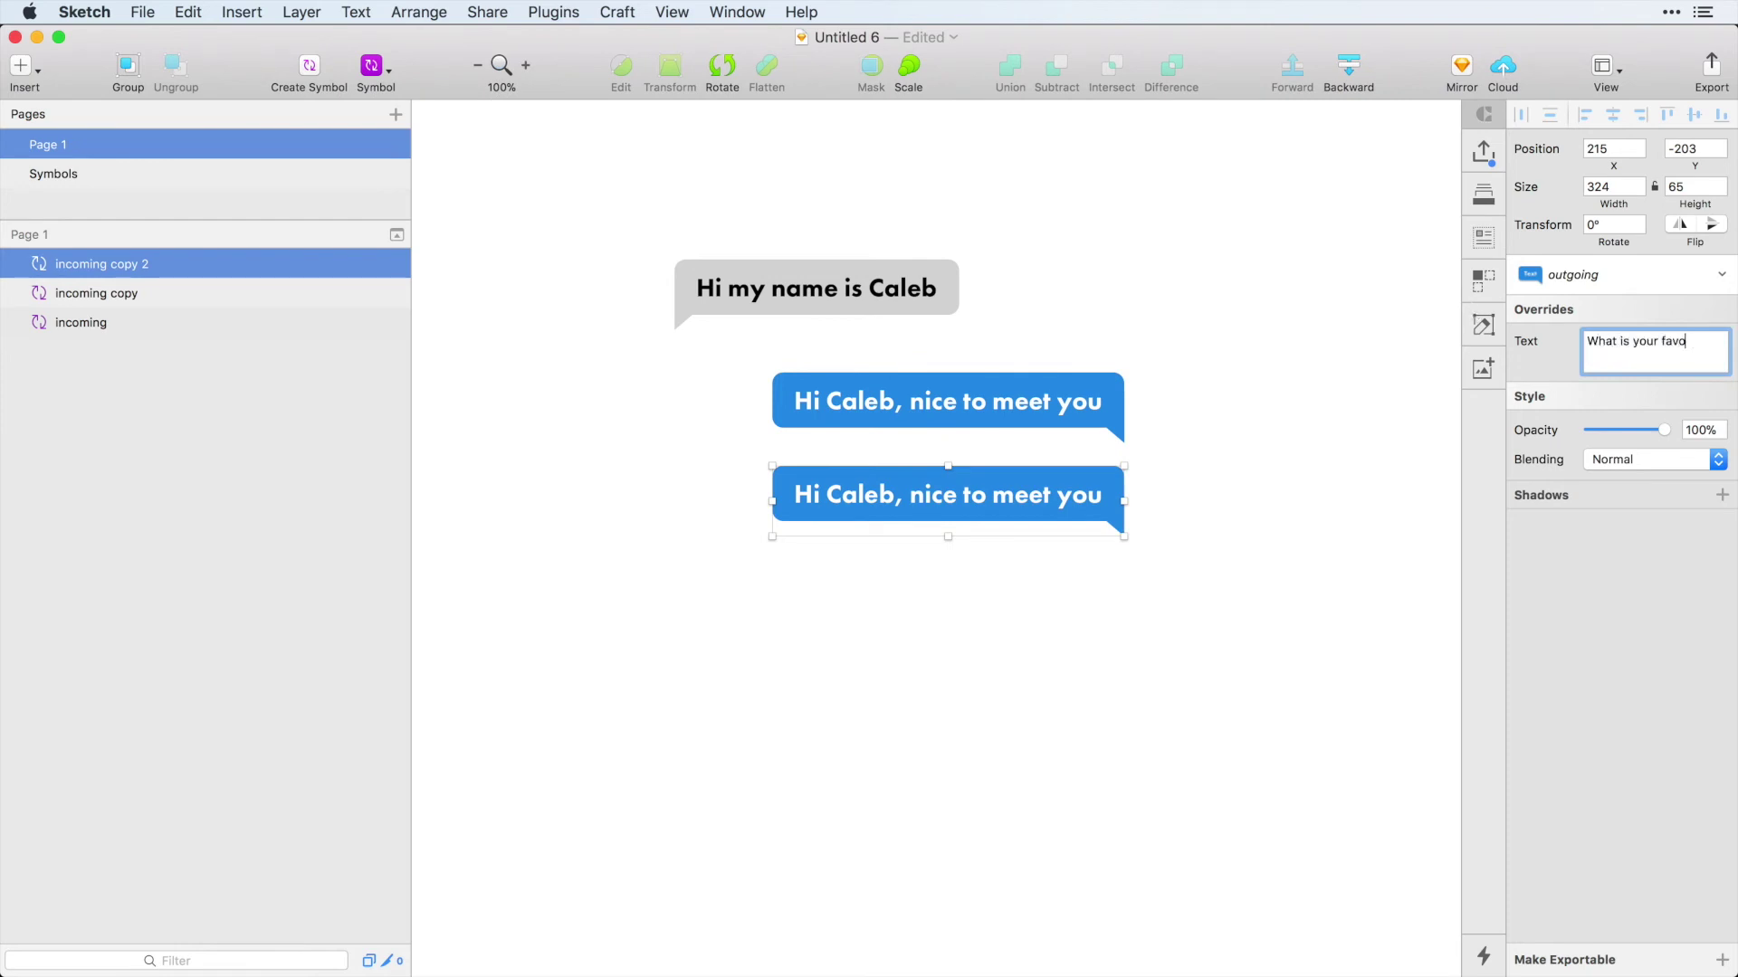
text(lor?)
Commit the color question and copy the grey bubble to the bottom of the chat.
click(1168, 567)
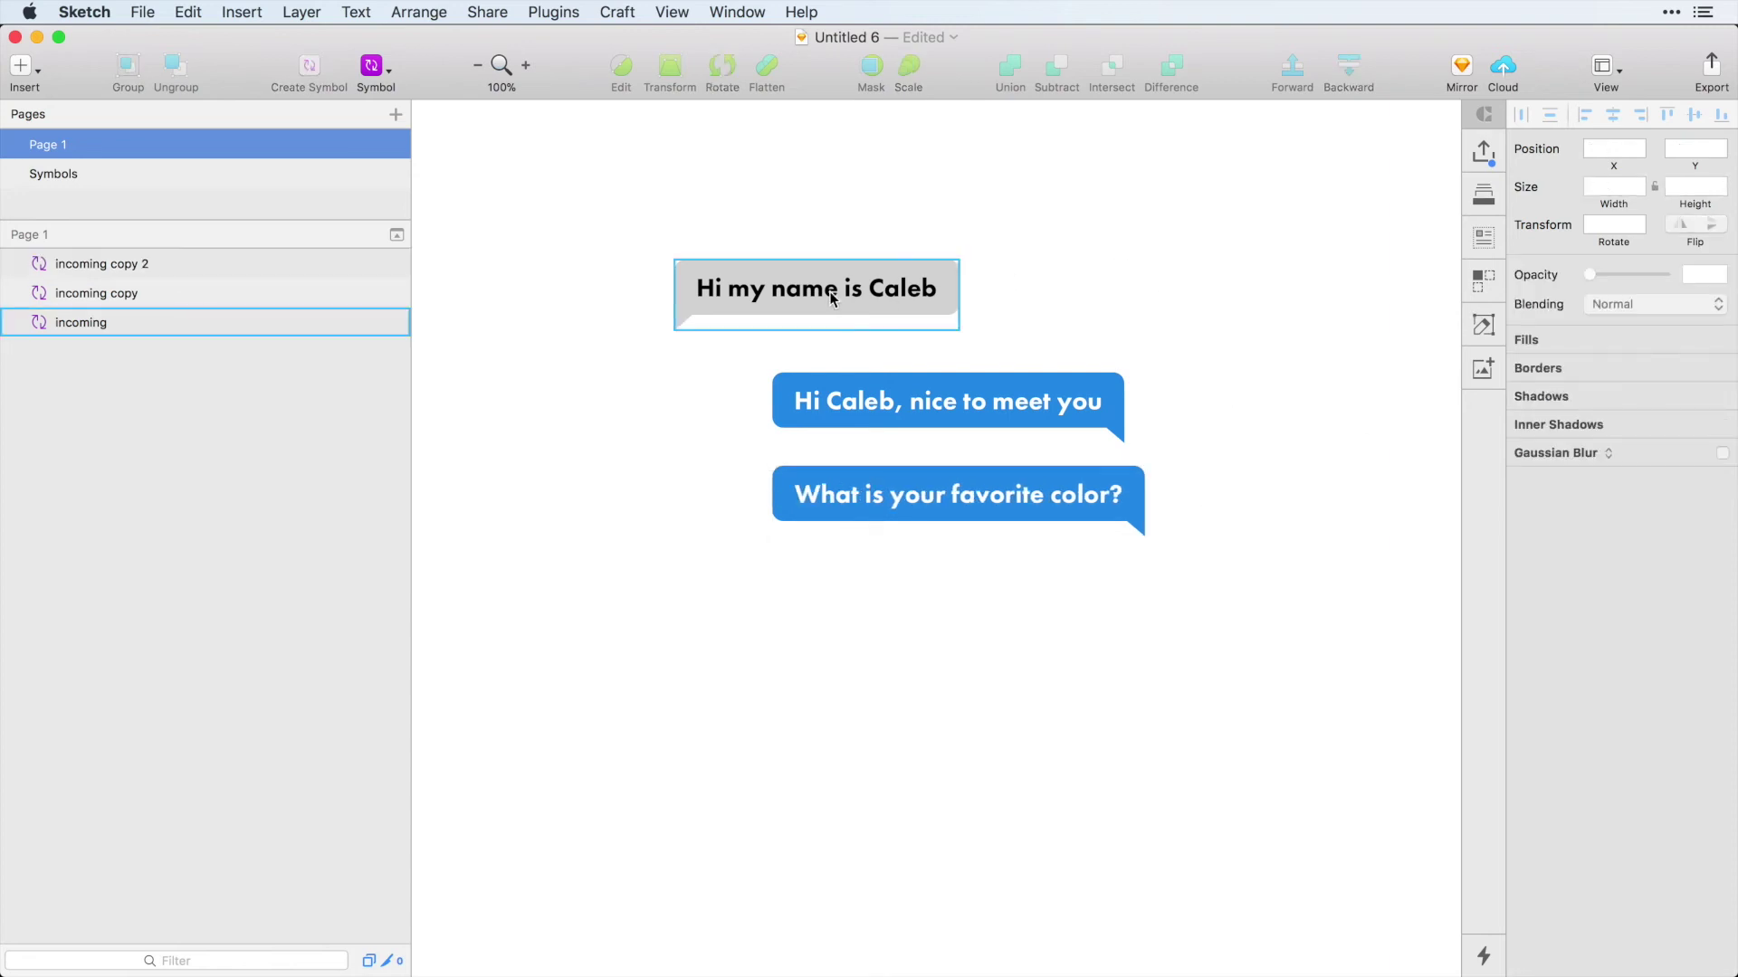
click(754, 293)
drag(807, 290, 807, 601)
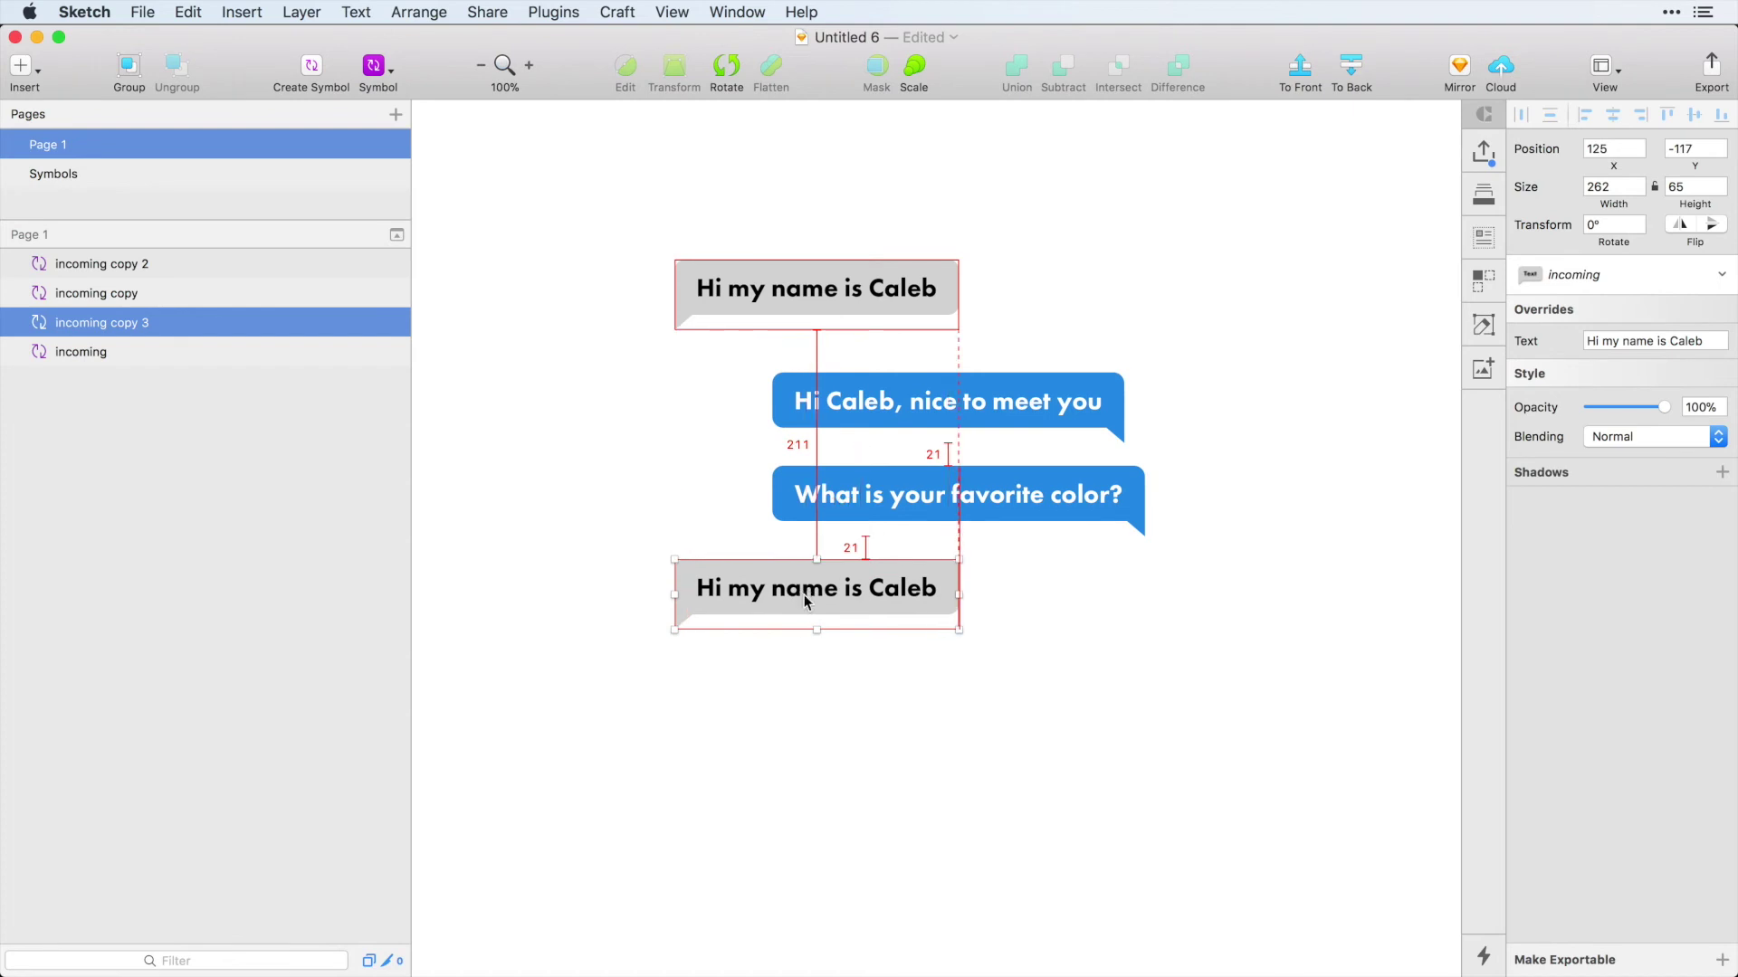
Set the new grey bubble's text to 'My favorite color used to be blue but I really like black now'.
click(1644, 340)
text(My)
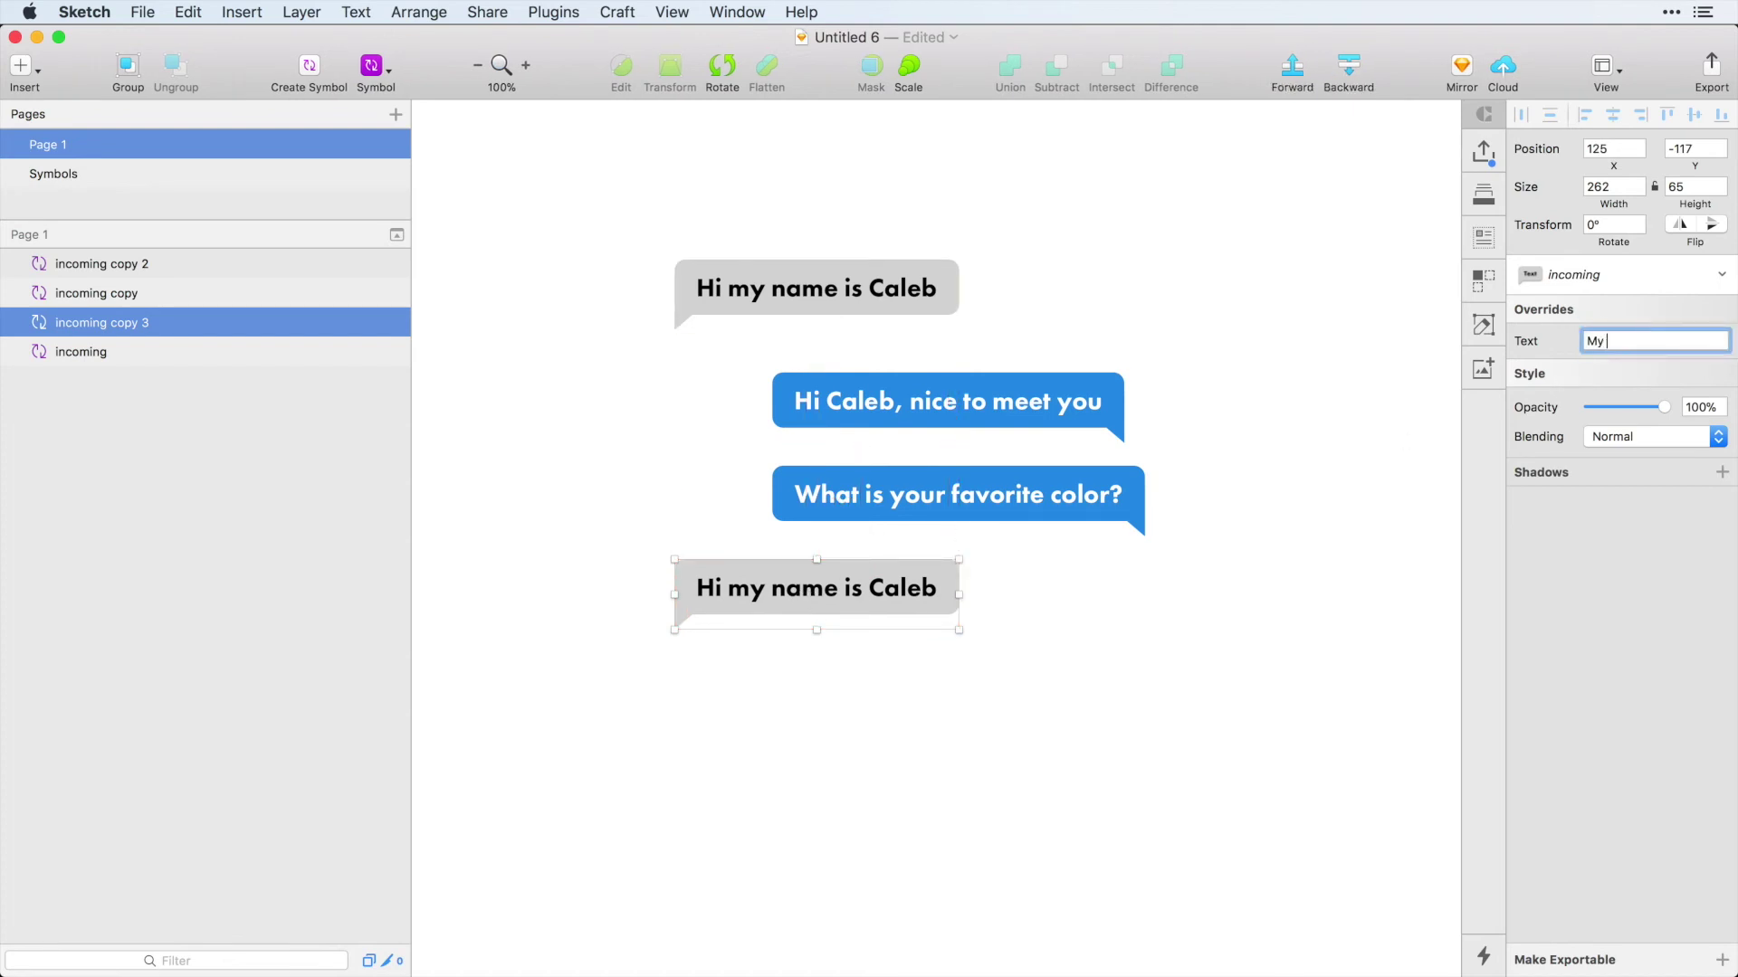
text( favorite color used to)
text(lly like orange now)
key(Return)
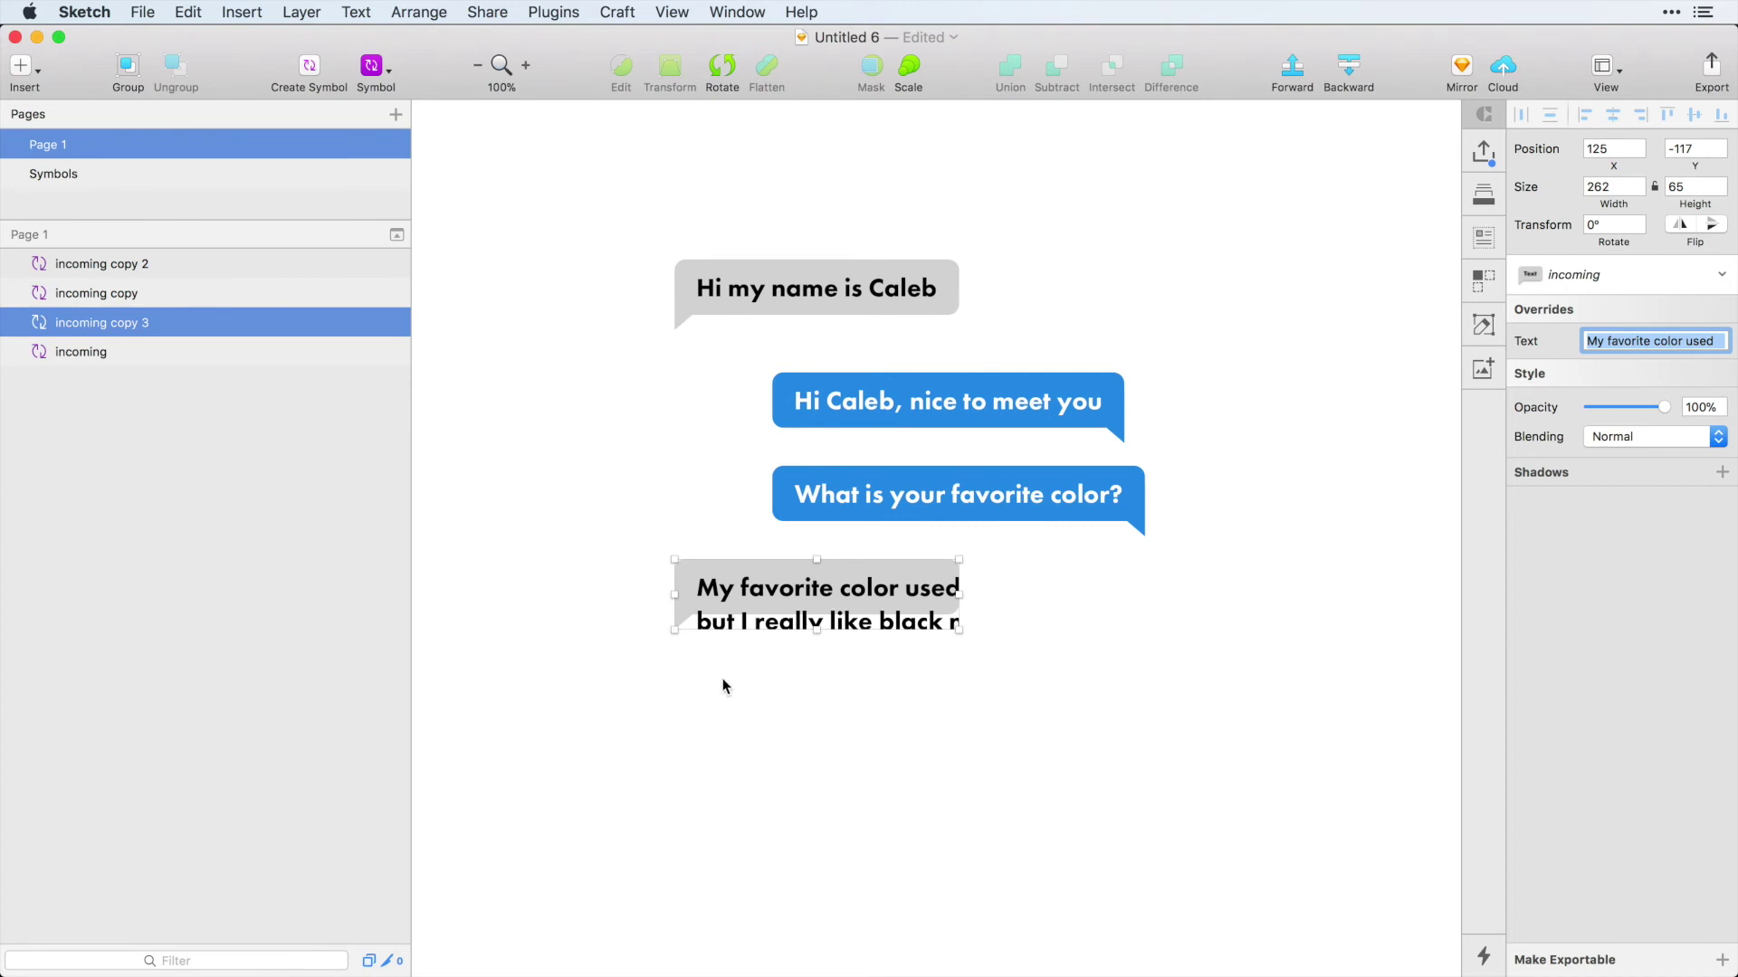
click(1299, 646)
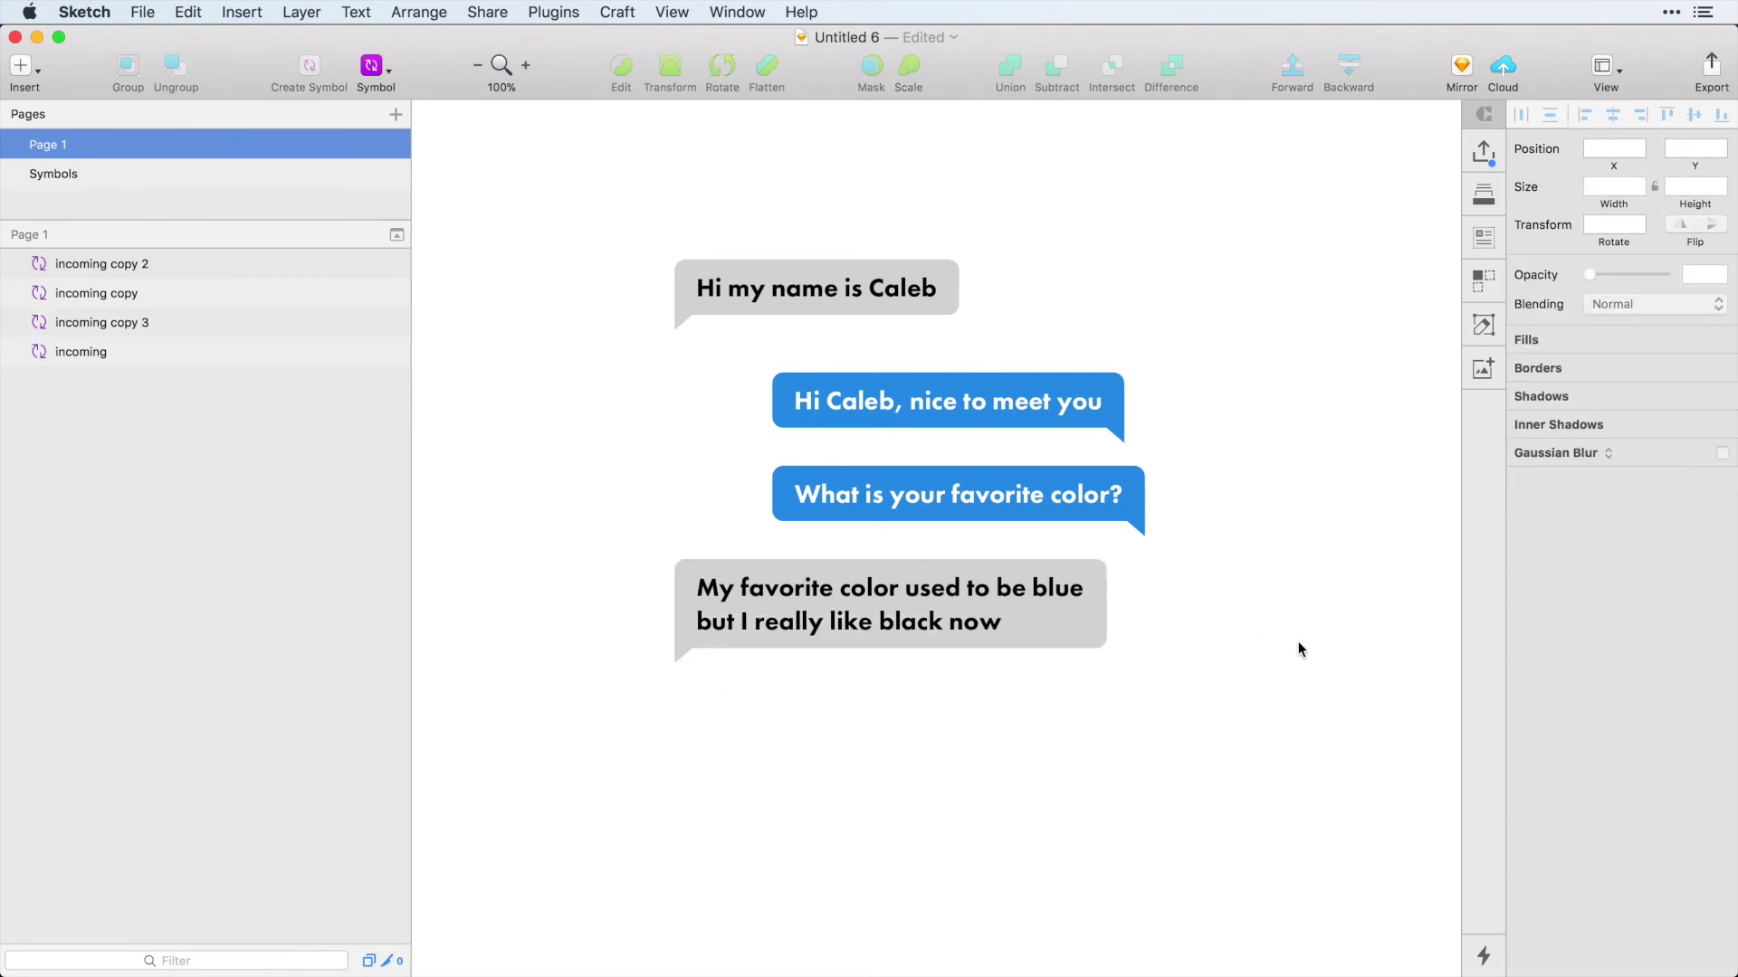
click(957, 590)
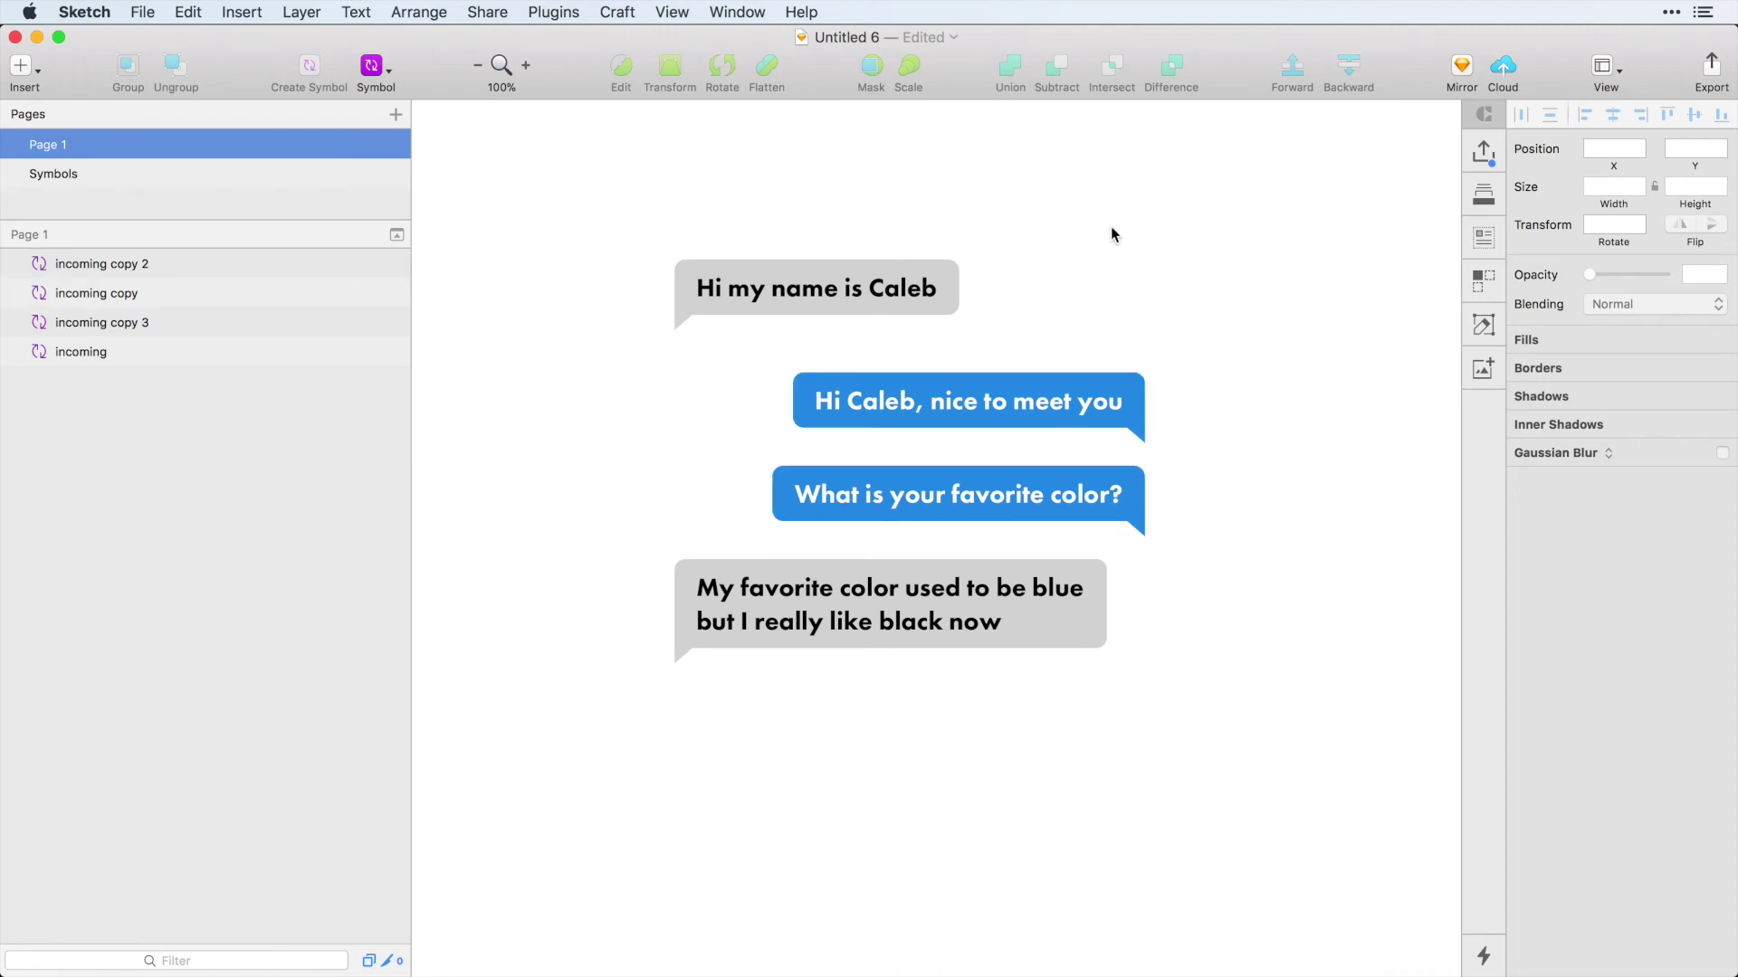
Right-align the blue bubble and group all four chat bubbles.
drag(1110, 227, 958, 320)
drag(1077, 780, 752, 194)
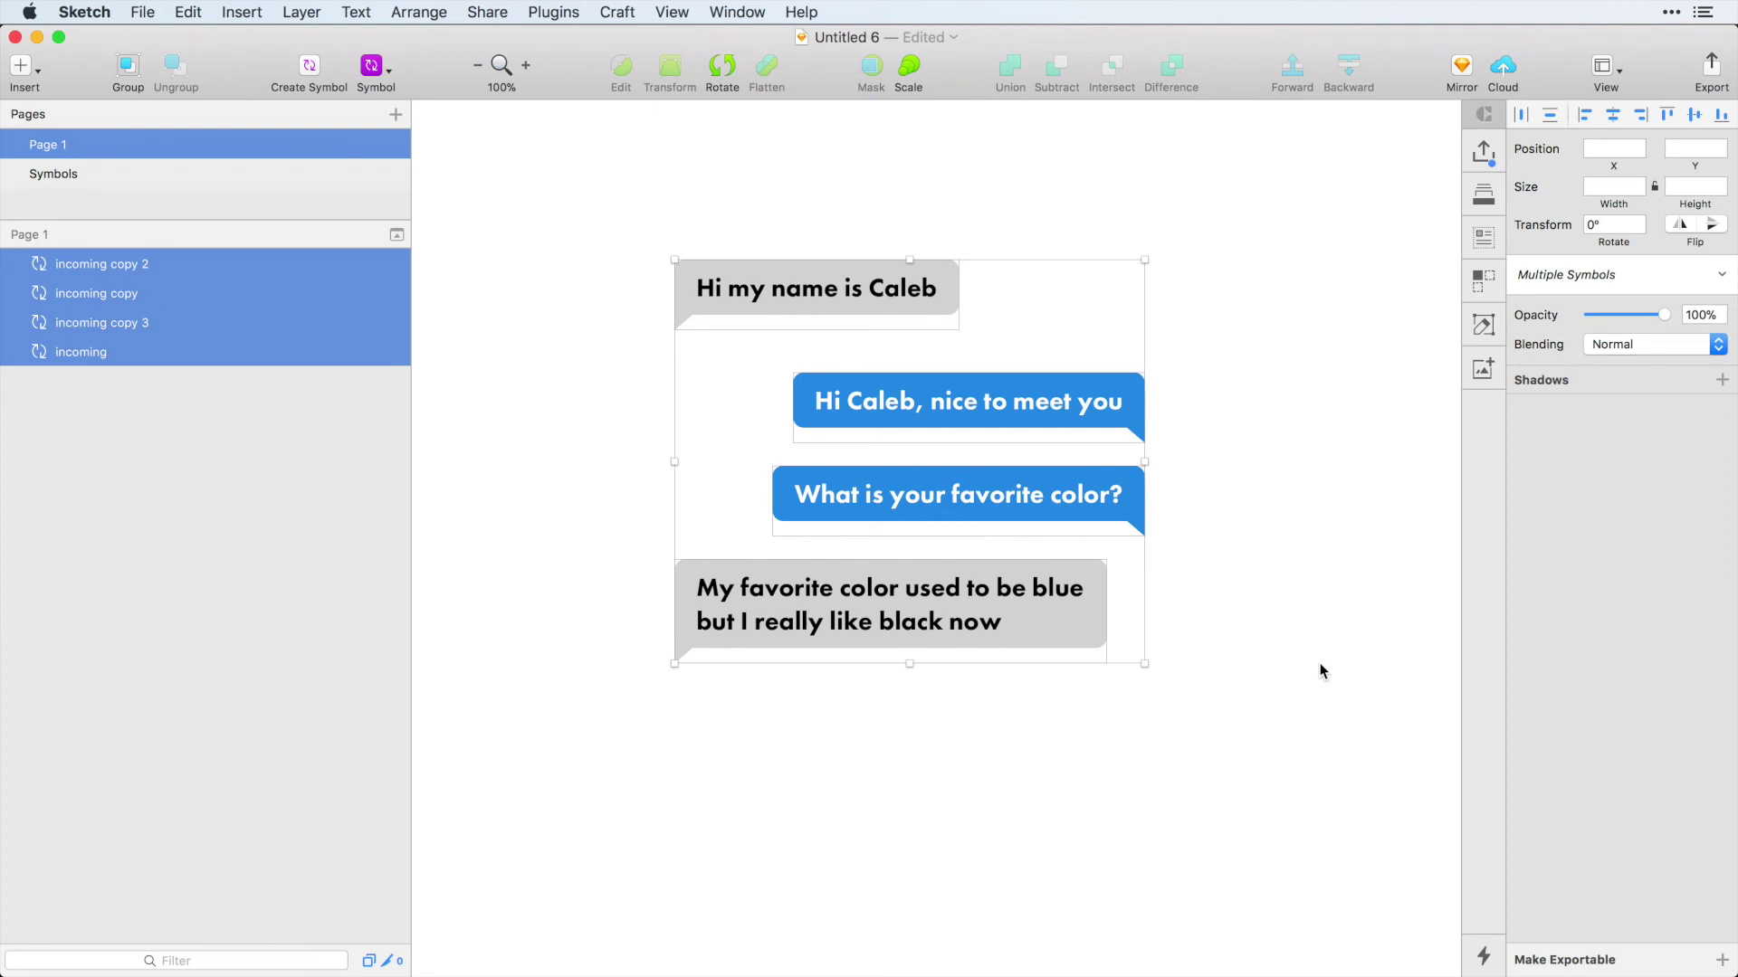
key(super+g)
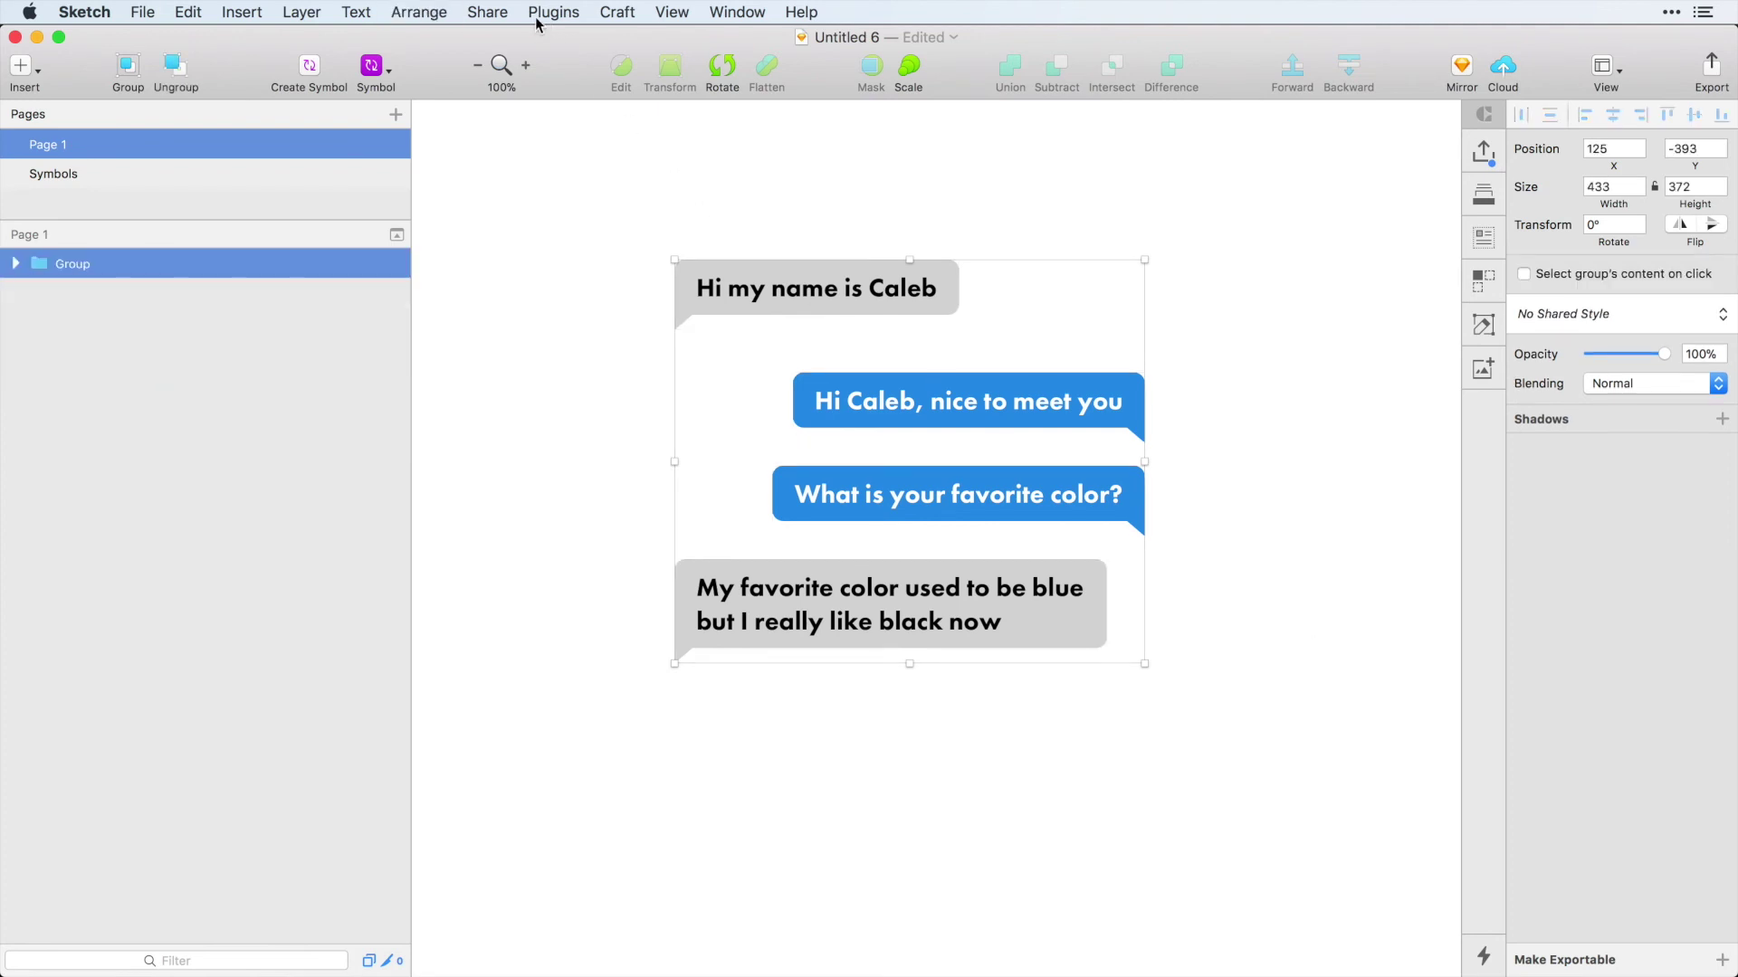
Apply Paddy's Spacing for selection with 20v to space the bubbles 20 px vertically.
click(543, 13)
mouse_move(687, 80)
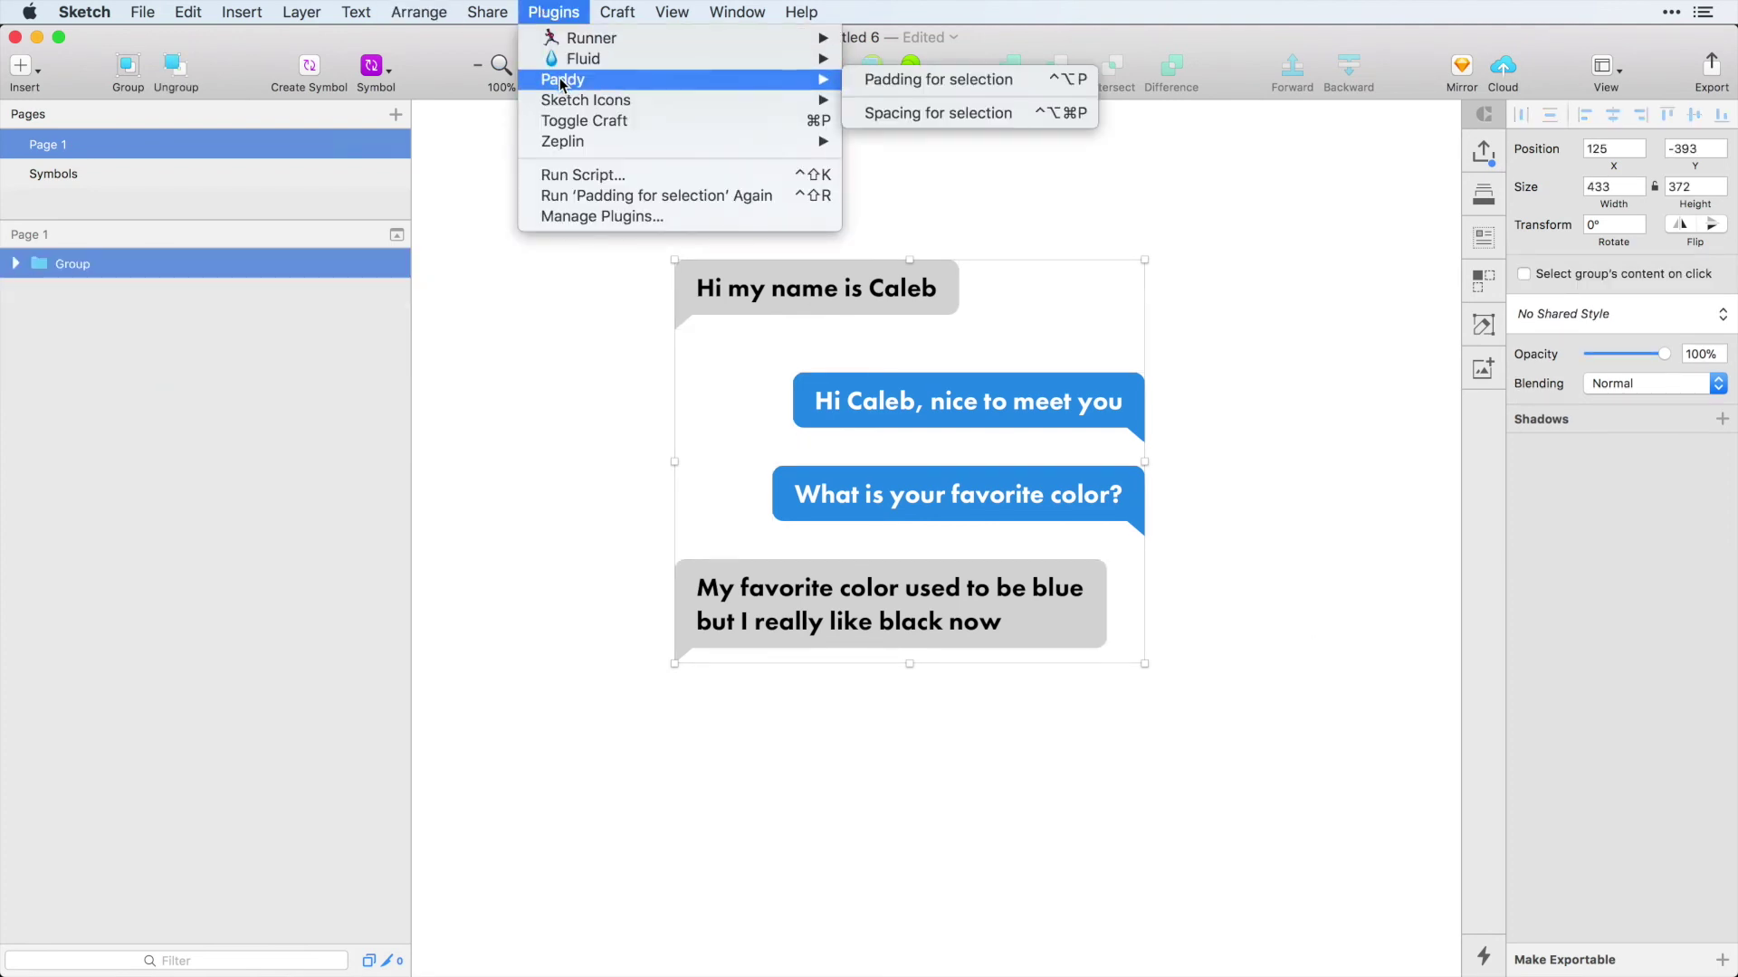
click(974, 112)
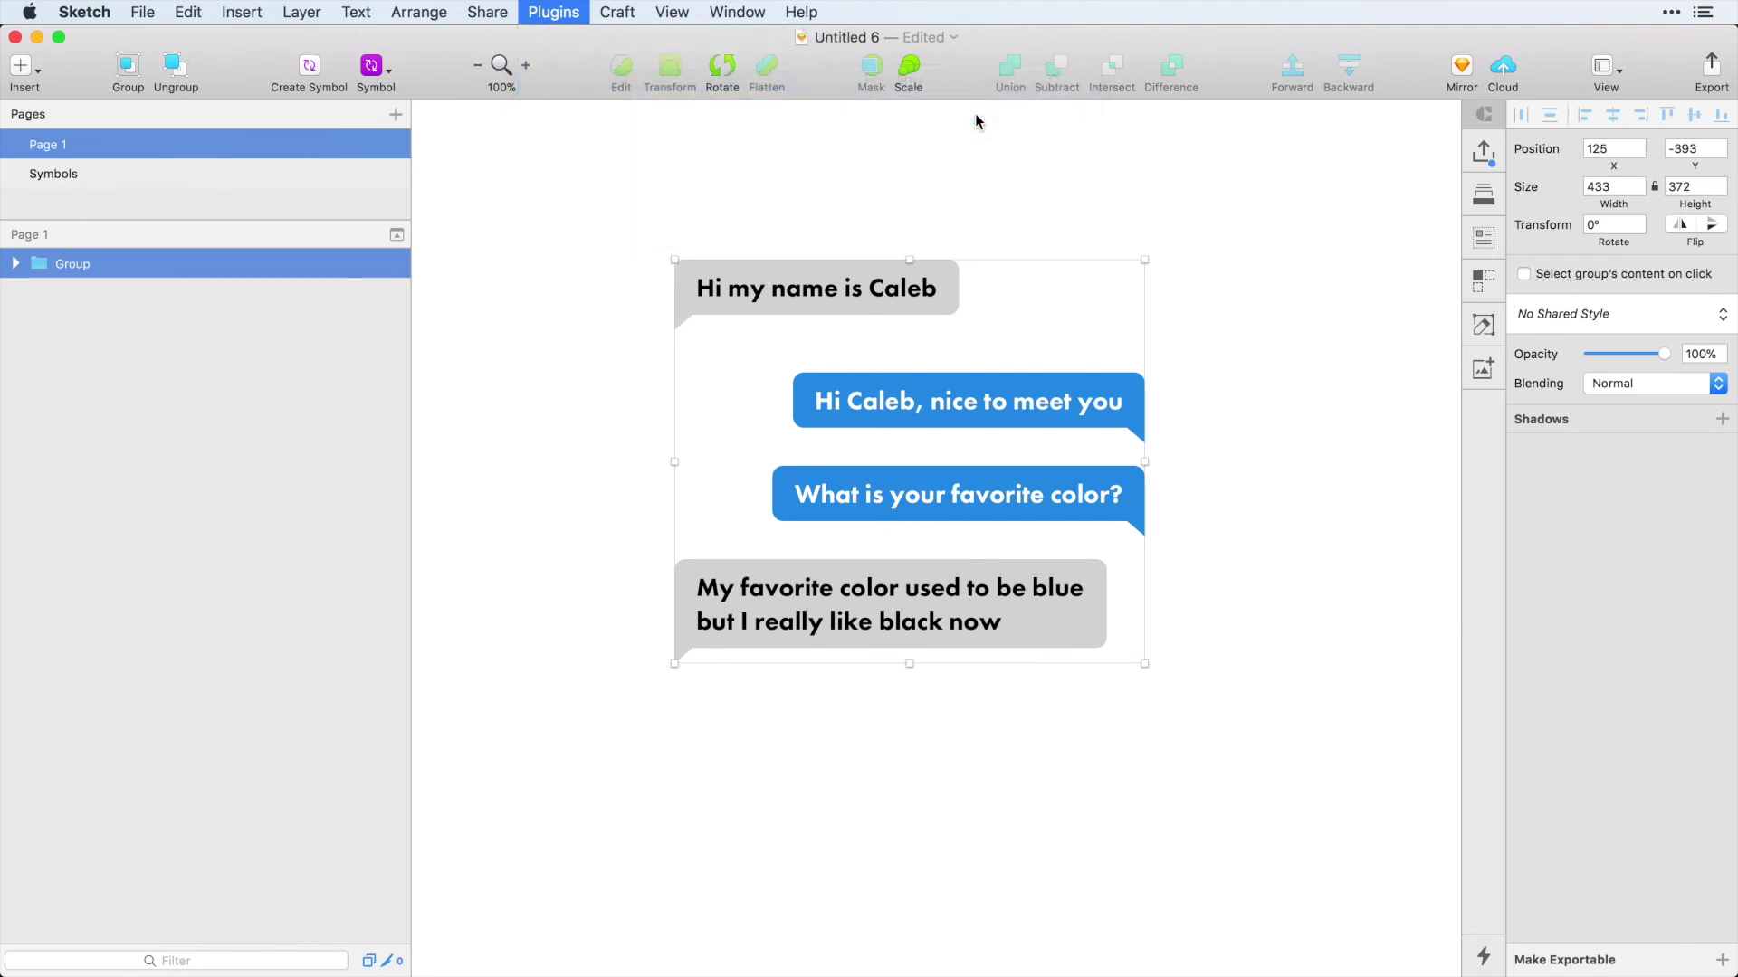
text(20)
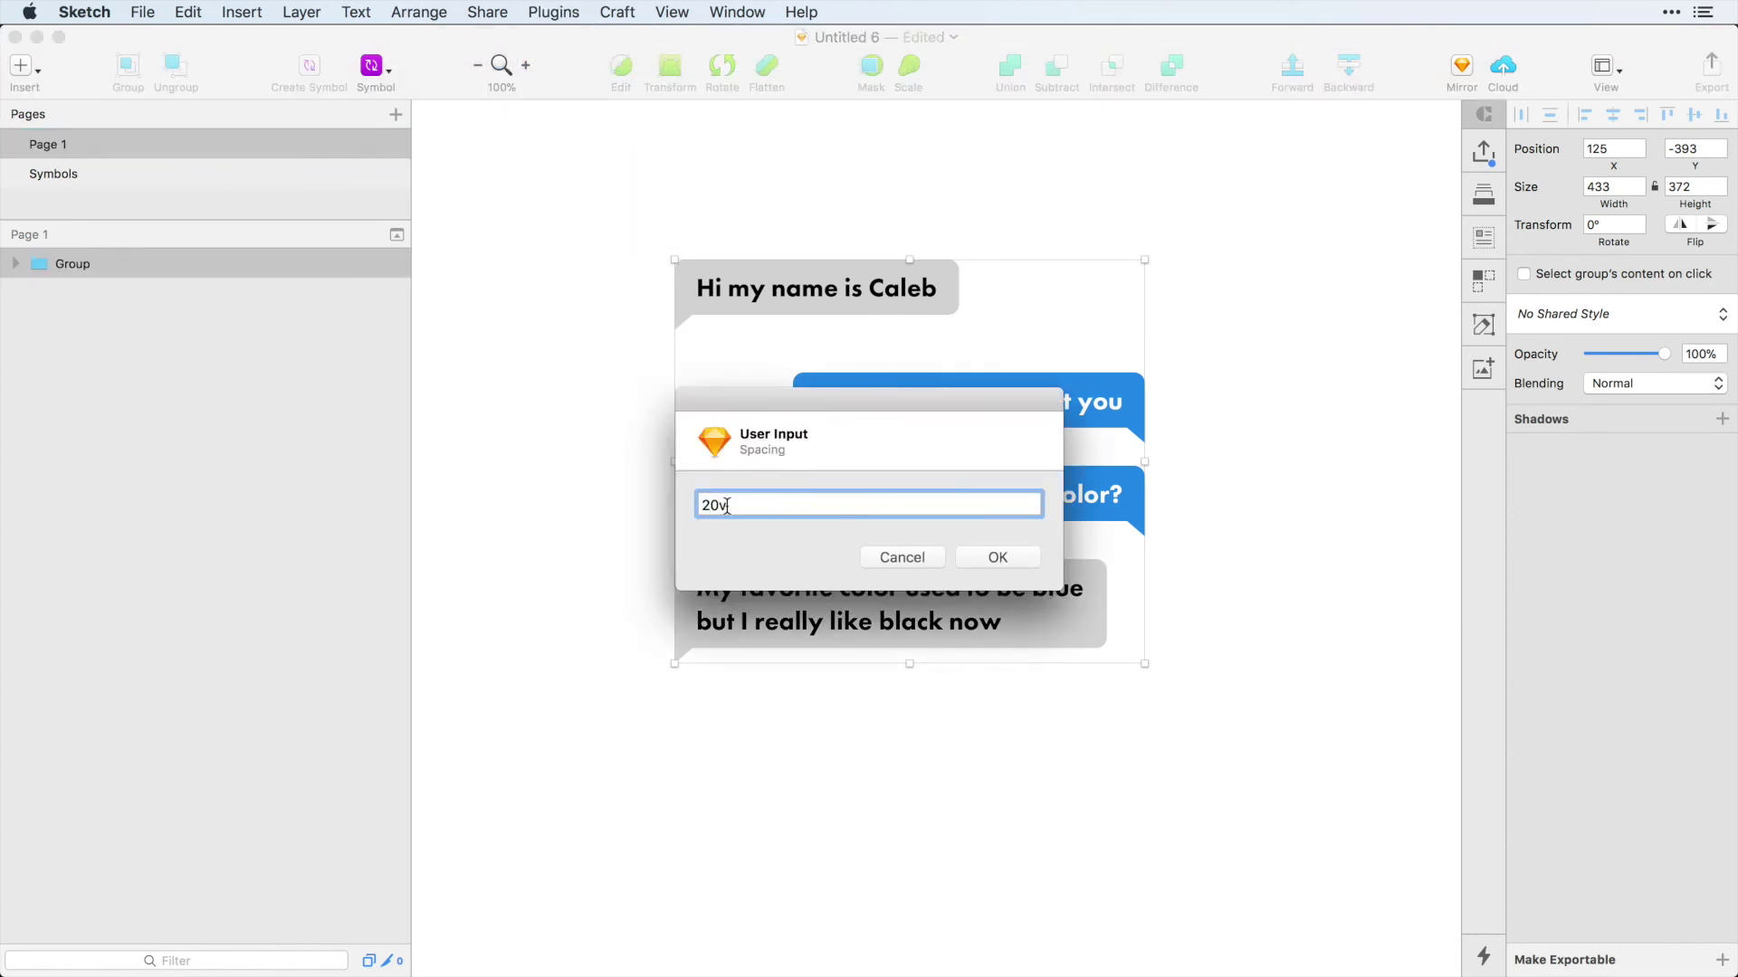
text(v)
click(1013, 552)
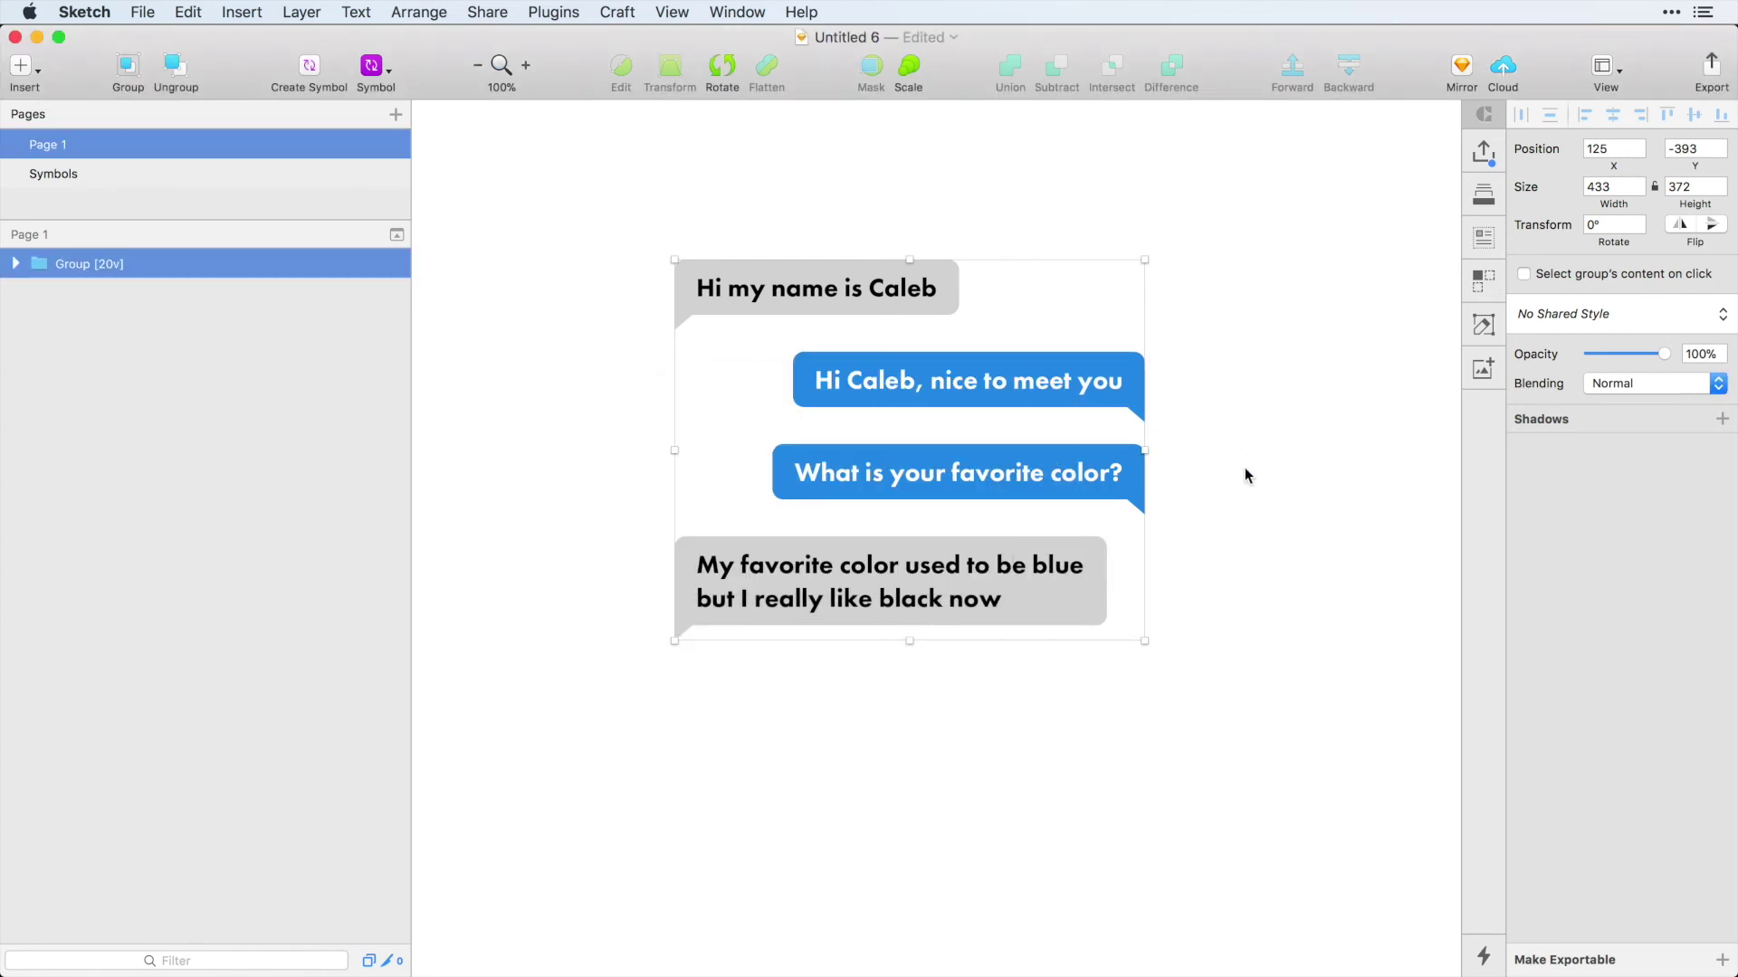
click(957, 474)
double_click(110, 265)
click(109, 263)
text(10)
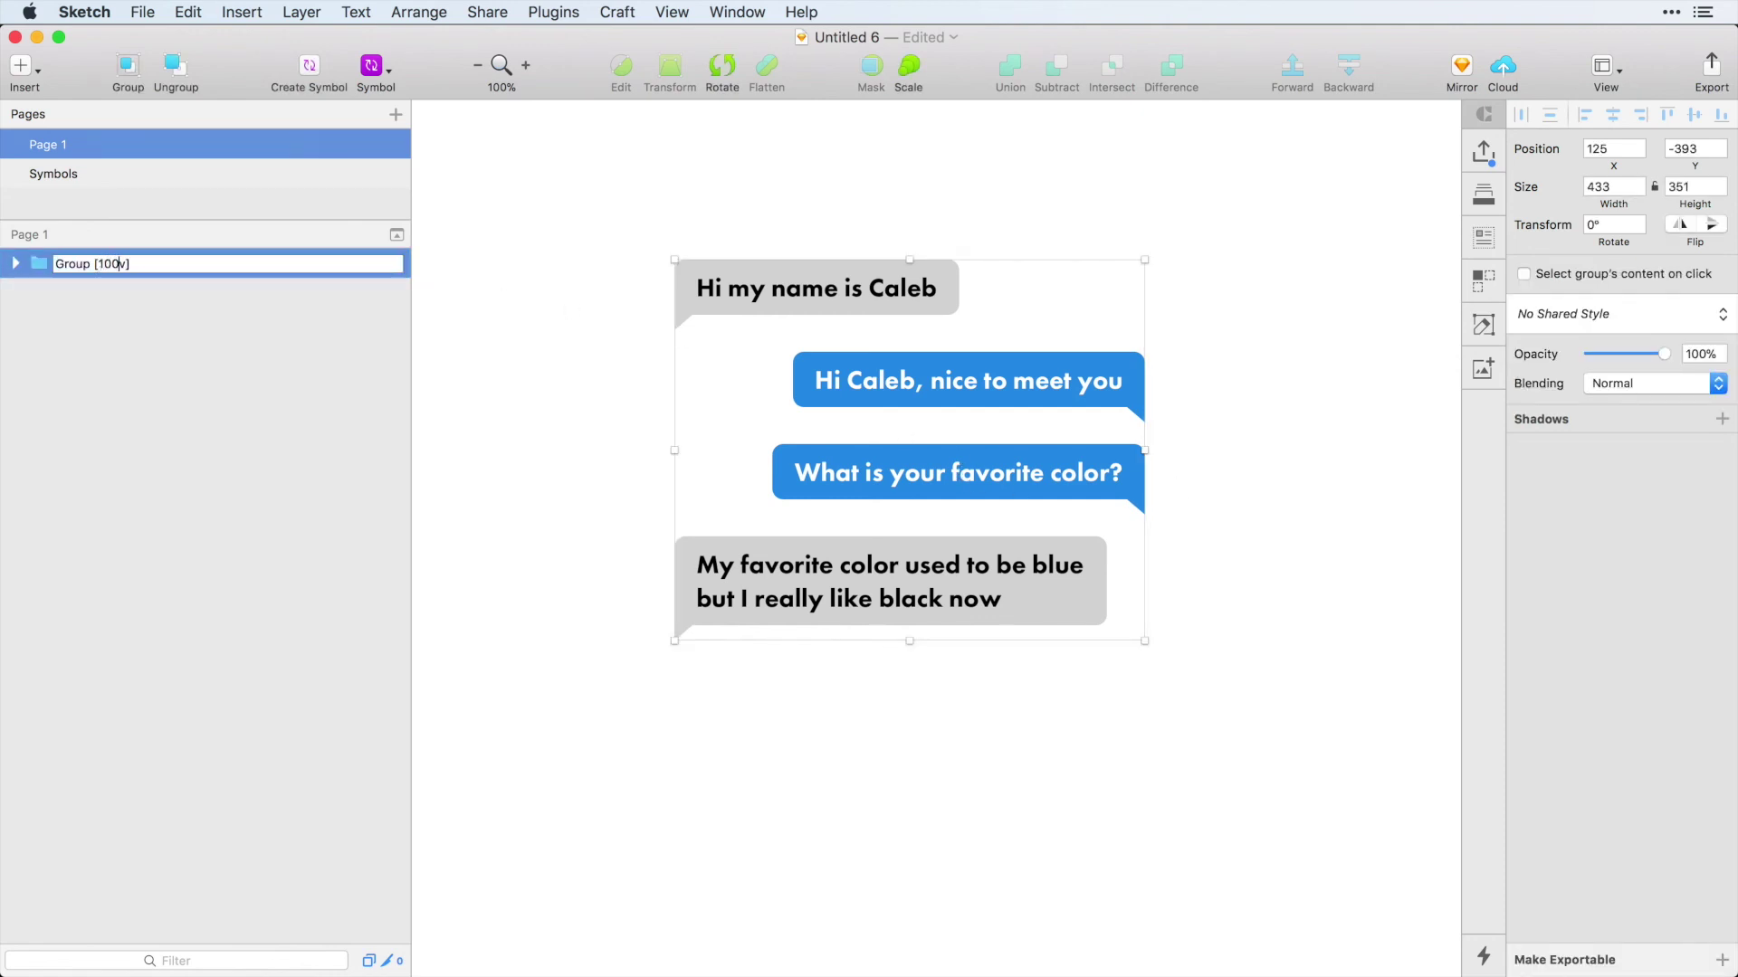
key(Return)
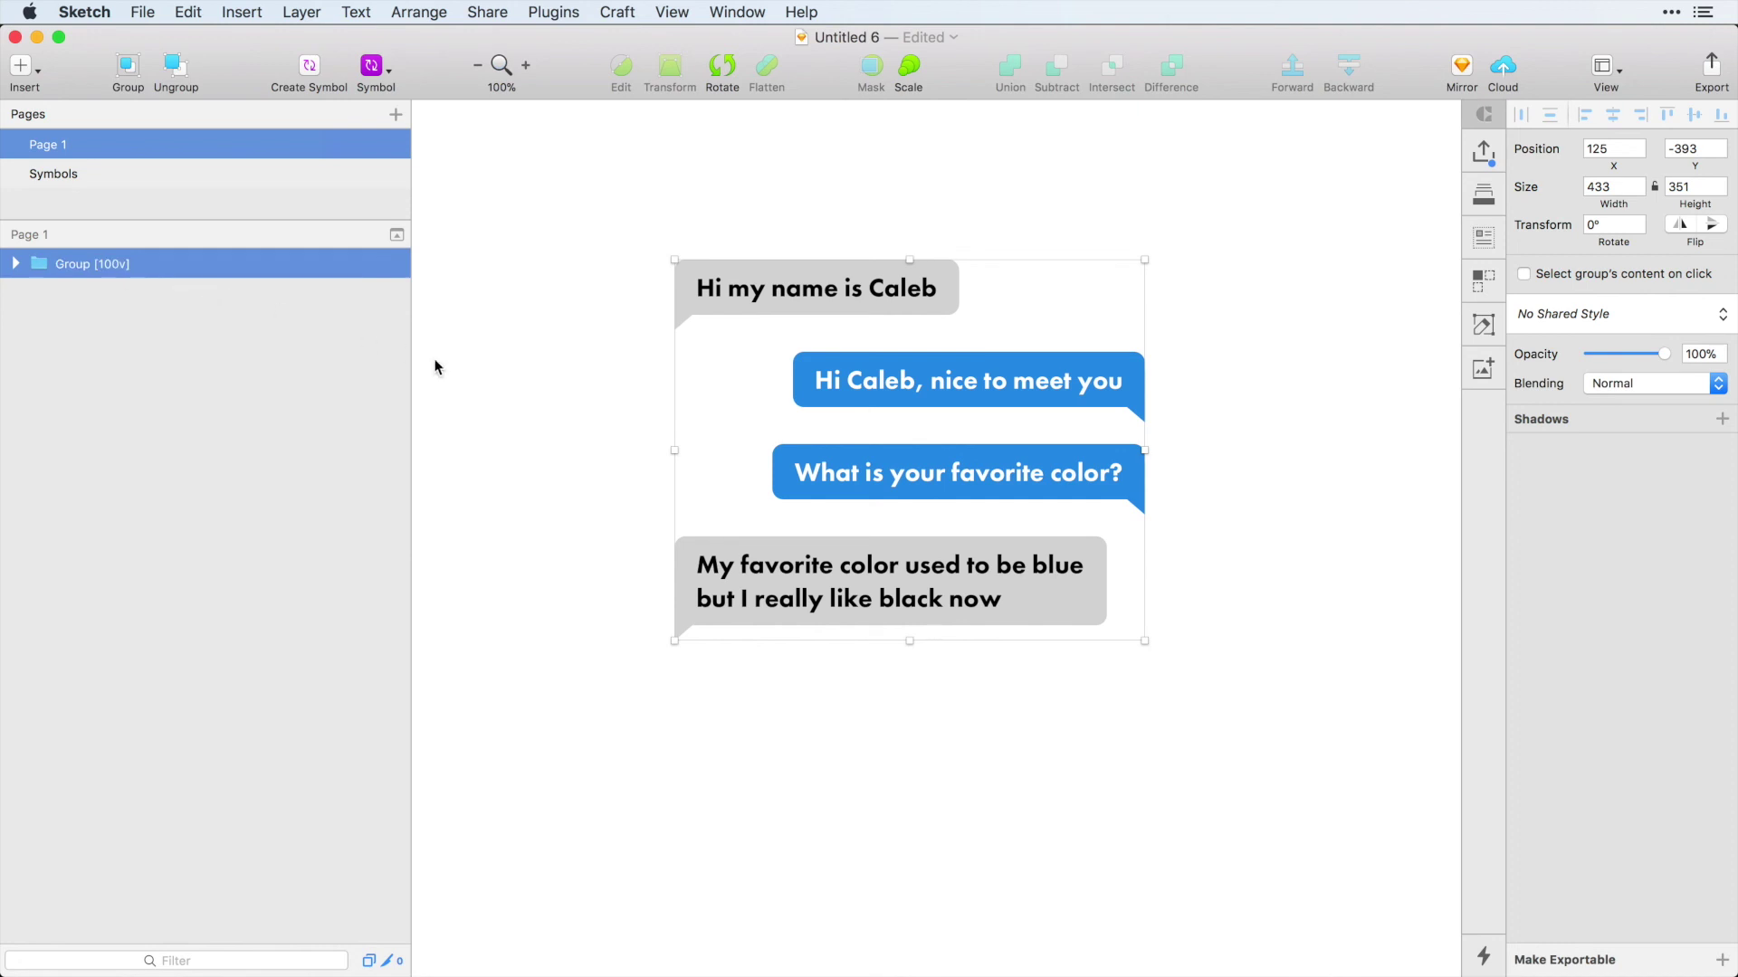
click(504, 395)
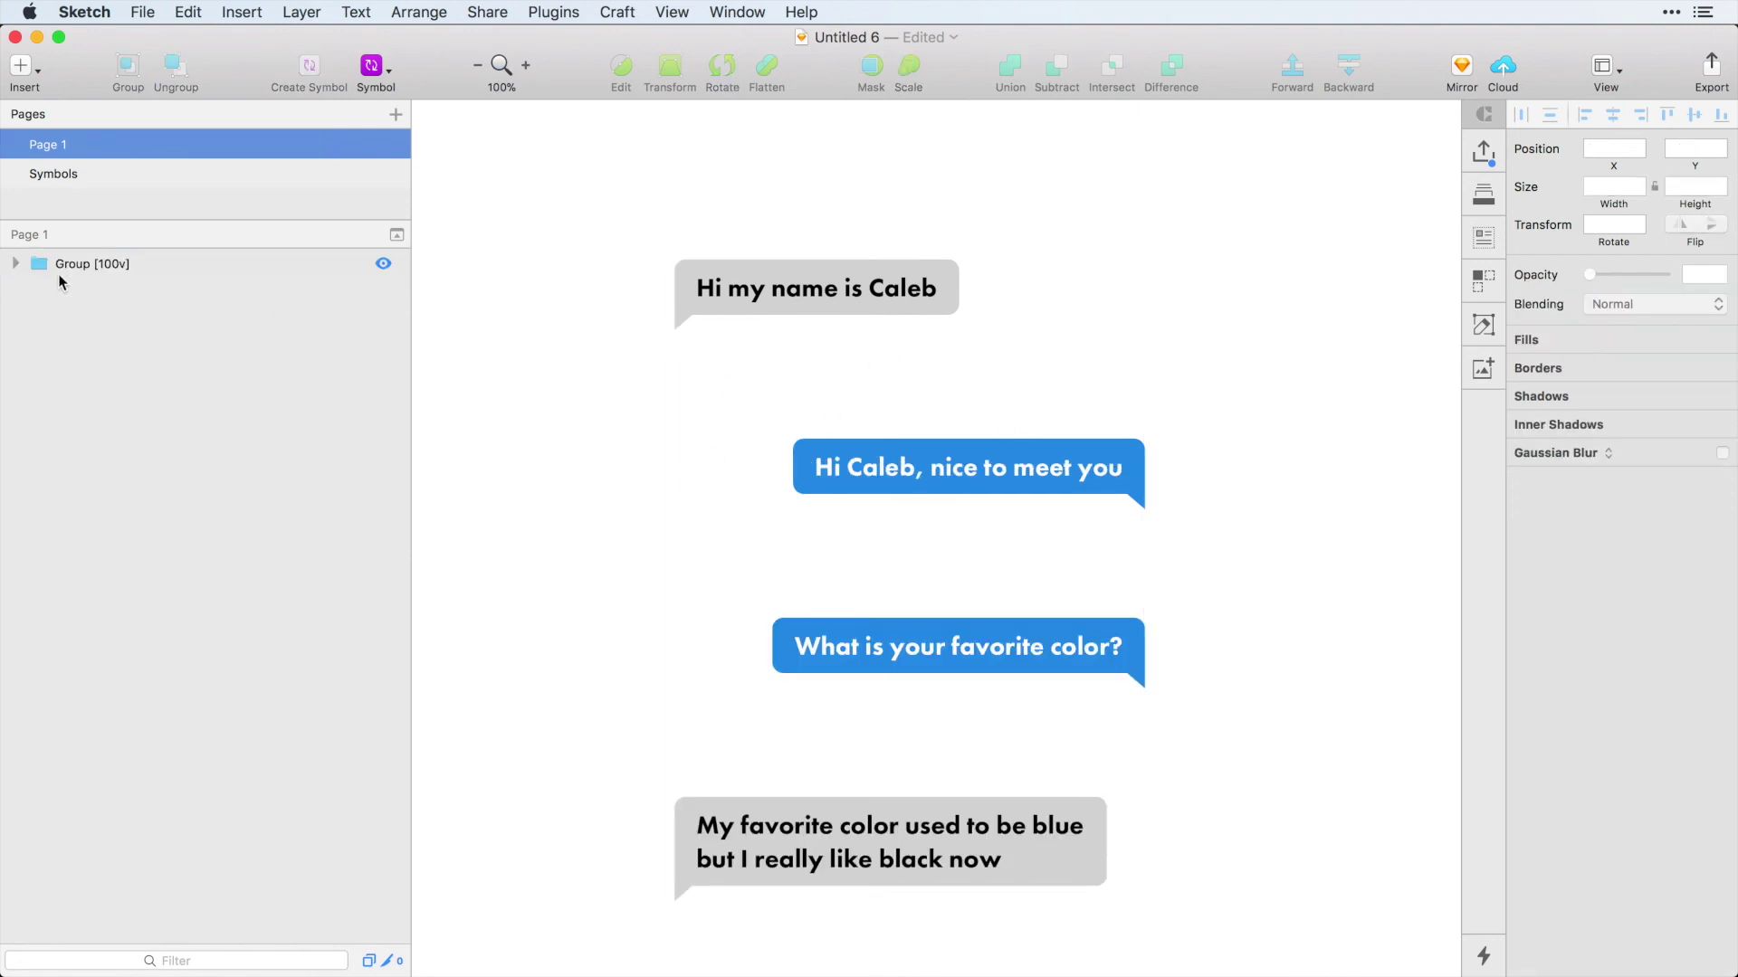
double_click(116, 264)
click(117, 263)
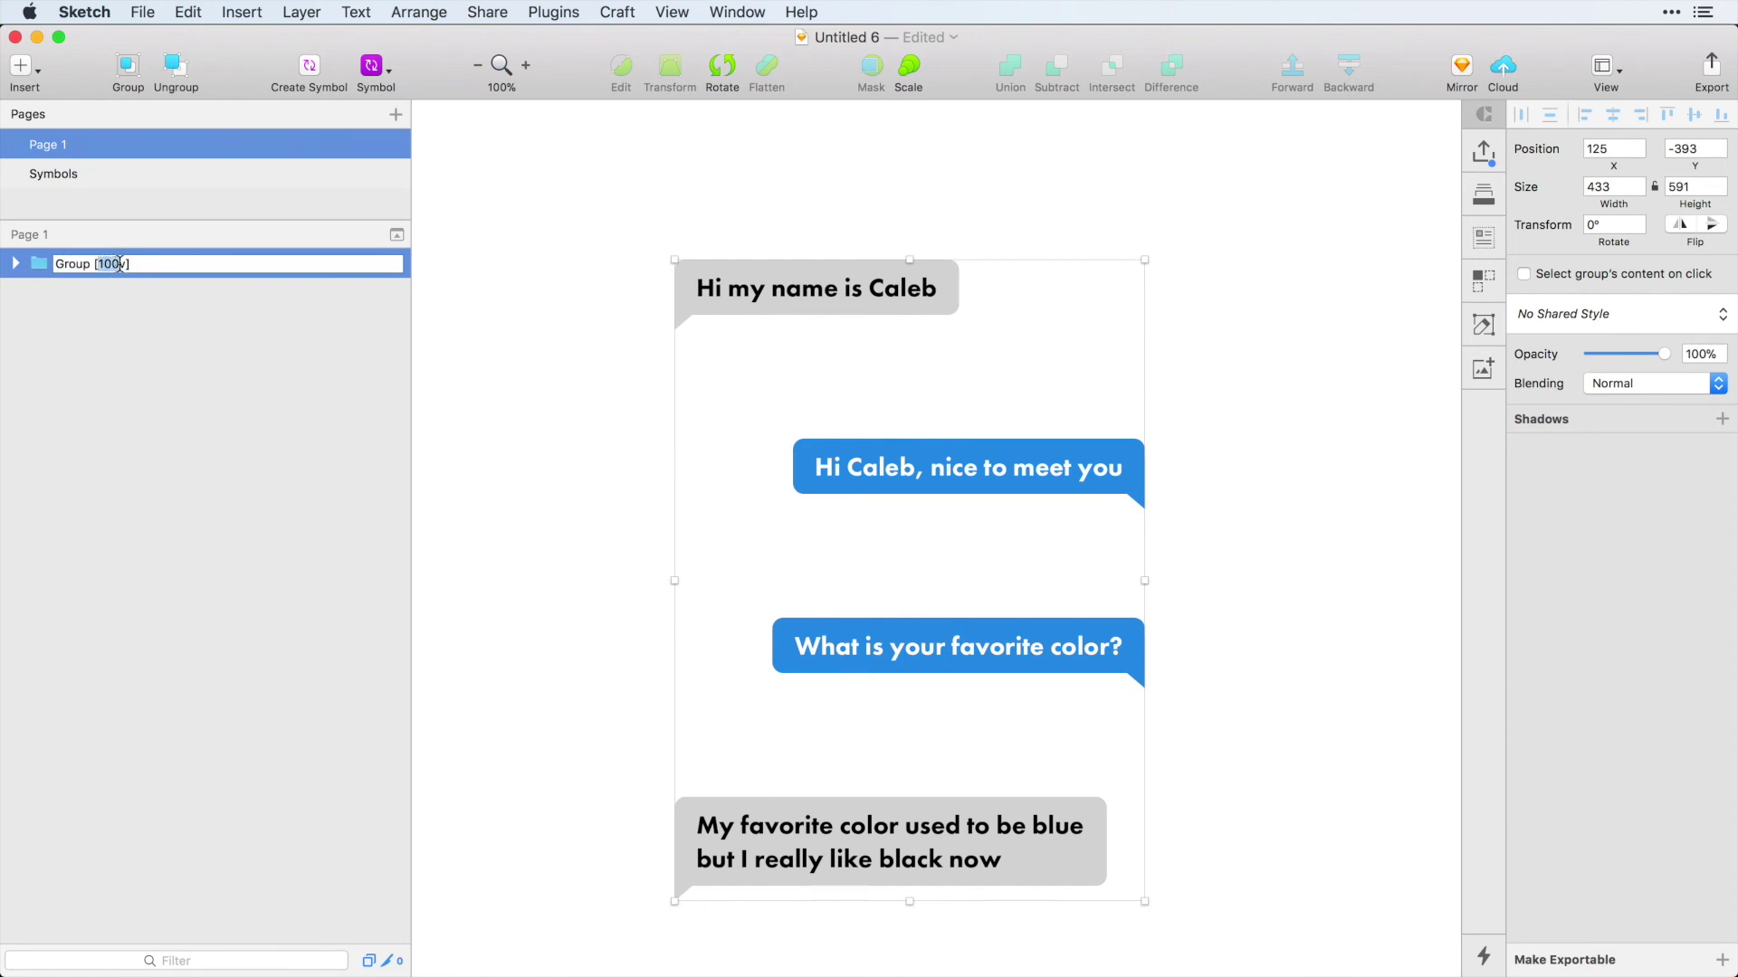
text(20)
key(Return)
click(467, 324)
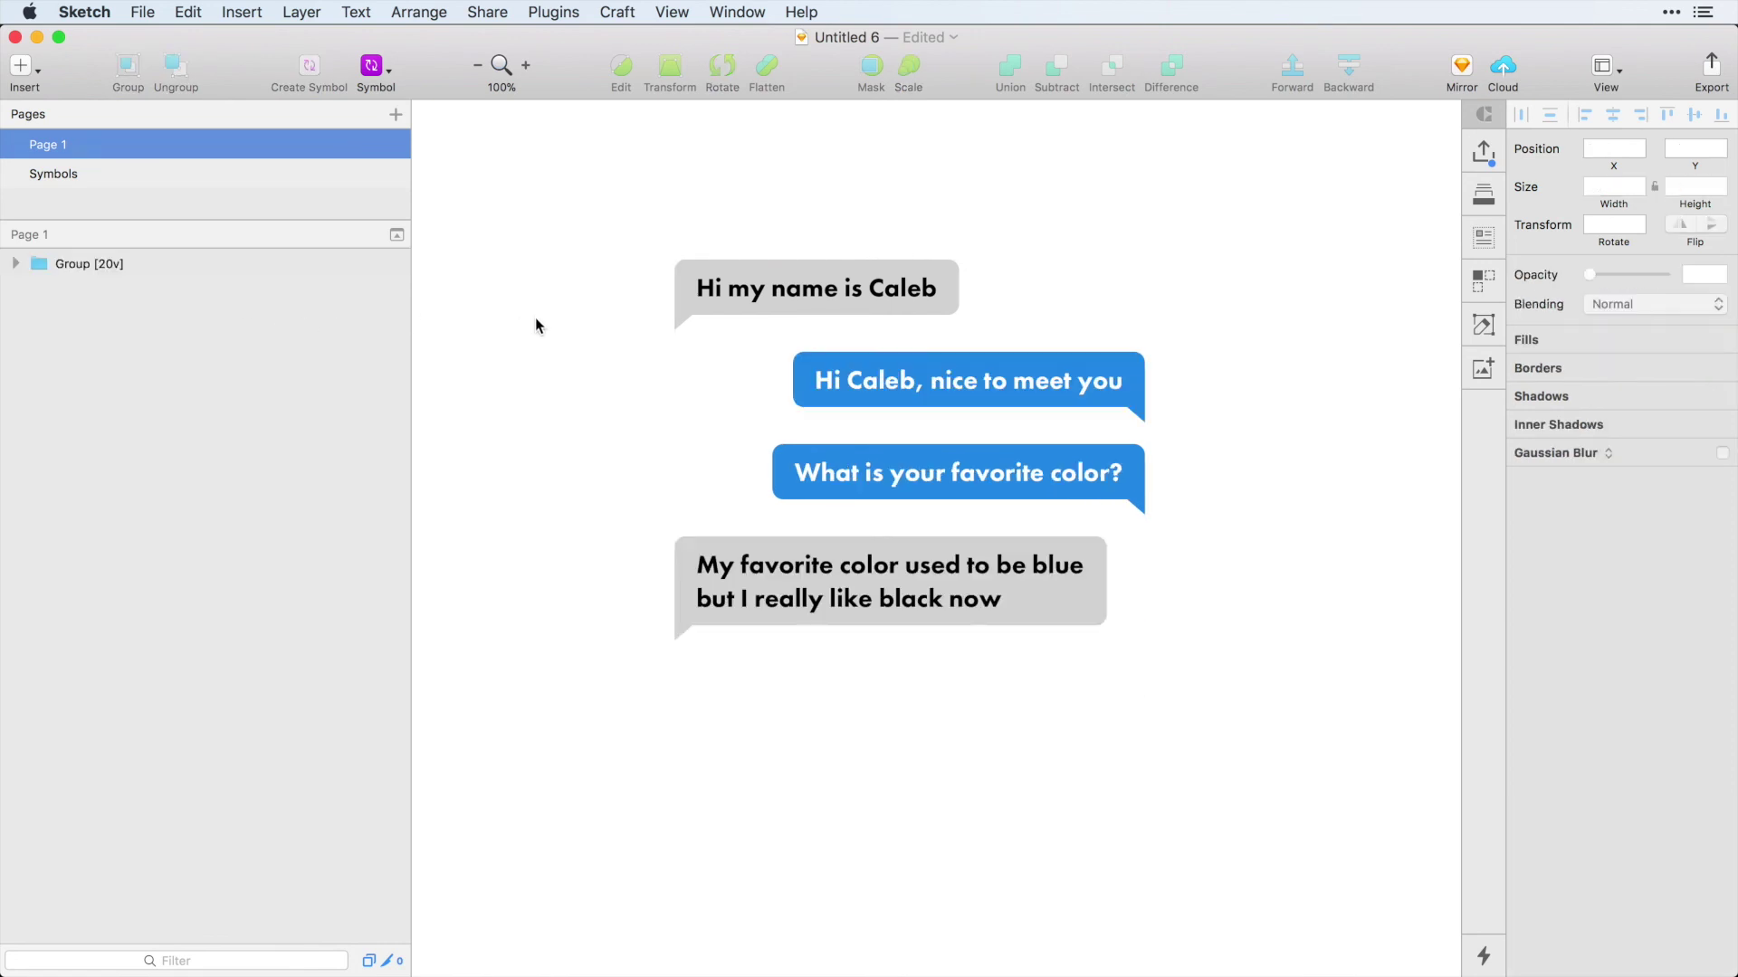
click(951, 376)
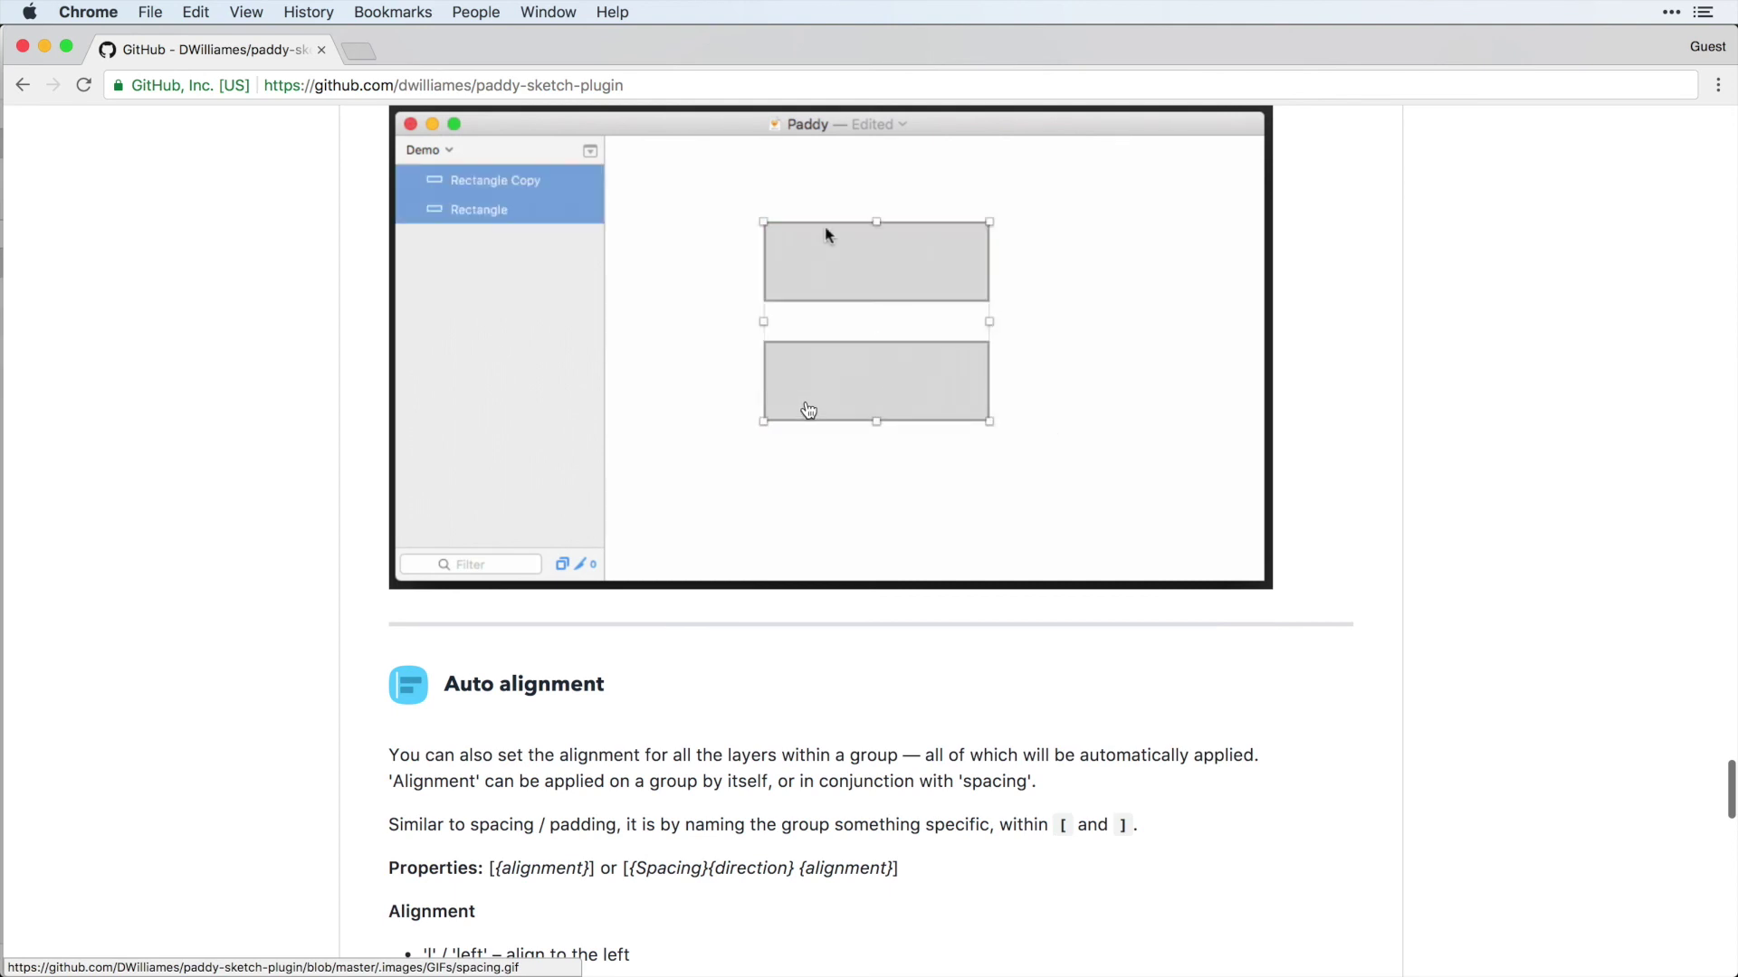
Scroll the Paddy README to the Auto alignment section listing the l, c, r, t, m, b codes.
scroll(808, 410, down, 5)
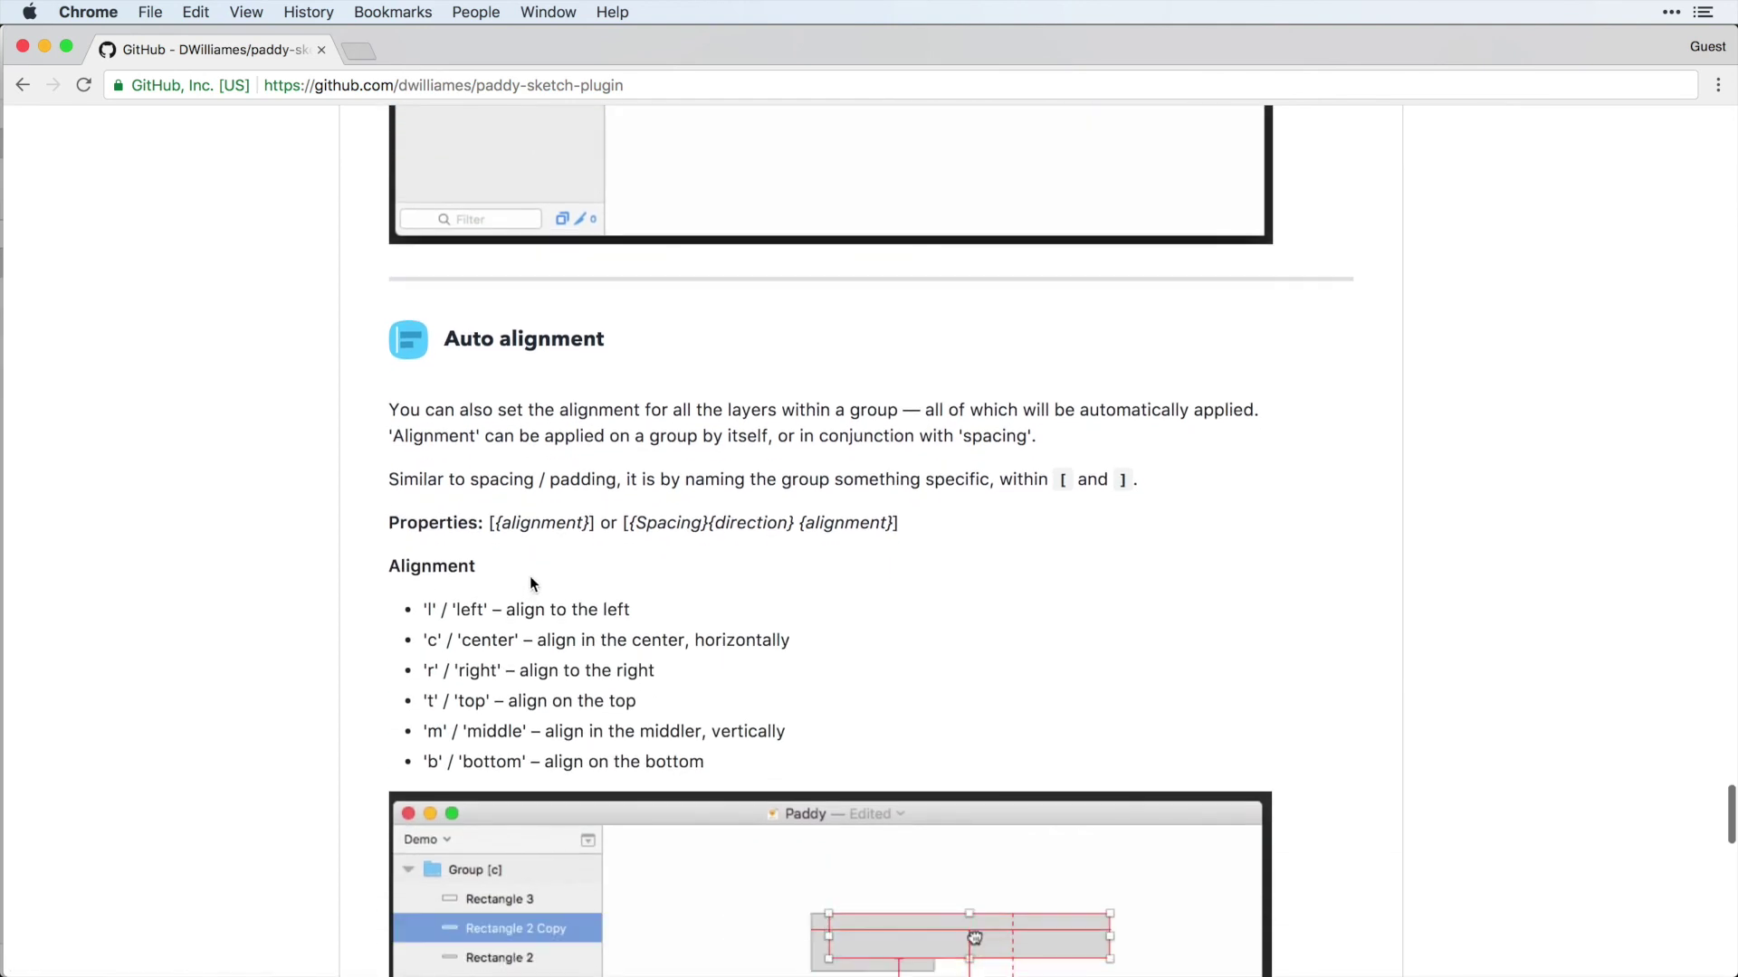
scroll(641, 629, down, 2)
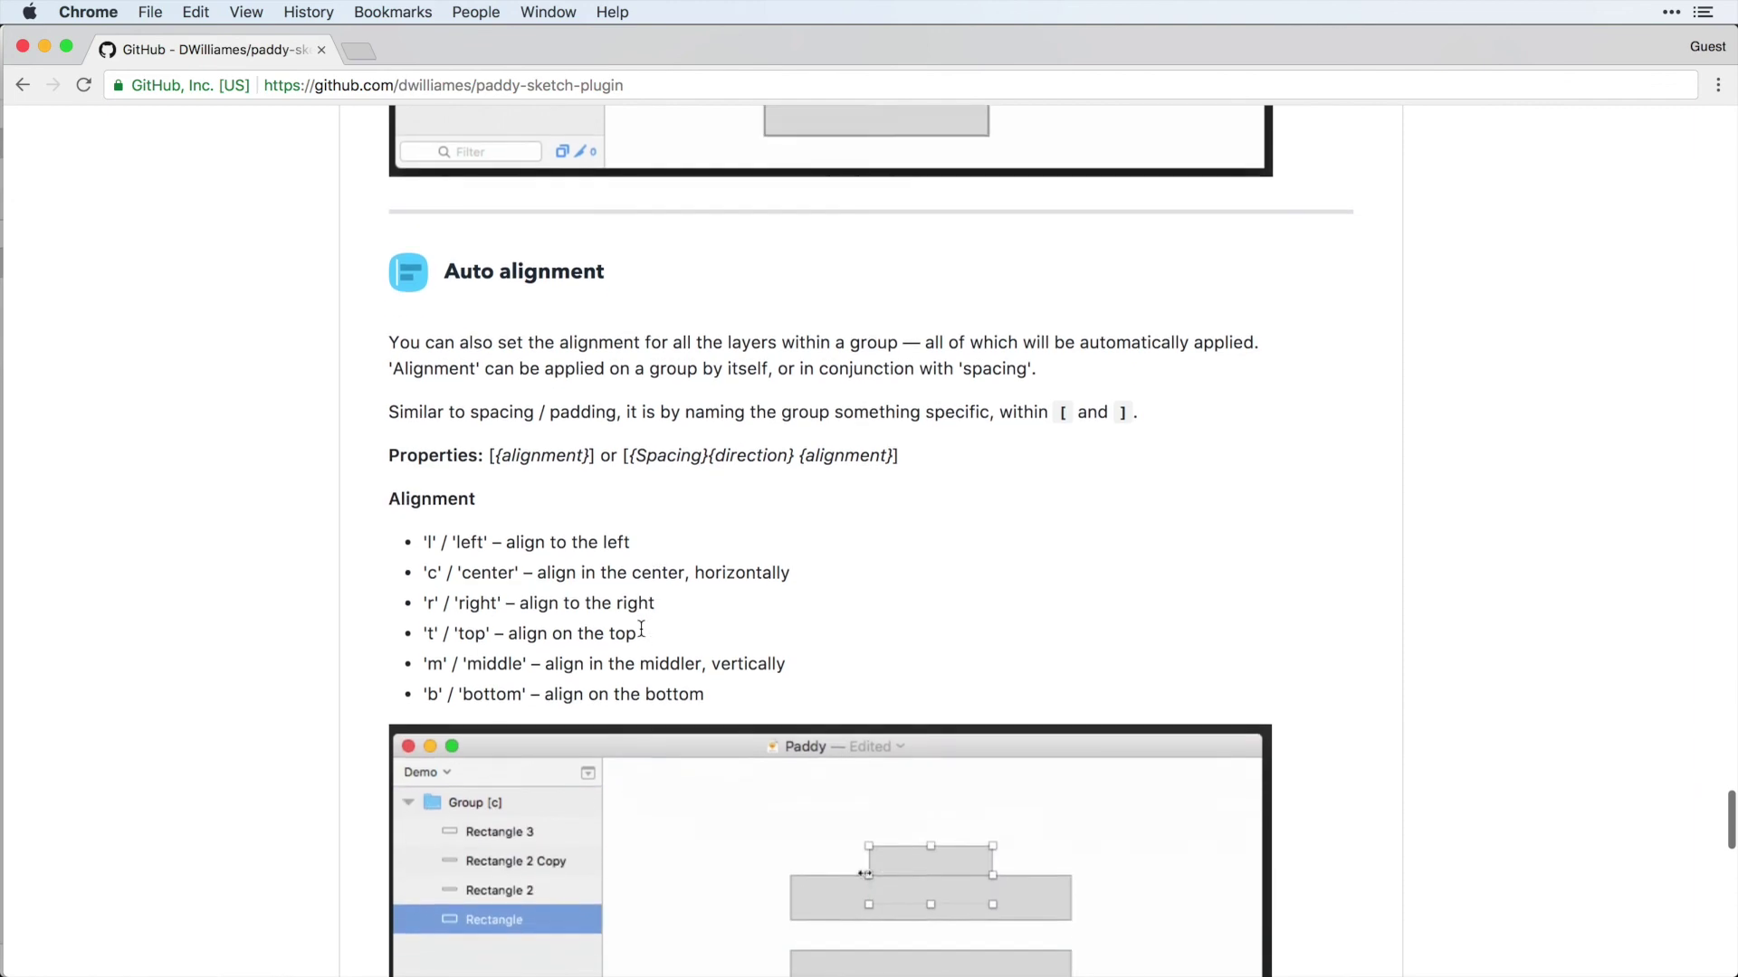